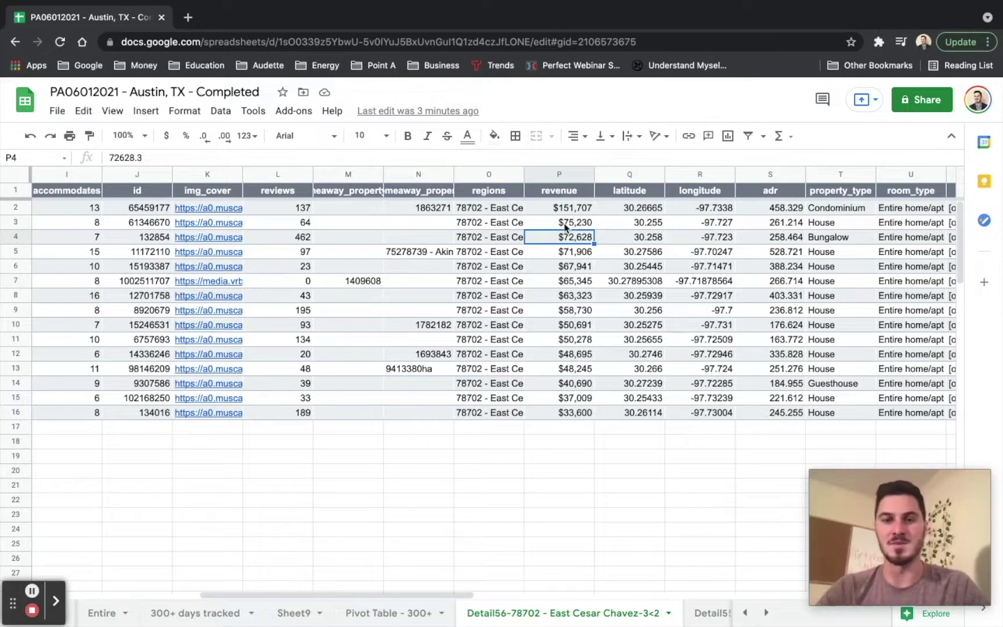
Check the listings' revenue values, including the top listing's $151,707, and sum the top two
click(572, 225)
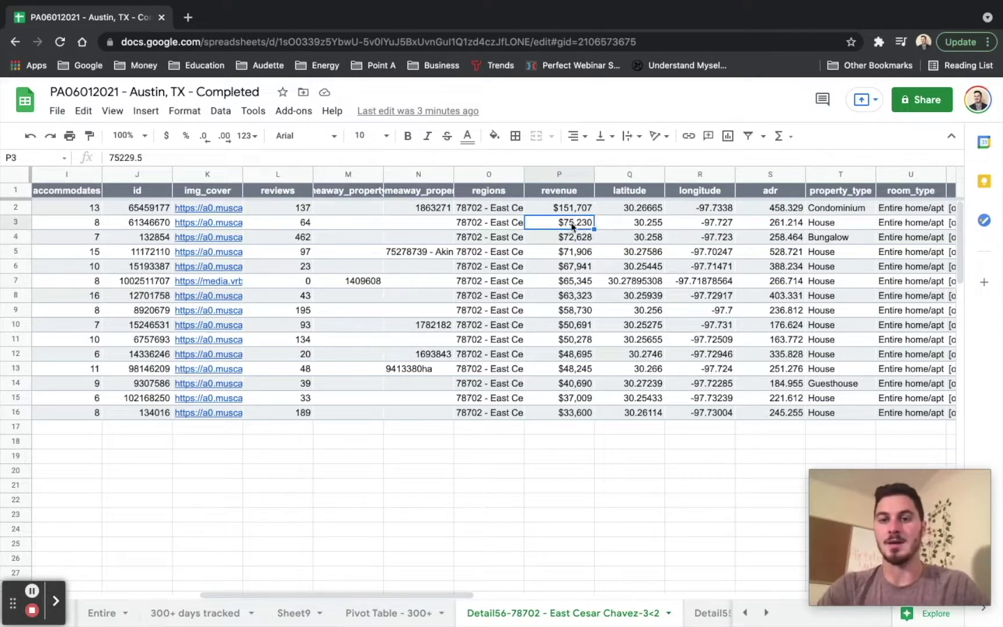
drag(572, 209, 572, 387)
click(572, 354)
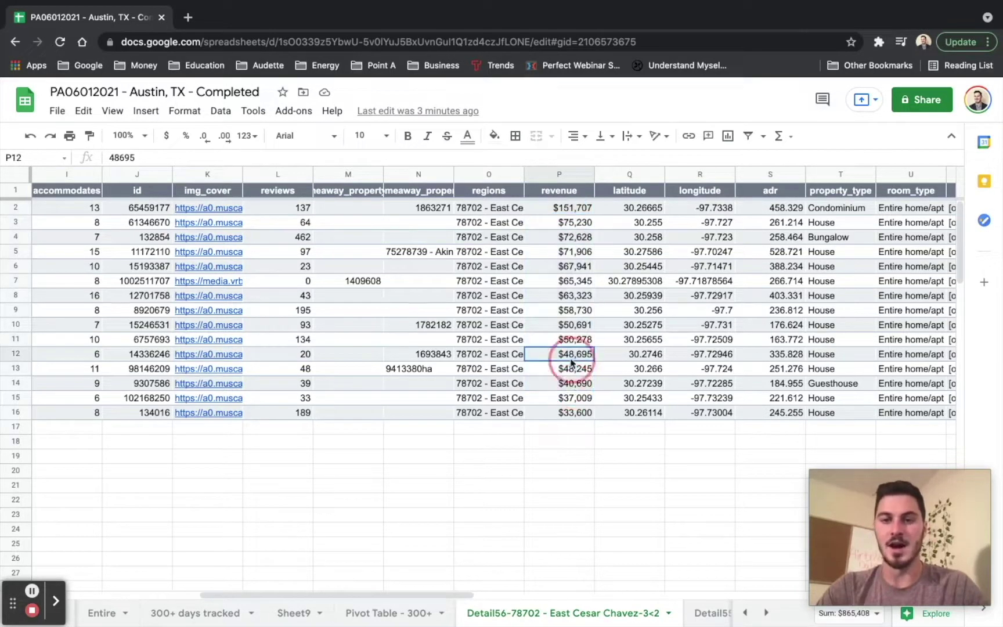
click(573, 210)
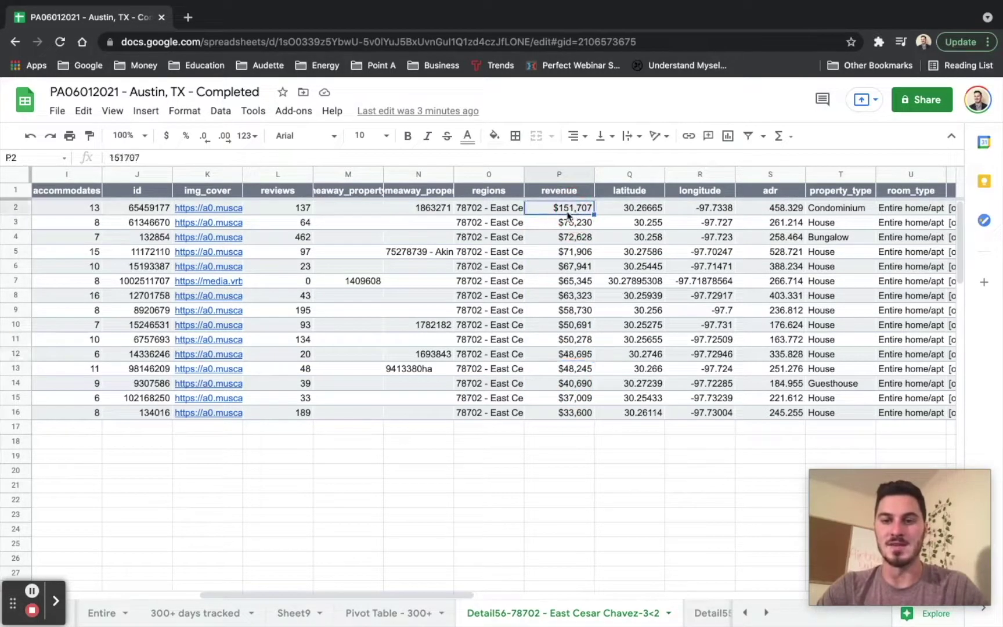
click(579, 225)
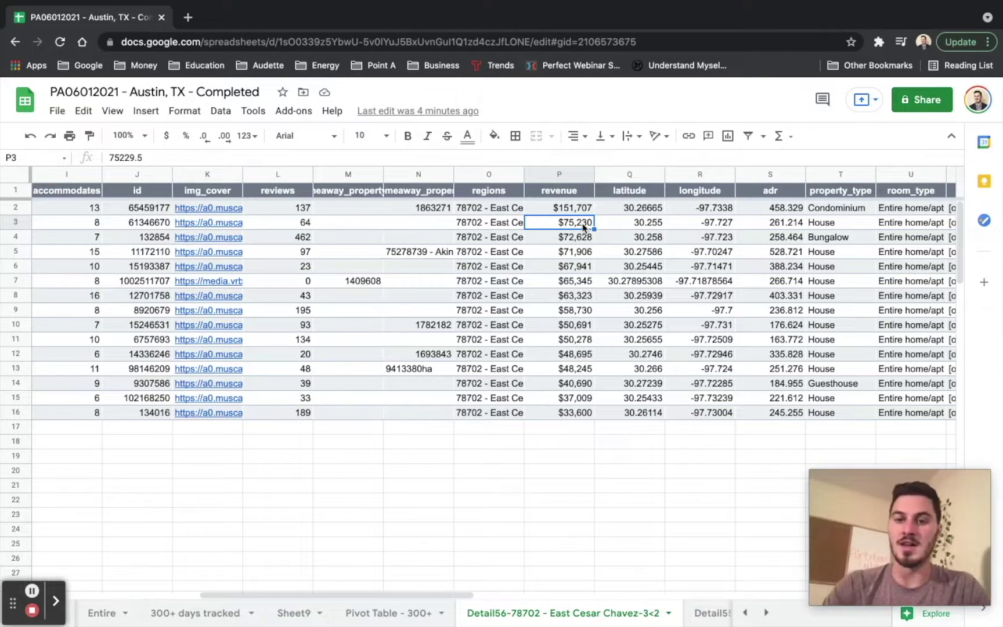
drag(575, 210, 573, 225)
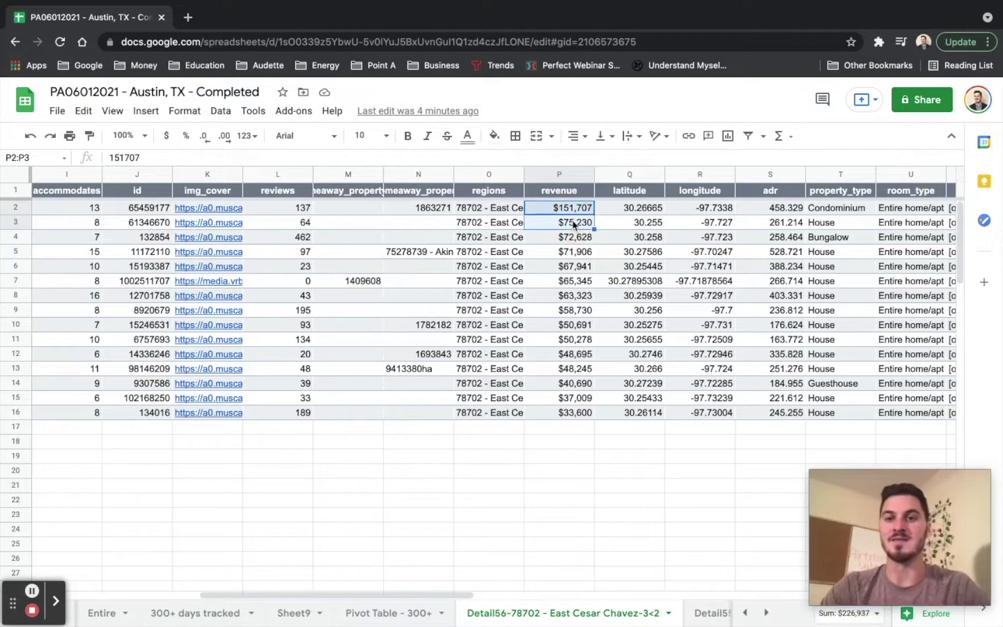
click(559, 230)
Move the reviews column beside revenue and compare the first listing's 137 reviews with its revenue
click(296, 213)
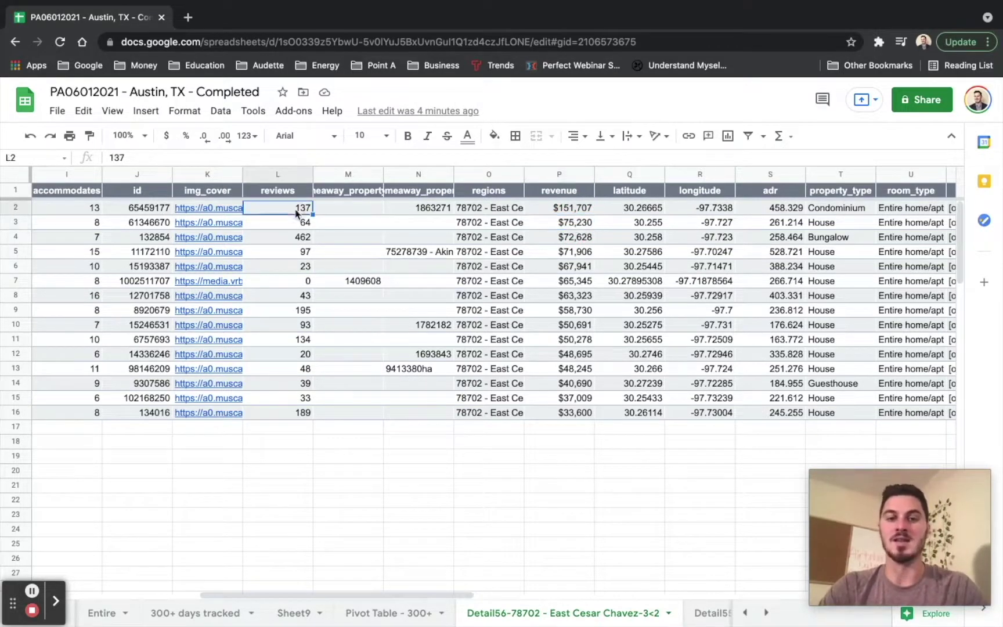
click(279, 174)
drag(279, 173, 520, 201)
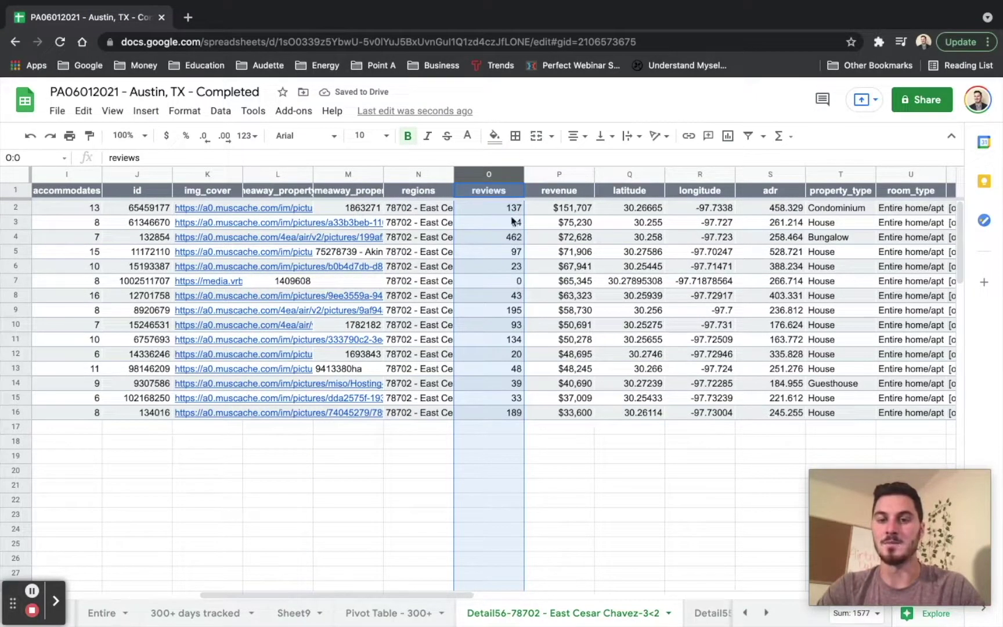
click(513, 213)
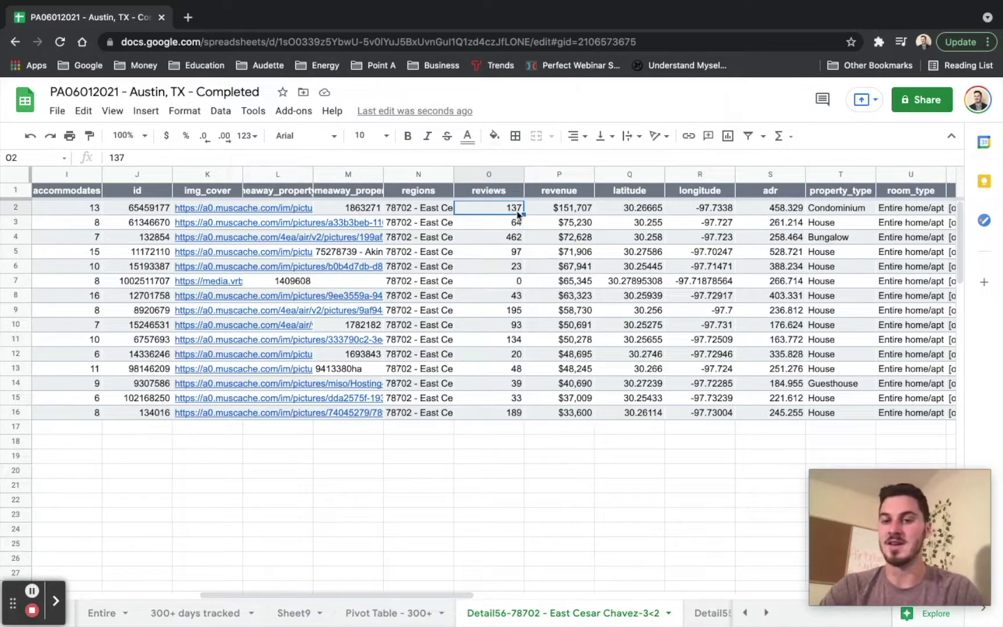
click(563, 215)
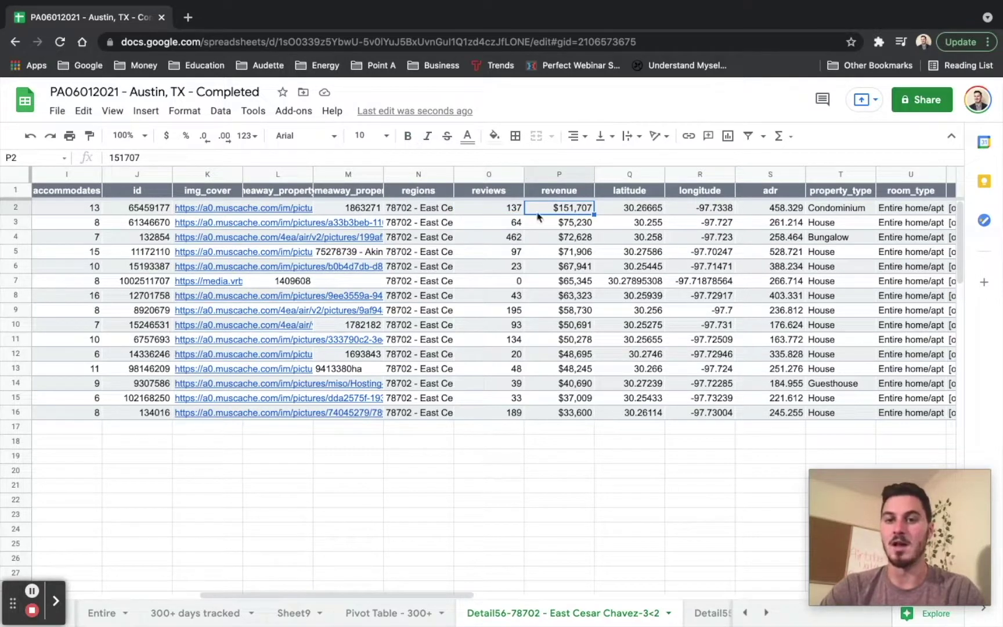
click(518, 212)
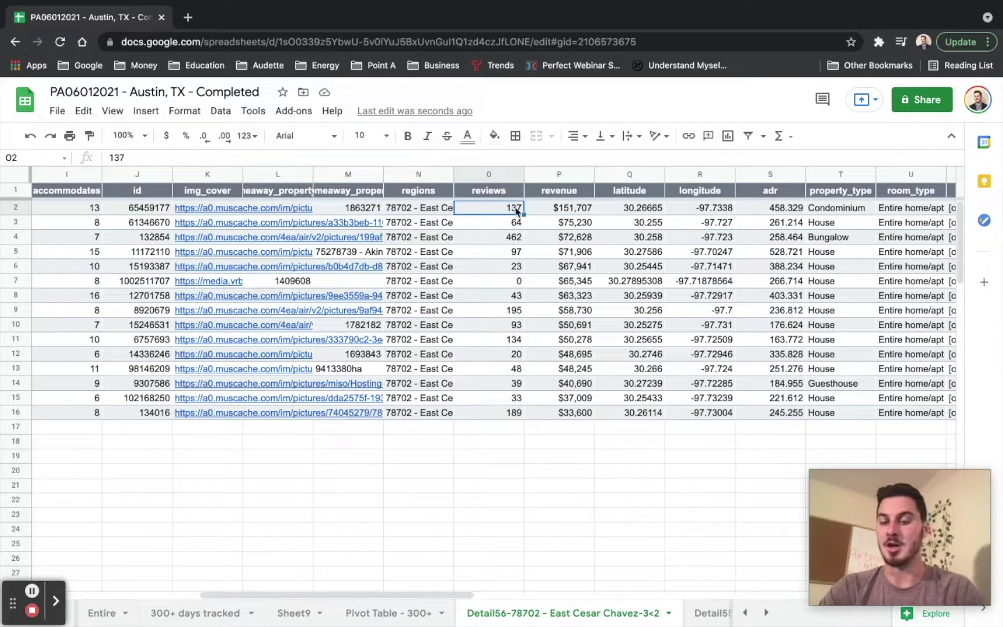
drag(518, 213, 557, 213)
Open the first listing's Airbnb link from cell W2
scroll(544, 217, right, 2)
scroll(544, 217, right, 2)
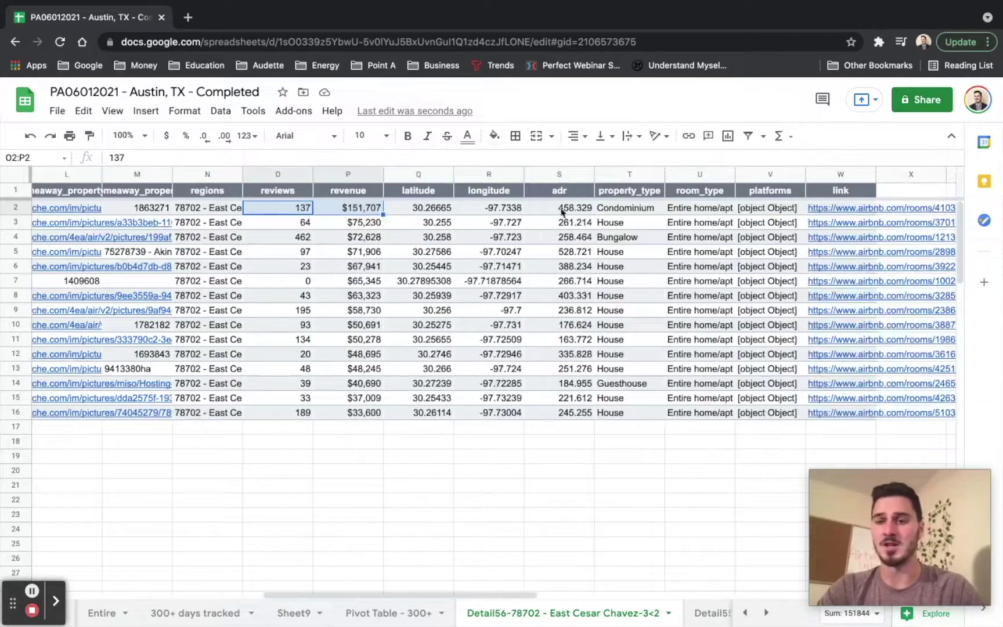
click(837, 211)
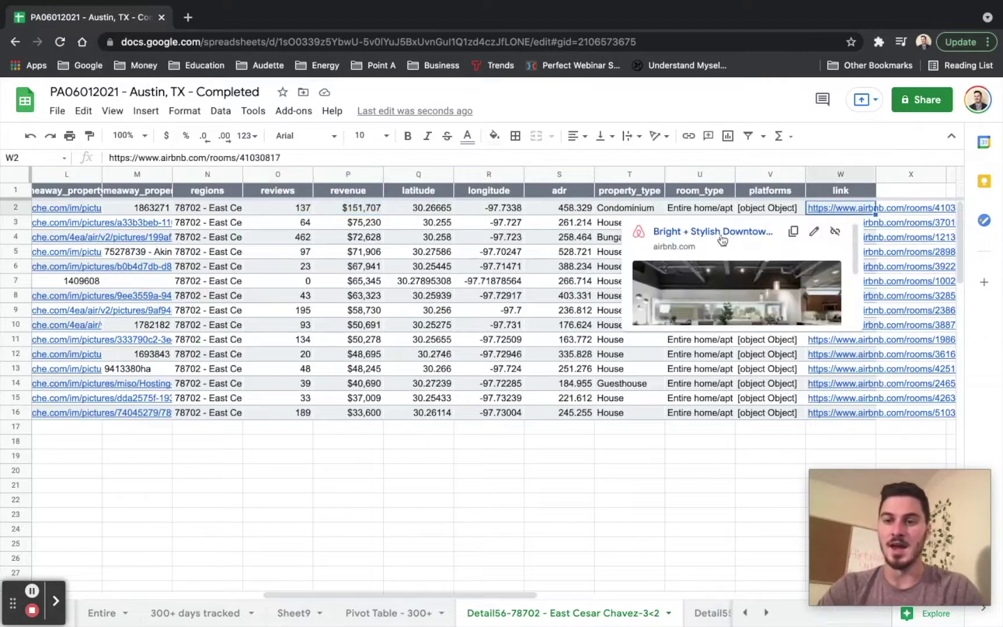
click(716, 232)
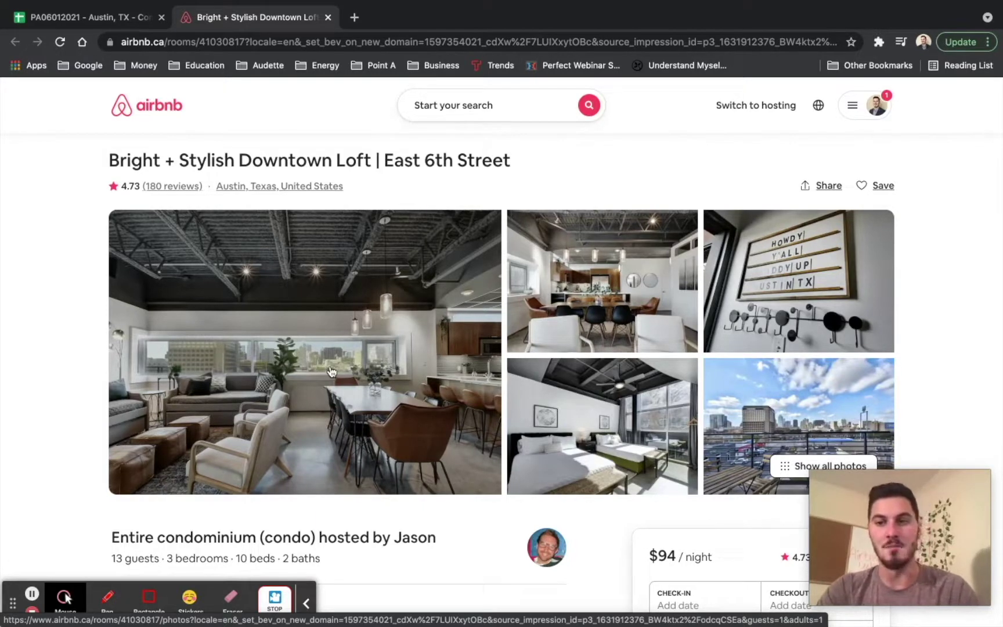
Scroll the Bright + Stylish Downtown Loft listing and highlight its 13 guests capacity
scroll(413, 405, down, 5)
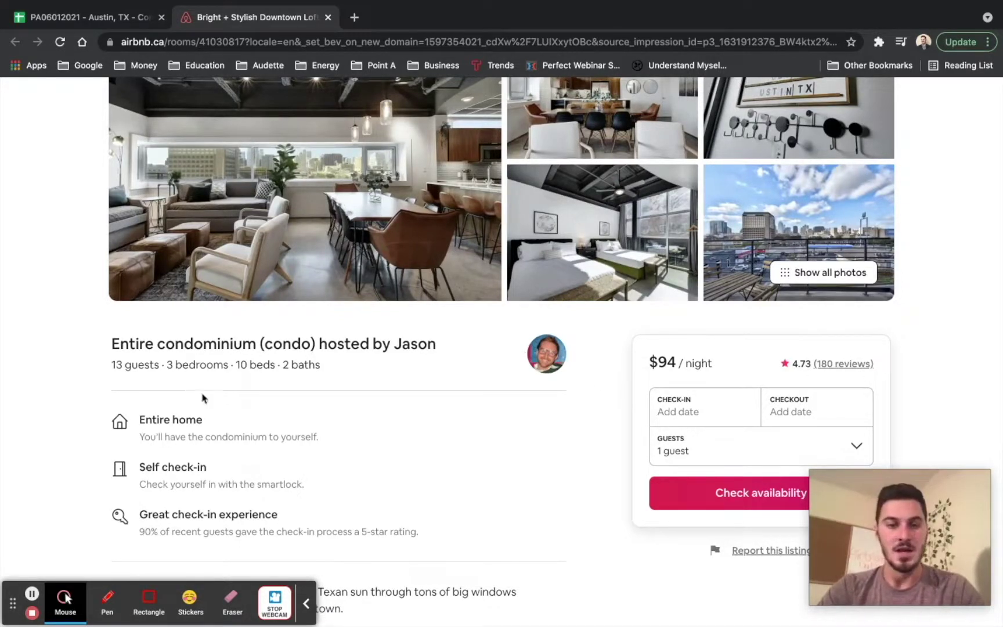
click(118, 364)
drag(119, 364, 158, 364)
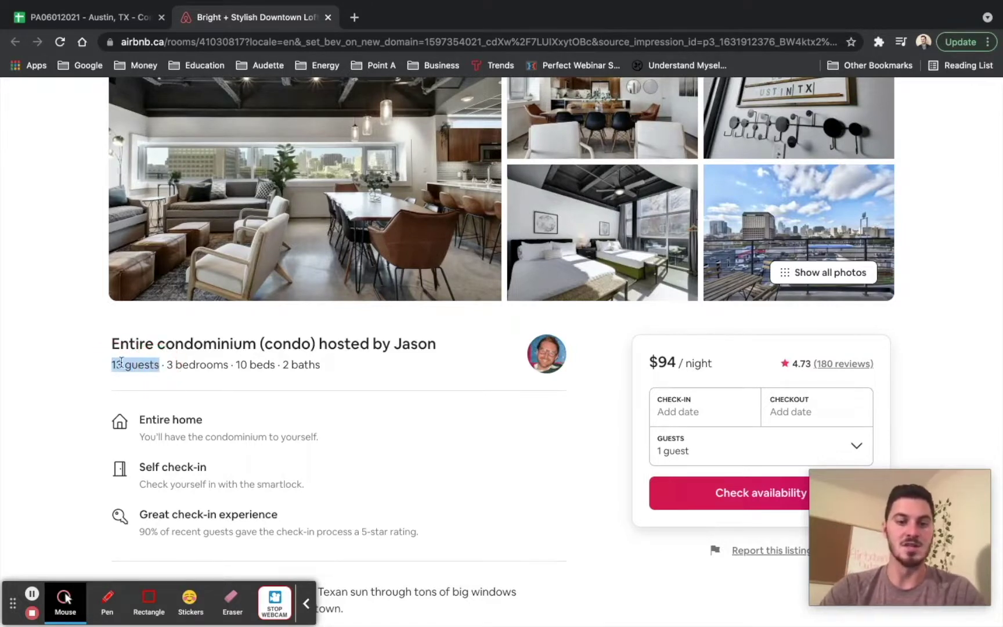
click(158, 364)
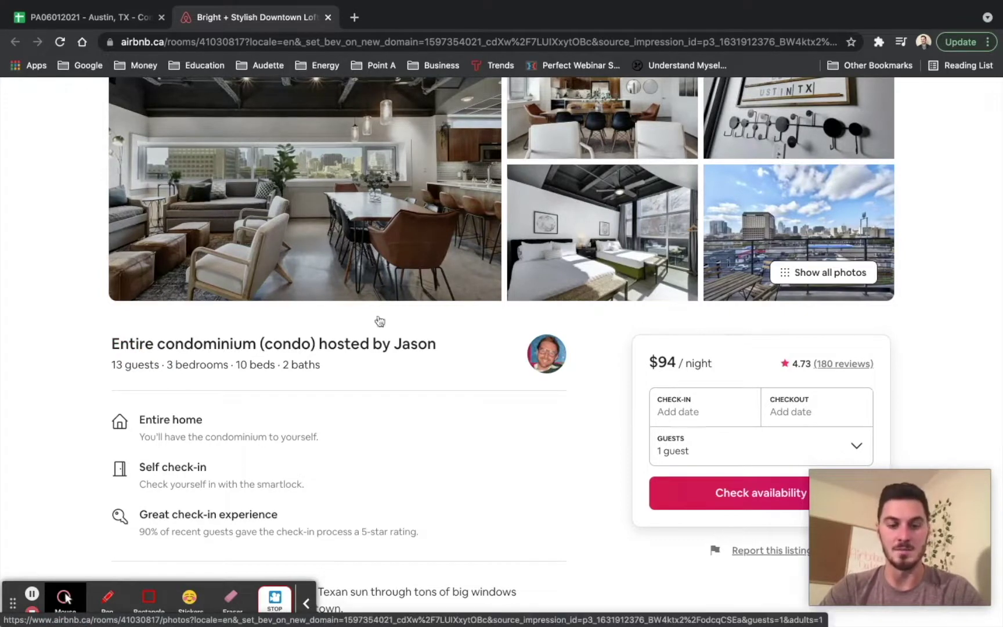
scroll(639, 349, down, 2)
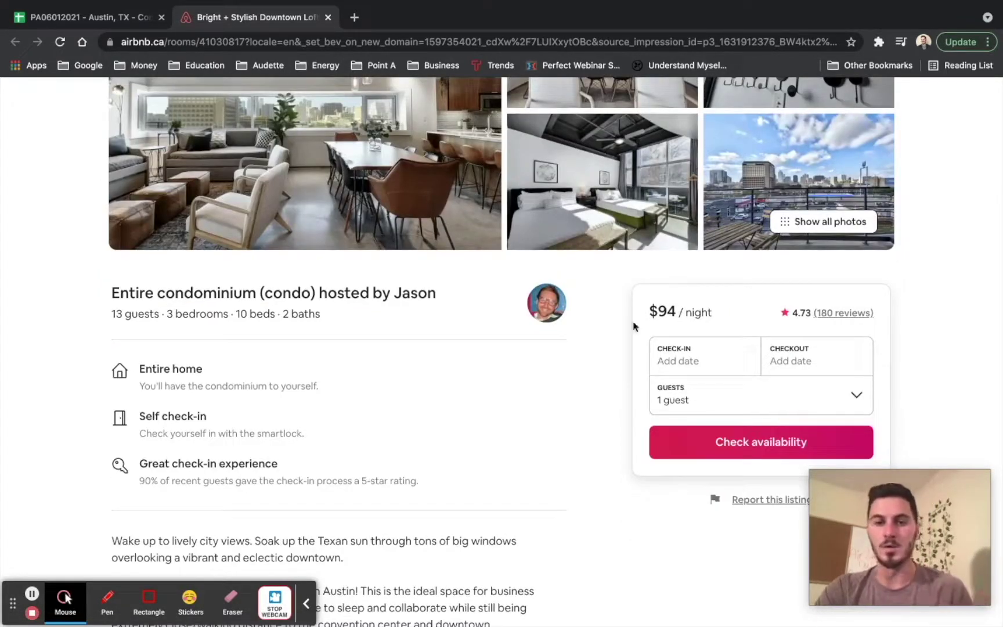
scroll(635, 349, down, 15)
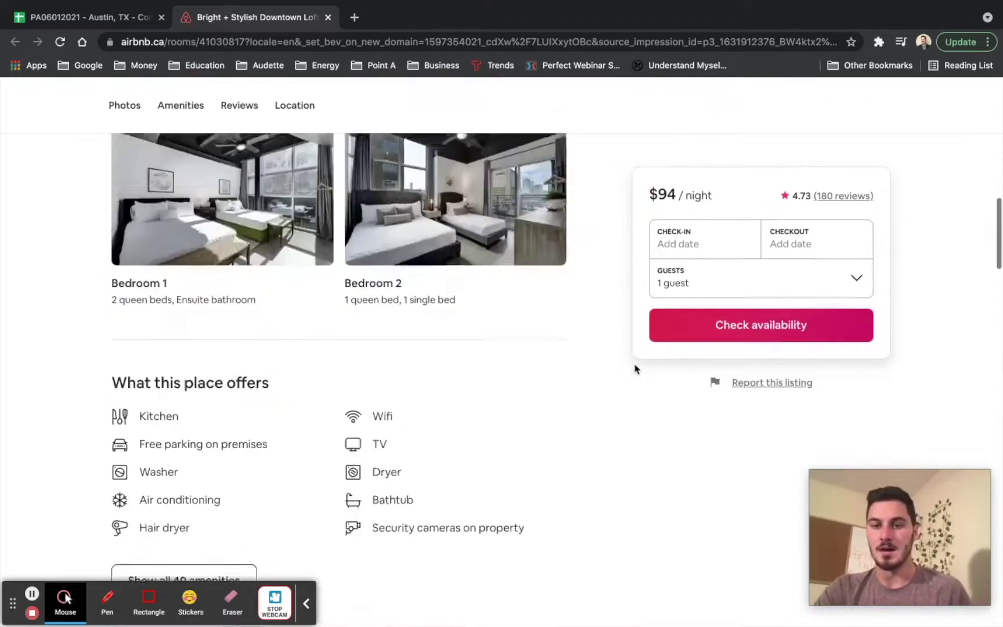
scroll(635, 368, up, 2)
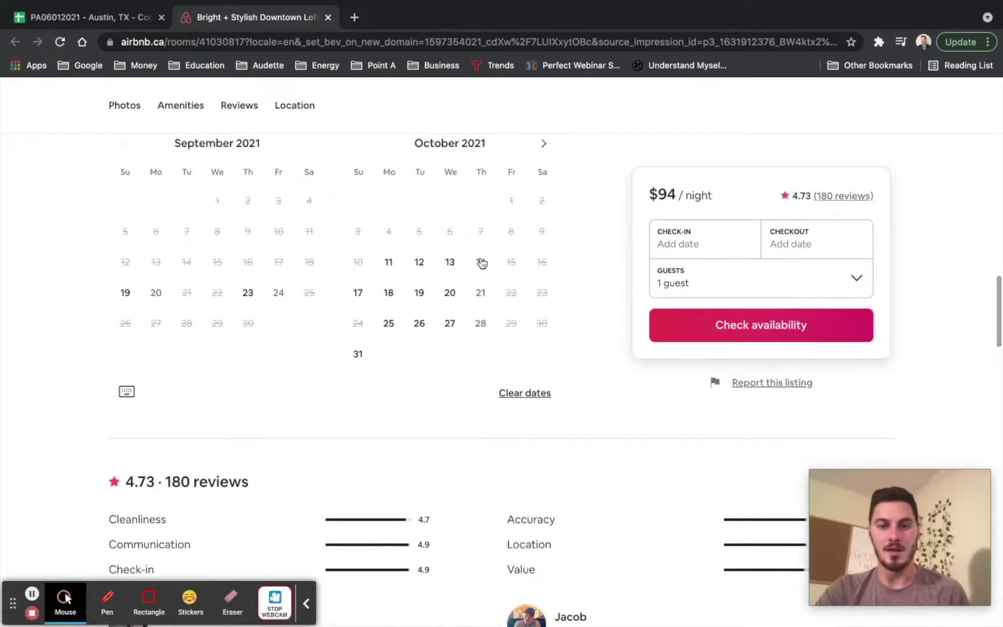
scroll(479, 278, up, 1)
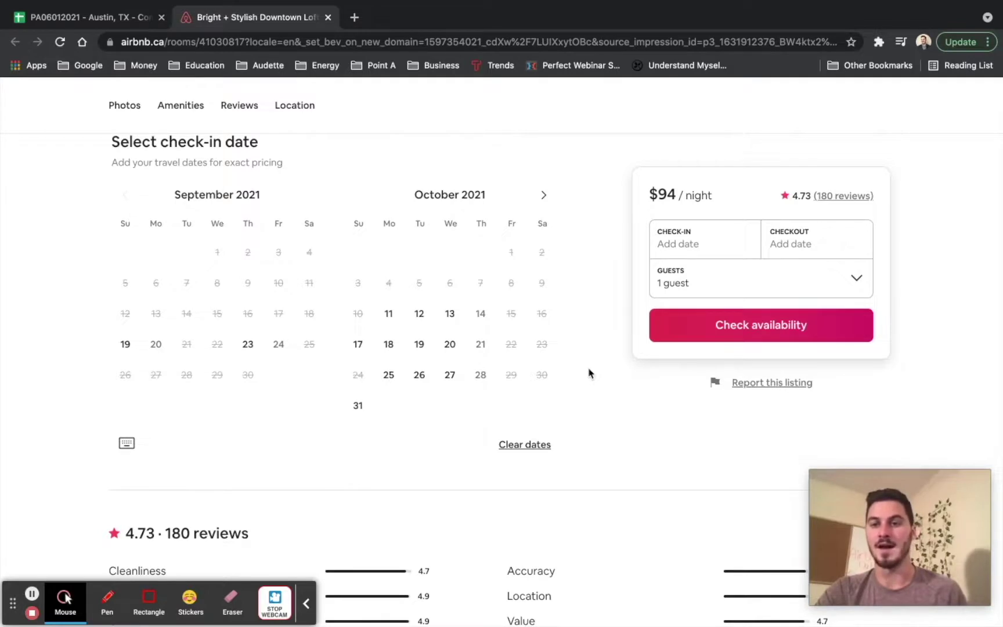
scroll(589, 373, down, 8)
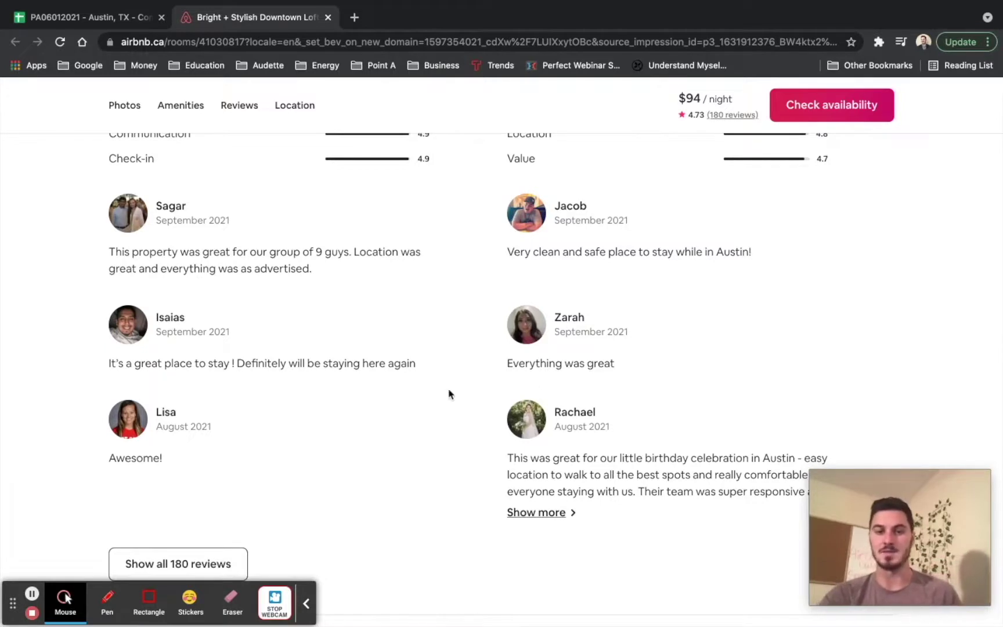
scroll(433, 387, down, 1)
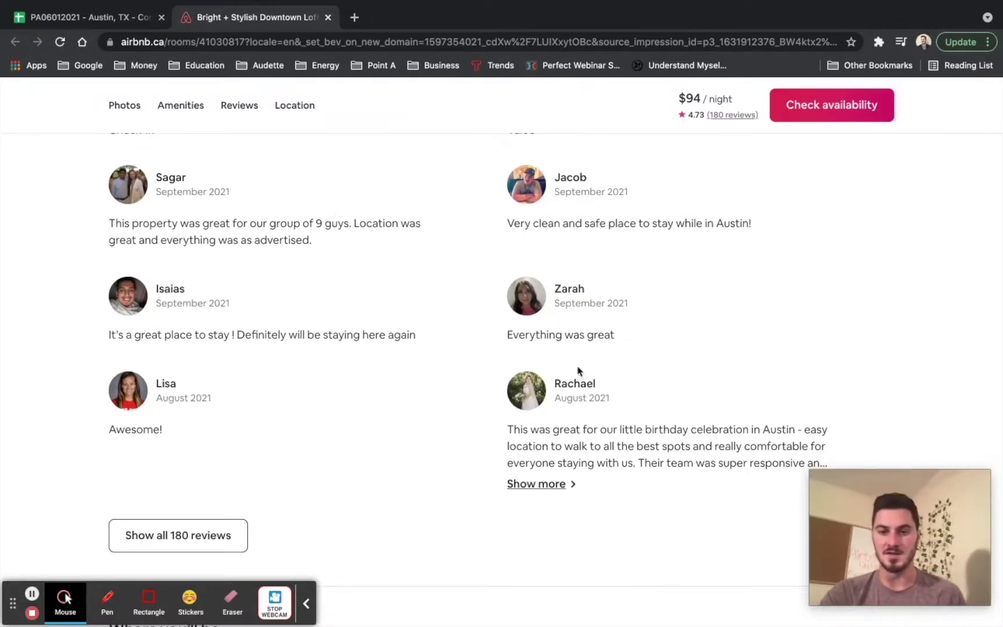
Open and read through all 180 reviews of the Downtown Loft
click(145, 535)
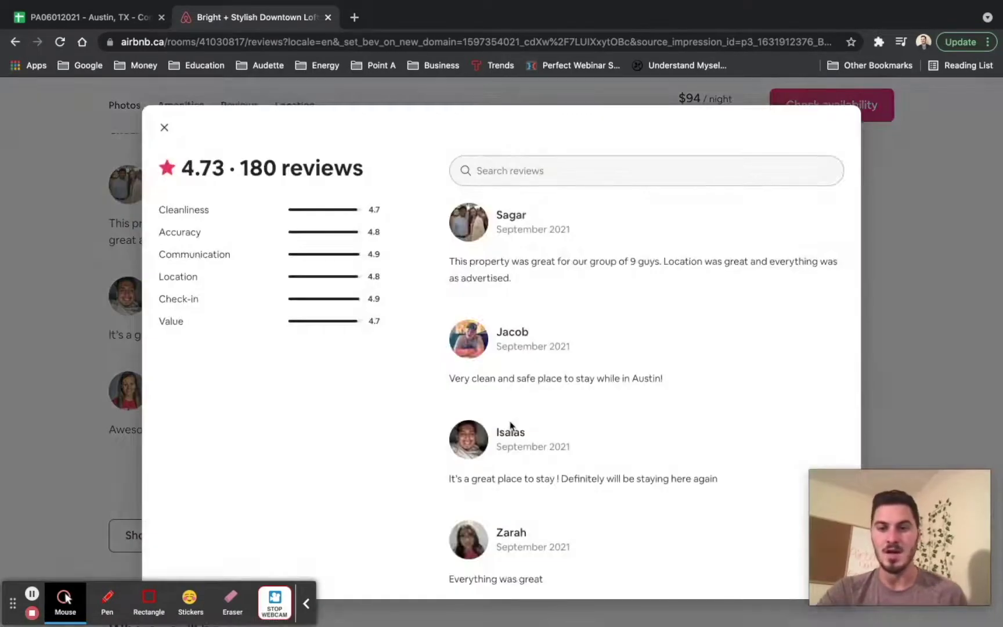
scroll(511, 422, down, 3)
scroll(511, 423, down, 5)
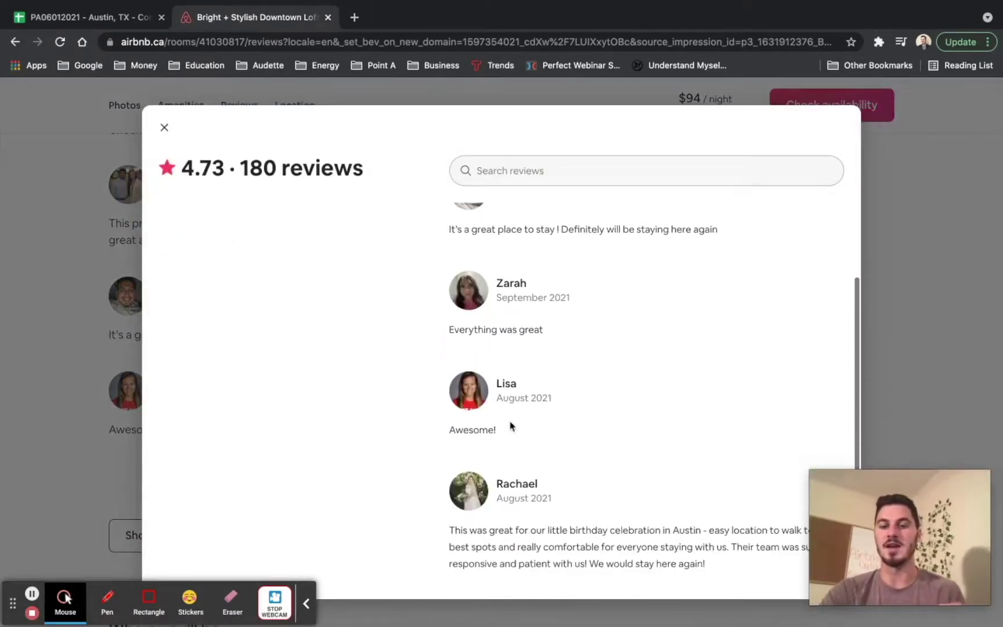
scroll(510, 420, down, 1)
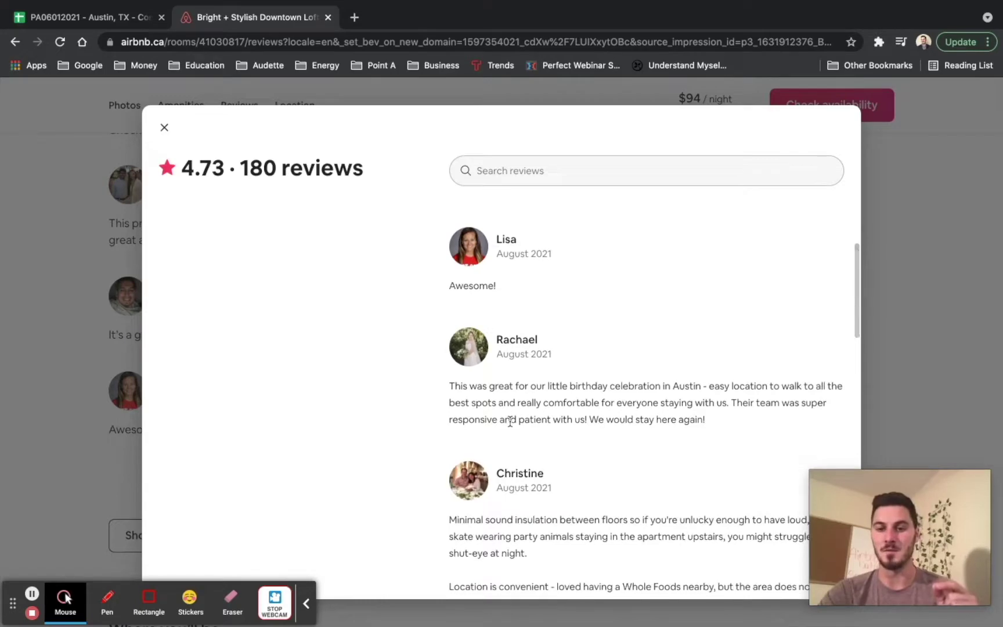
scroll(511, 424, down, 2)
scroll(511, 426, down, 8)
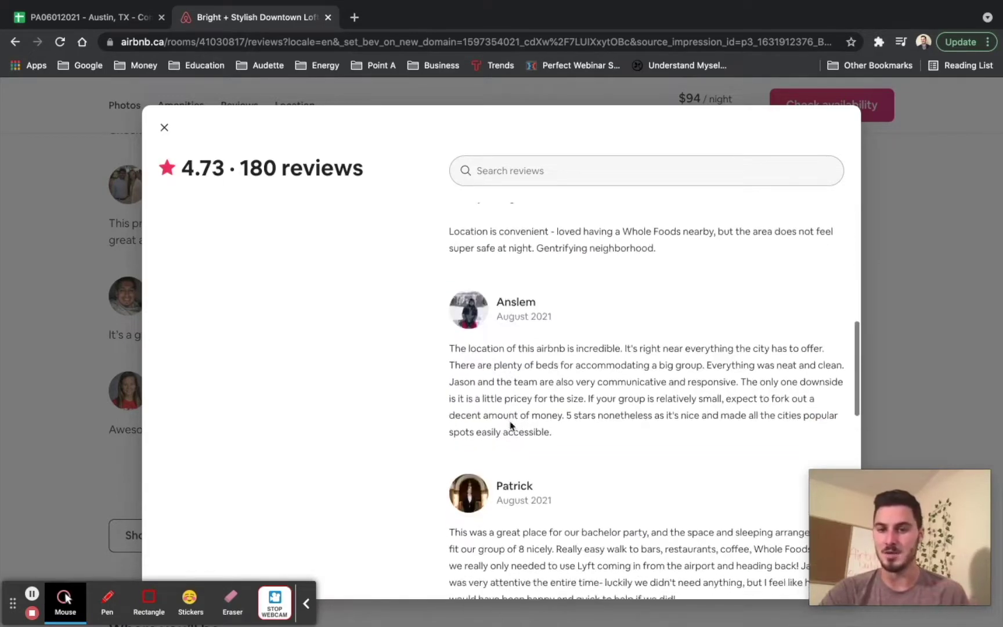
scroll(511, 426, down, 7)
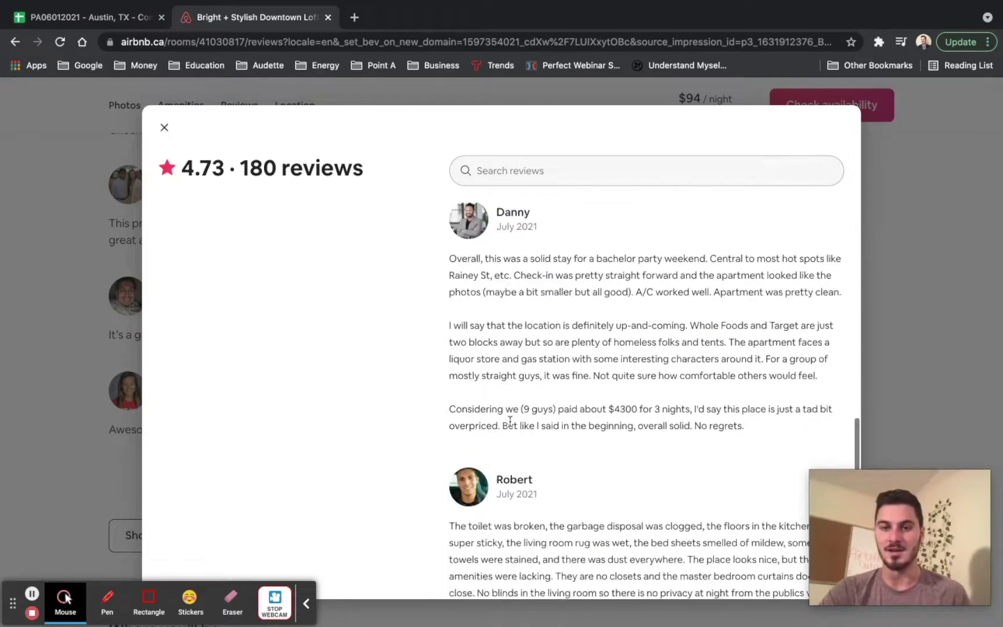
scroll(511, 426, down, 8)
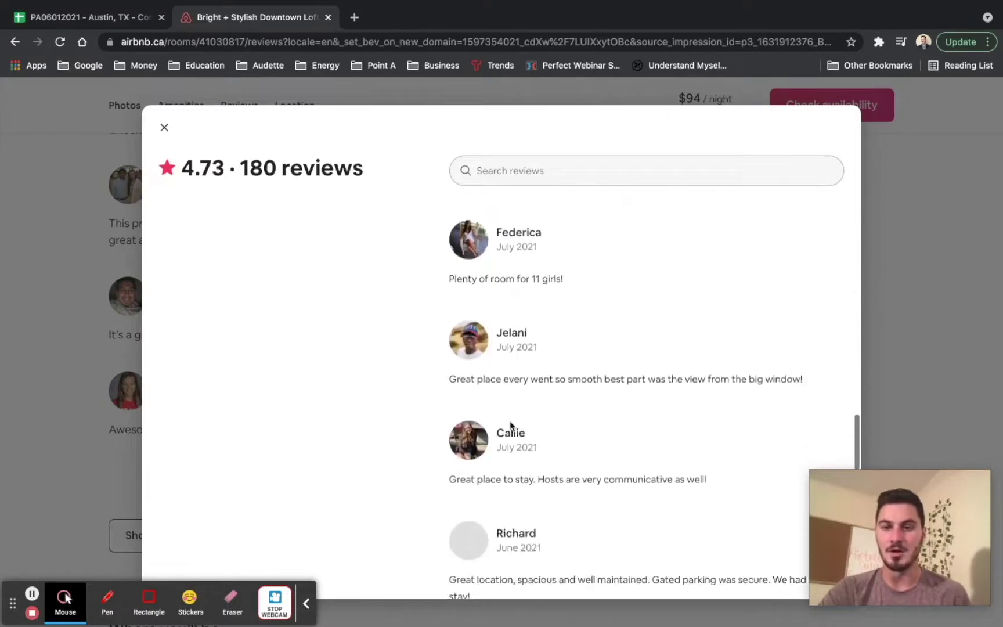
scroll(510, 422, down, 8)
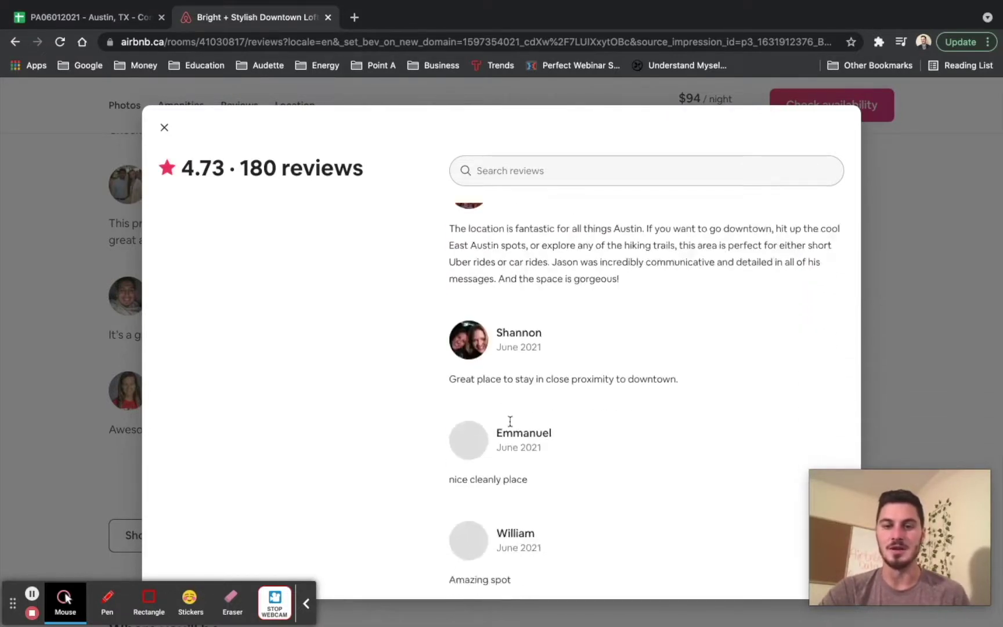
scroll(510, 424, down, 7)
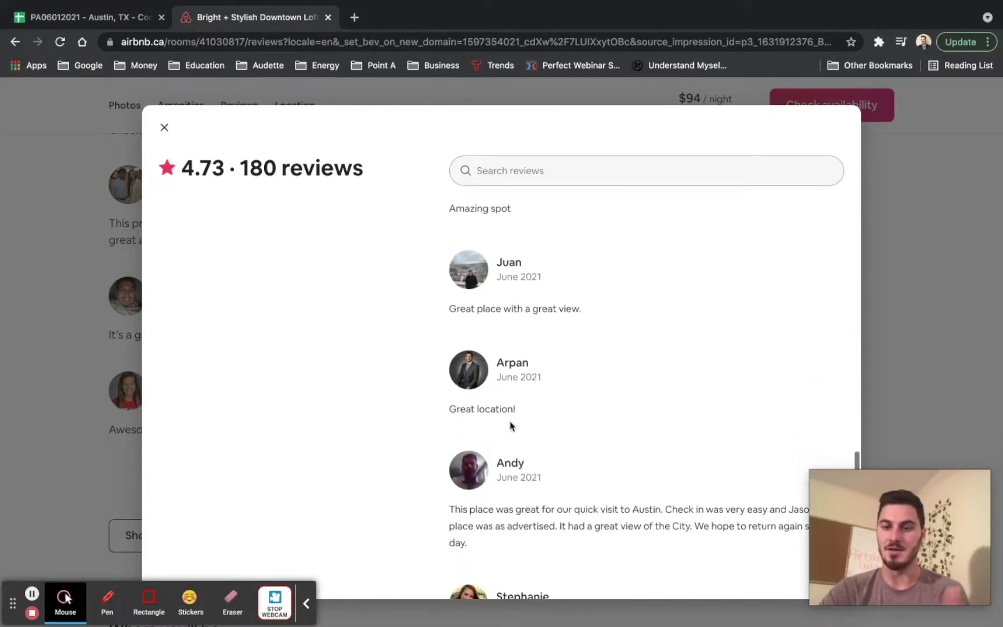
scroll(510, 422, down, 7)
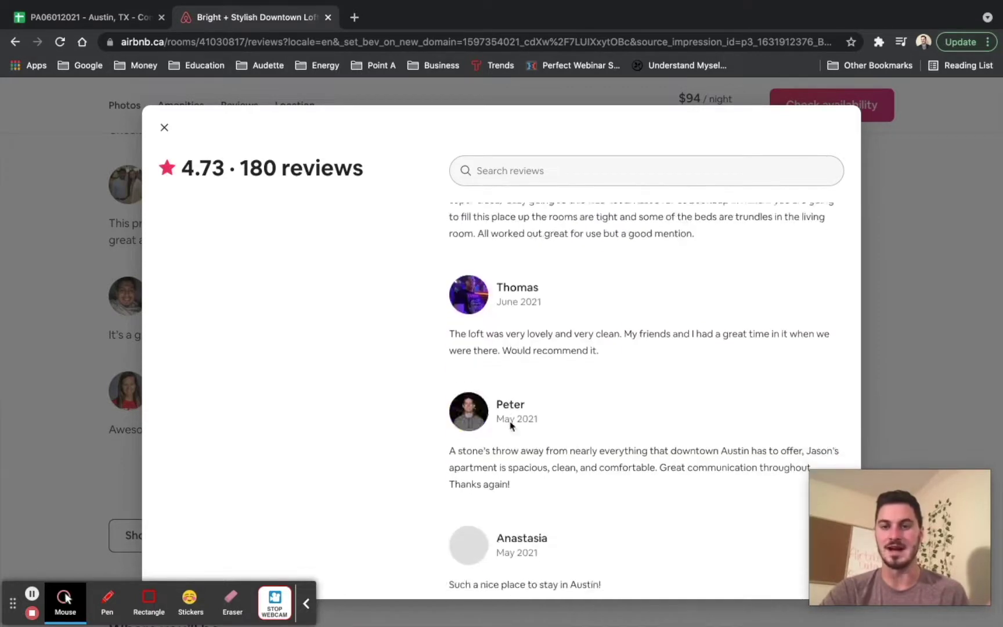
scroll(510, 422, down, 3)
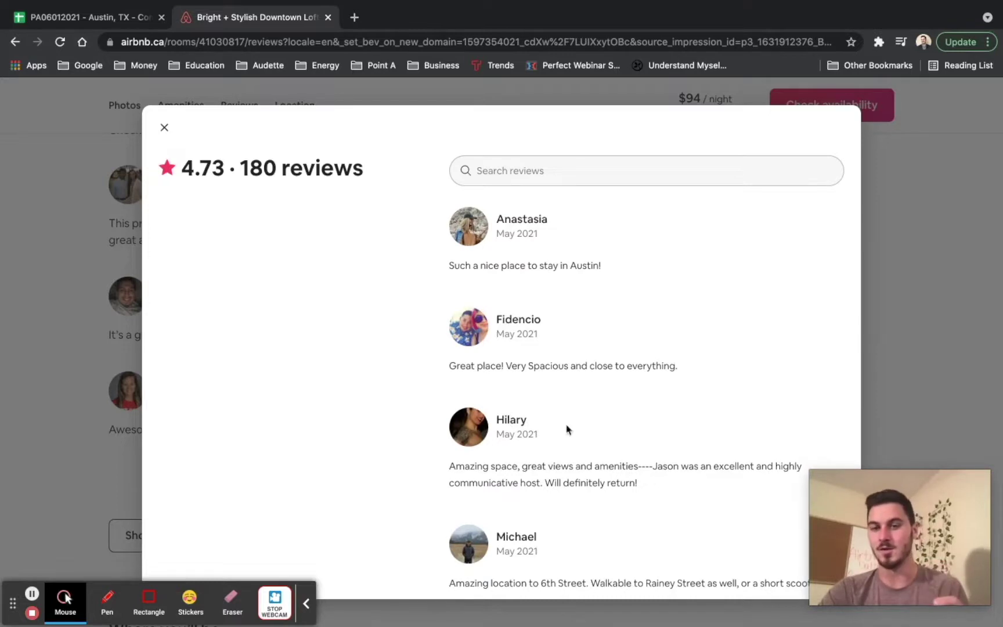
scroll(583, 436, down, 2)
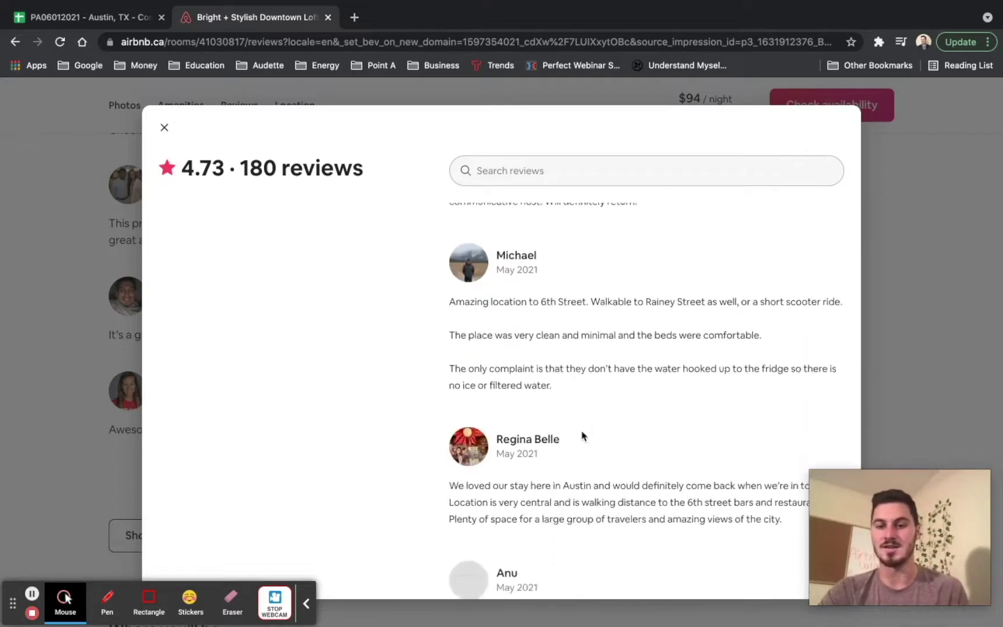
scroll(582, 435, down, 5)
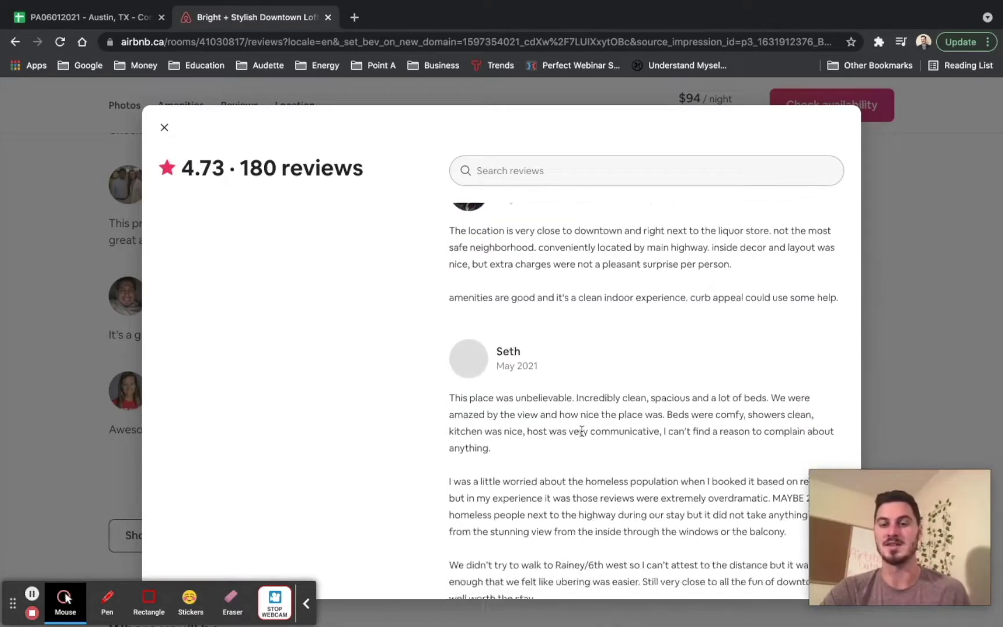
scroll(582, 432, down, 8)
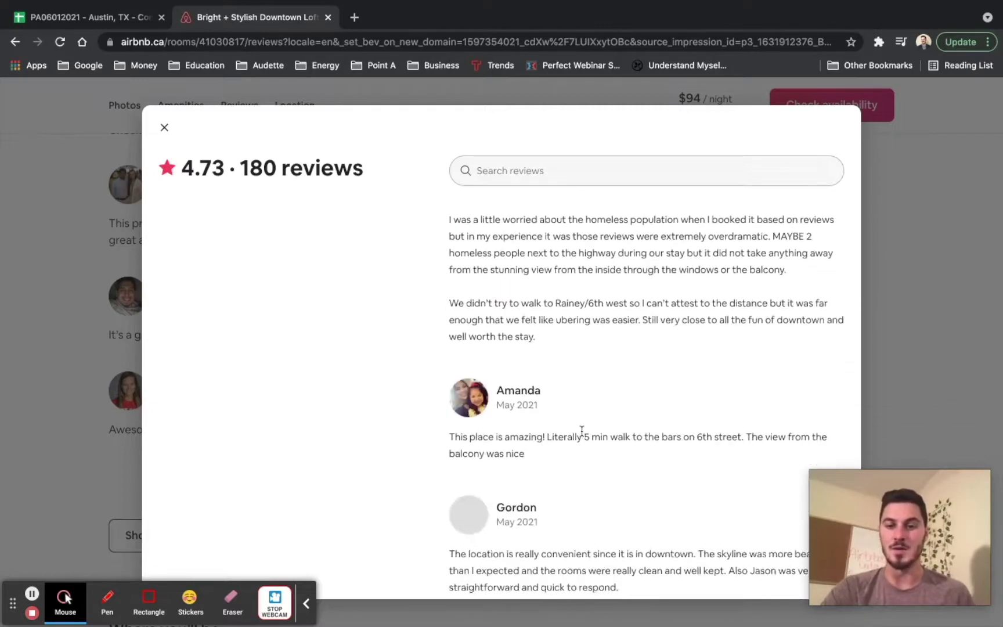
scroll(582, 435, down, 8)
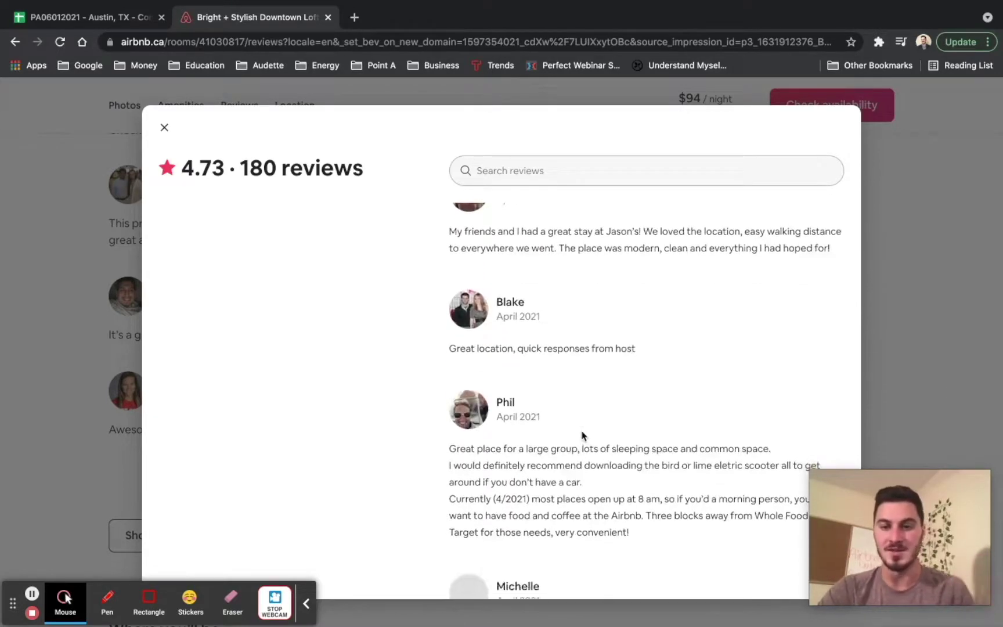
scroll(582, 435, down, 8)
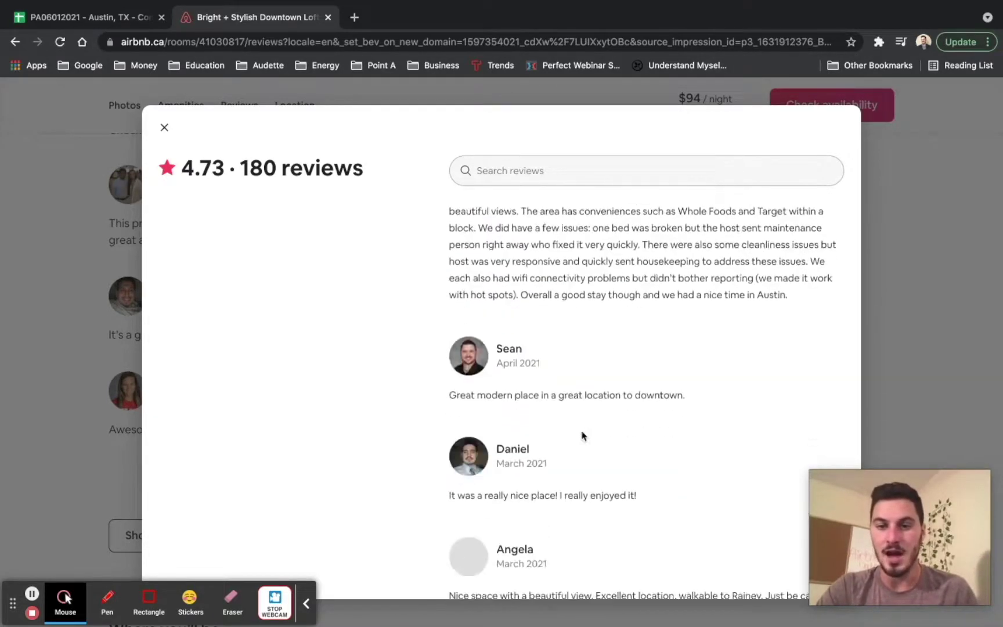
scroll(582, 435, down, 8)
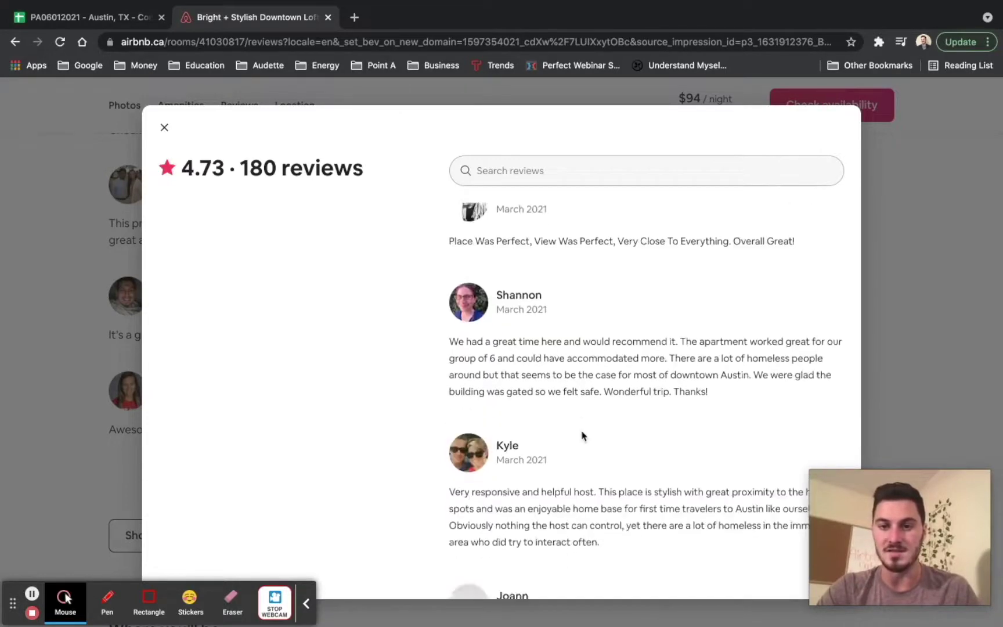
scroll(582, 435, down, 7)
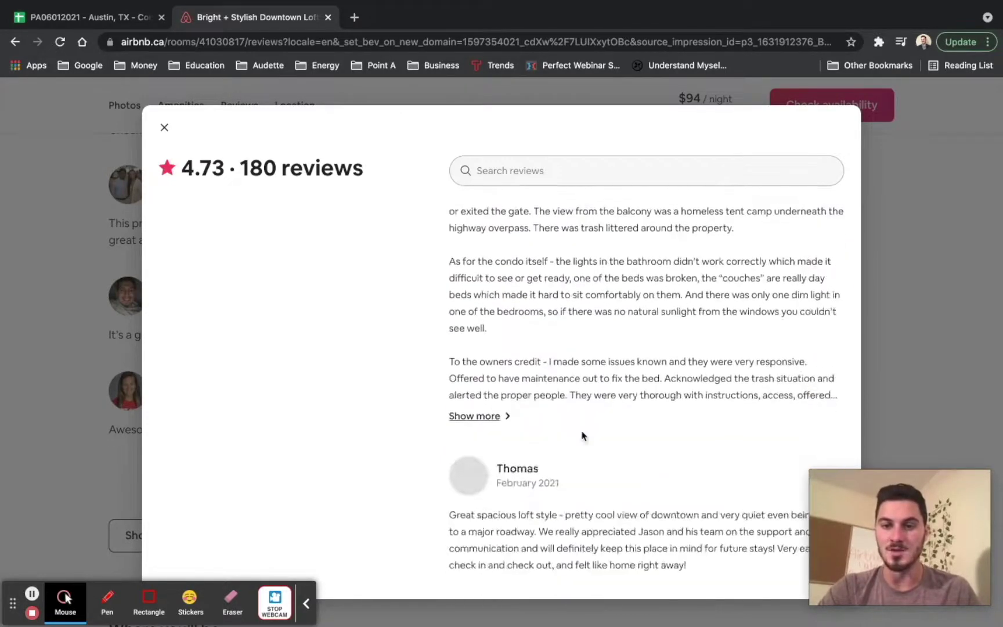
scroll(582, 435, up, 8)
scroll(582, 436, down, 8)
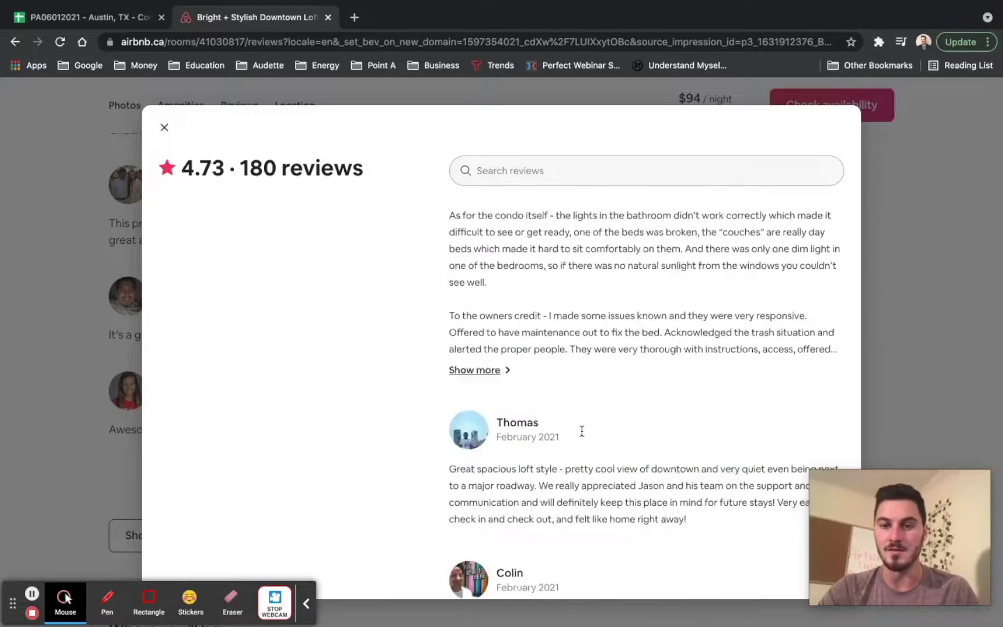
scroll(582, 435, down, 8)
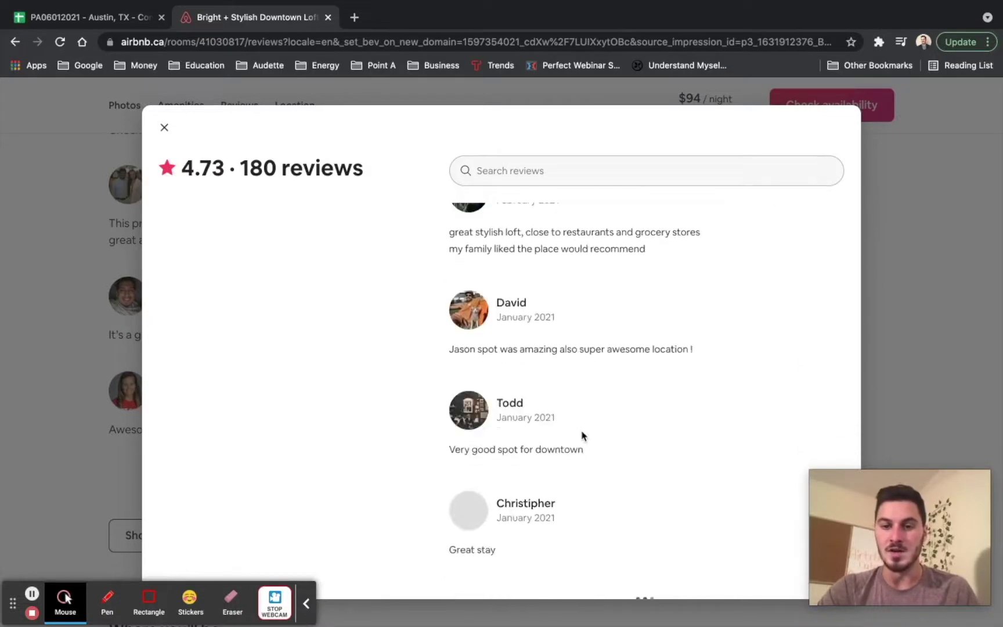
scroll(582, 436, down, 7)
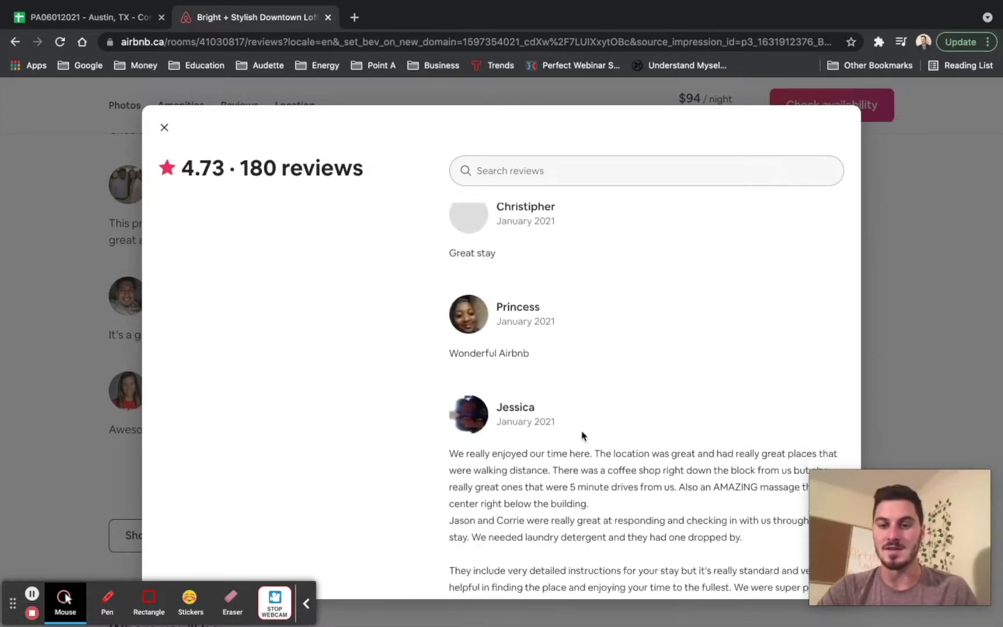
scroll(583, 436, down, 5)
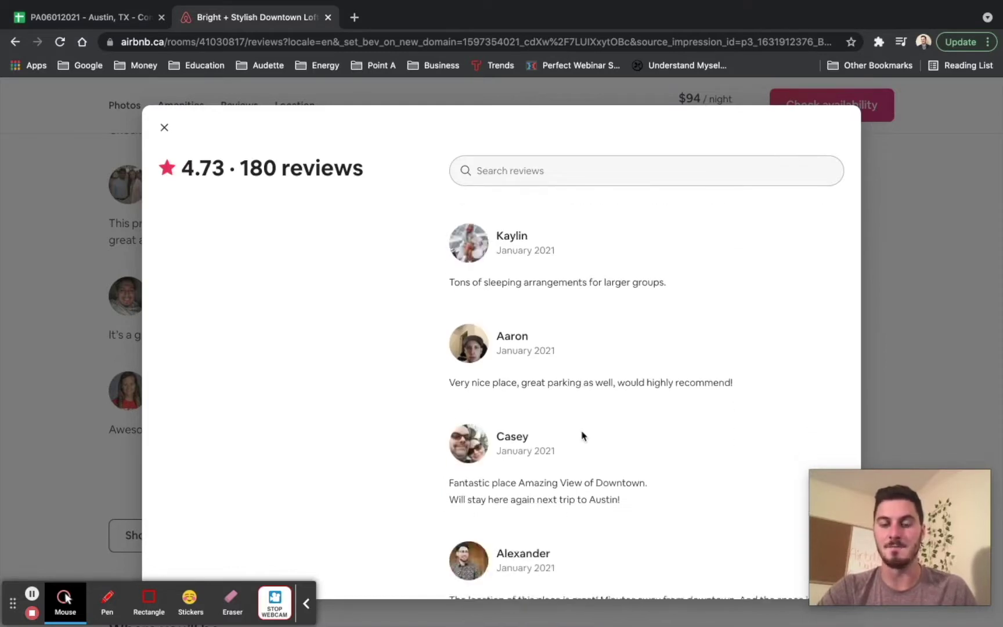
scroll(579, 433, down, 2)
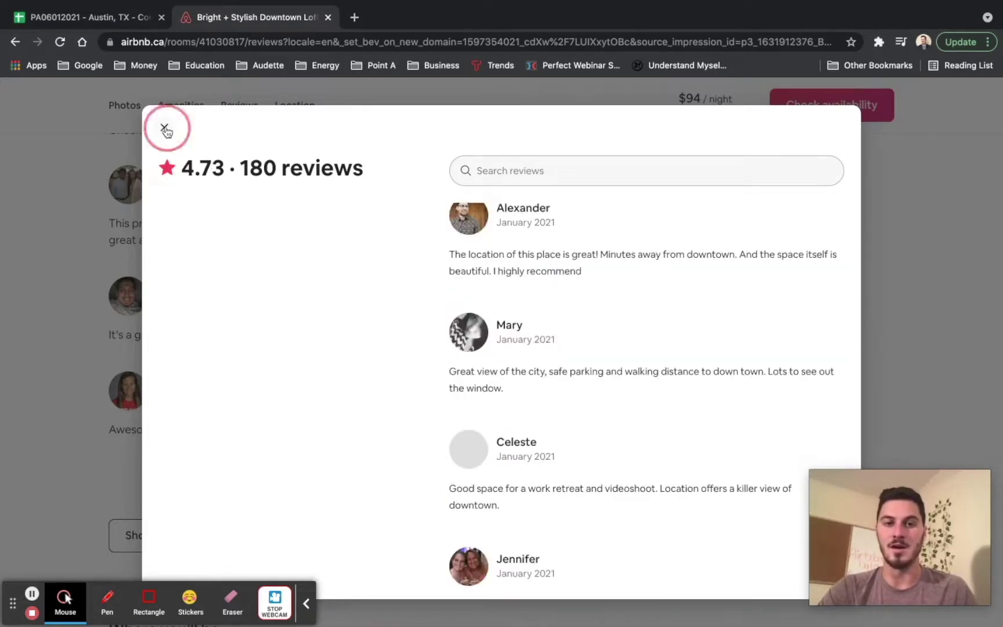
Close the reviews and scroll the listing page back up to the title
click(164, 129)
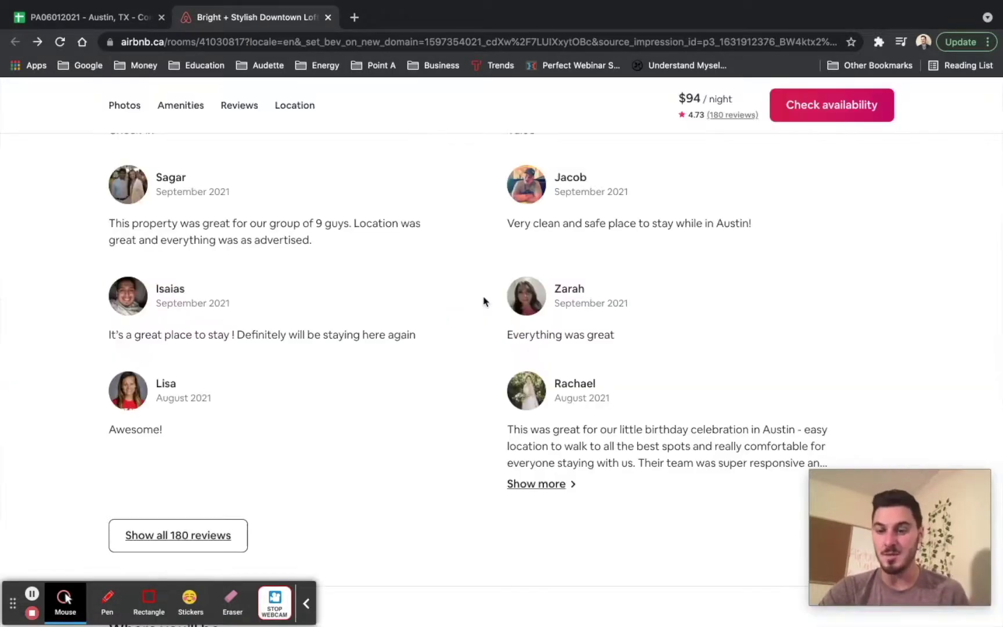
scroll(483, 301, down, 10)
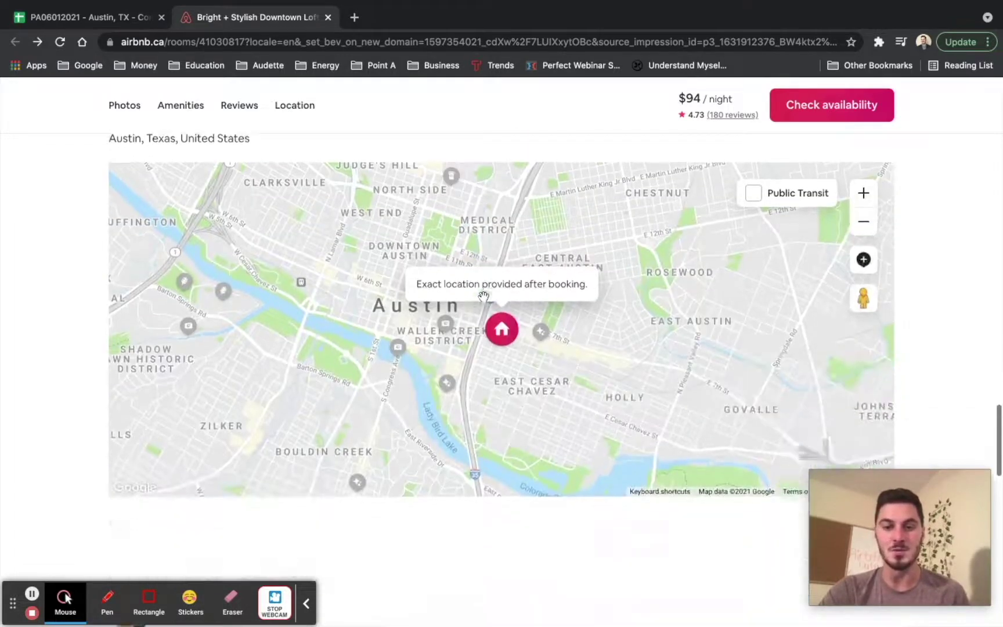
scroll(483, 296, up, 15)
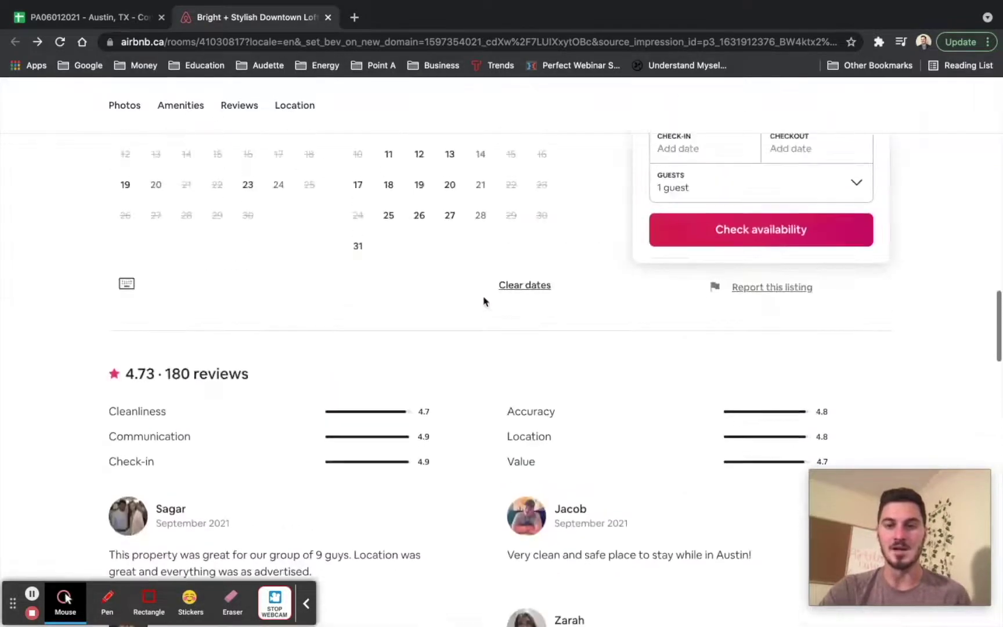
scroll(483, 300, up, 6)
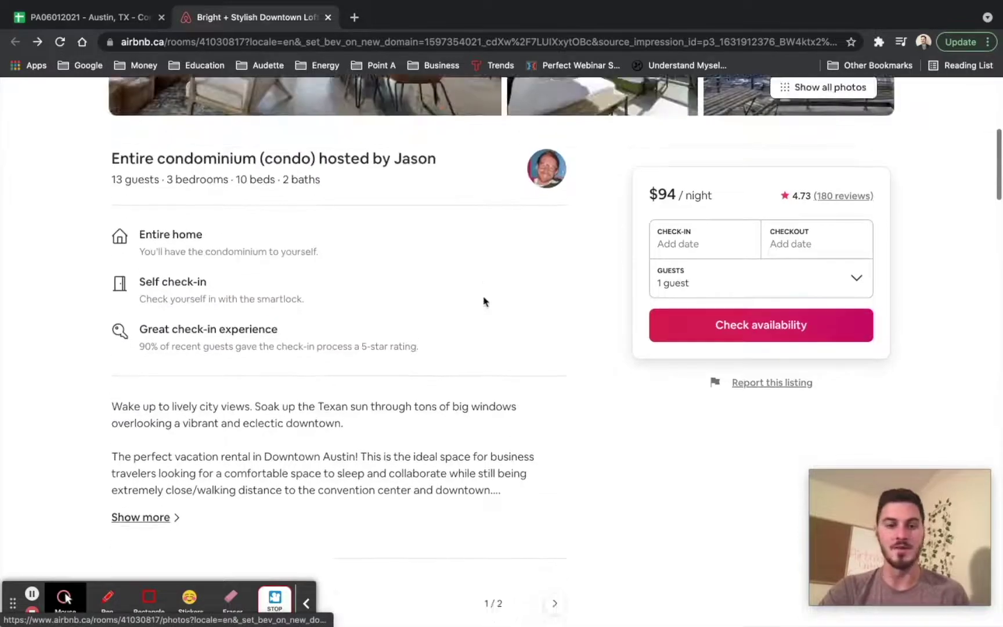
scroll(482, 300, down, 7)
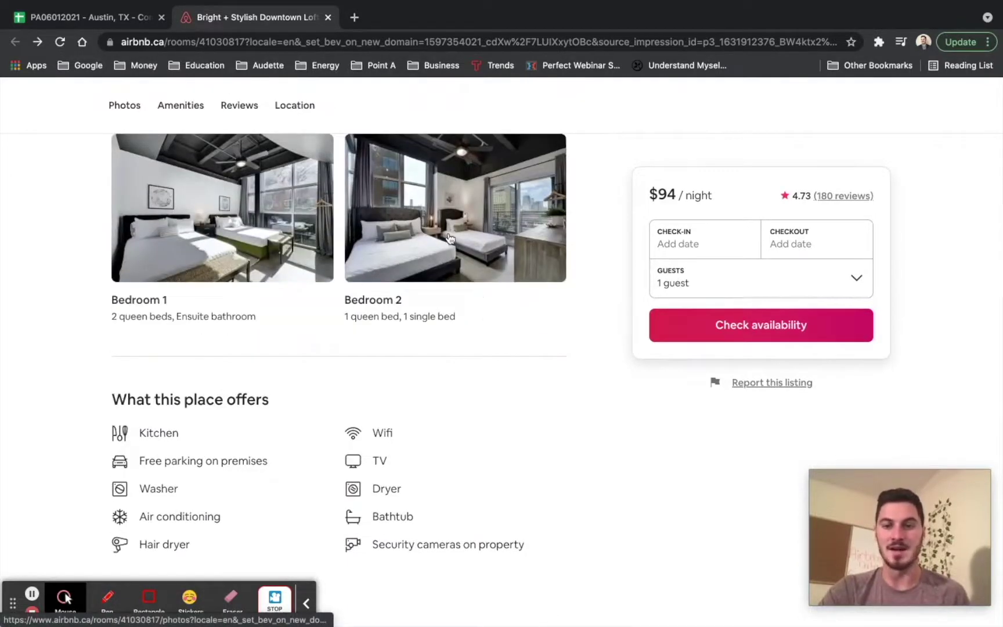
scroll(223, 238, up, 10)
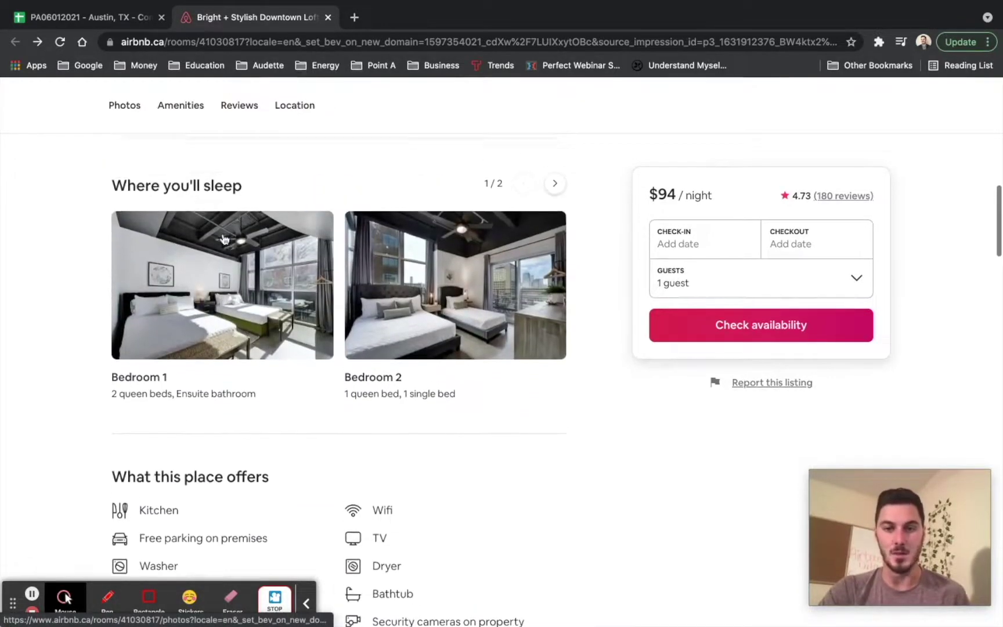
scroll(414, 159, up, 4)
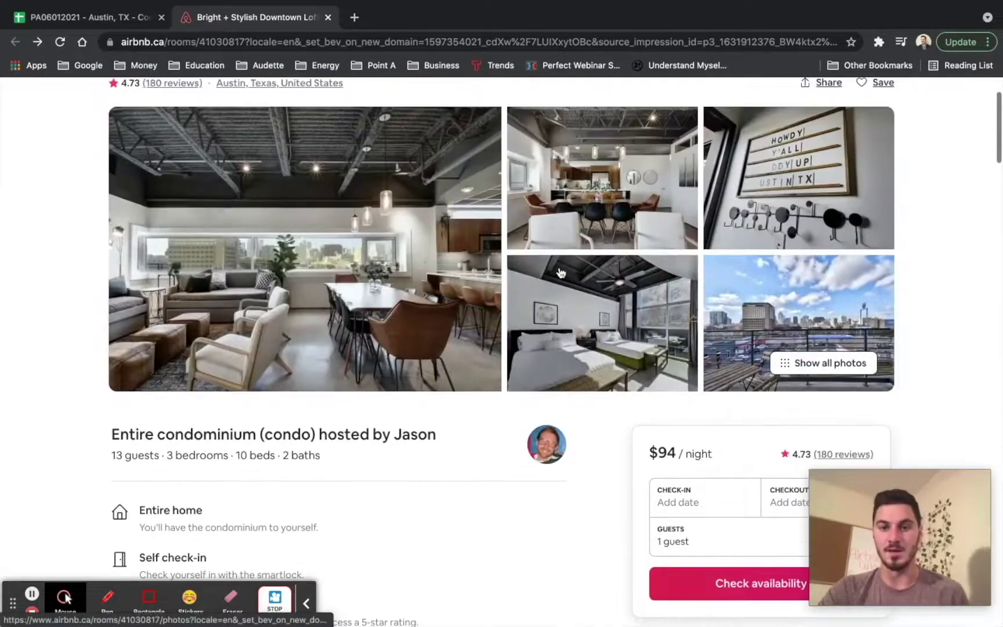
scroll(560, 273, up, 2)
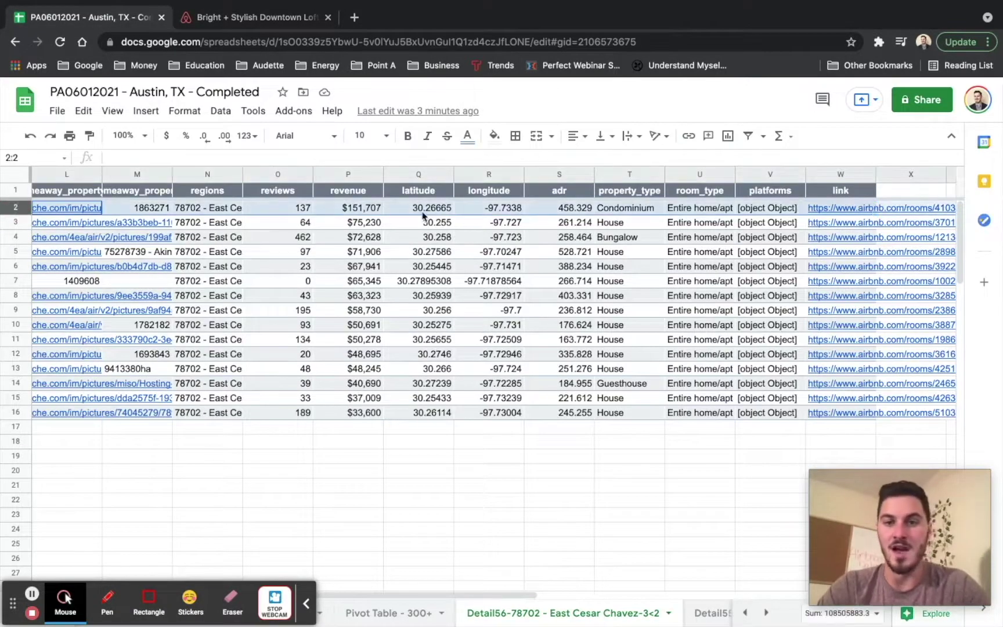
Fill row 2 light green as real and open row 3's Garden St ATX listing from W3
click(493, 136)
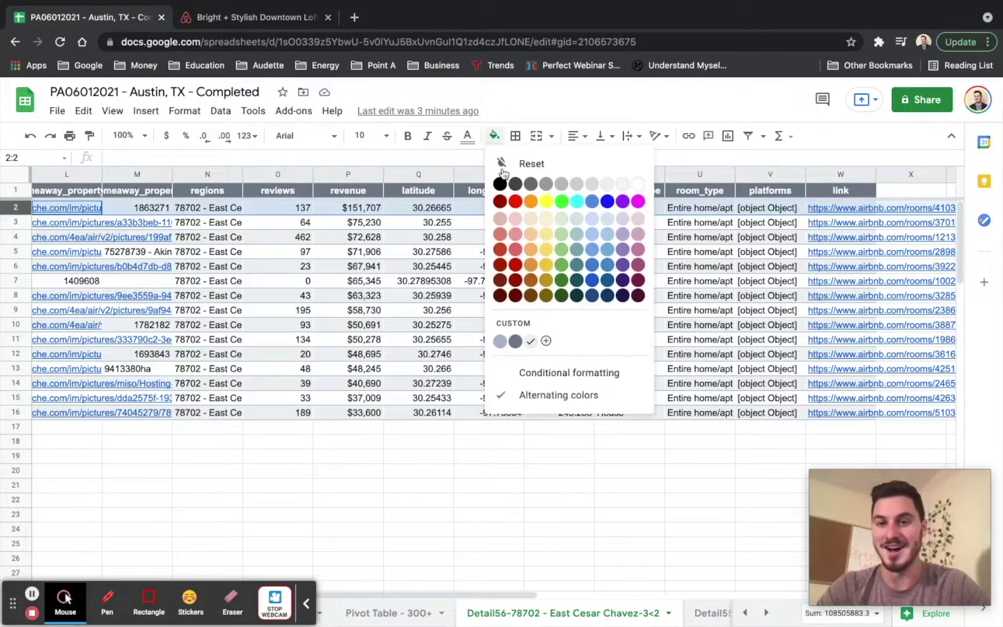
click(562, 220)
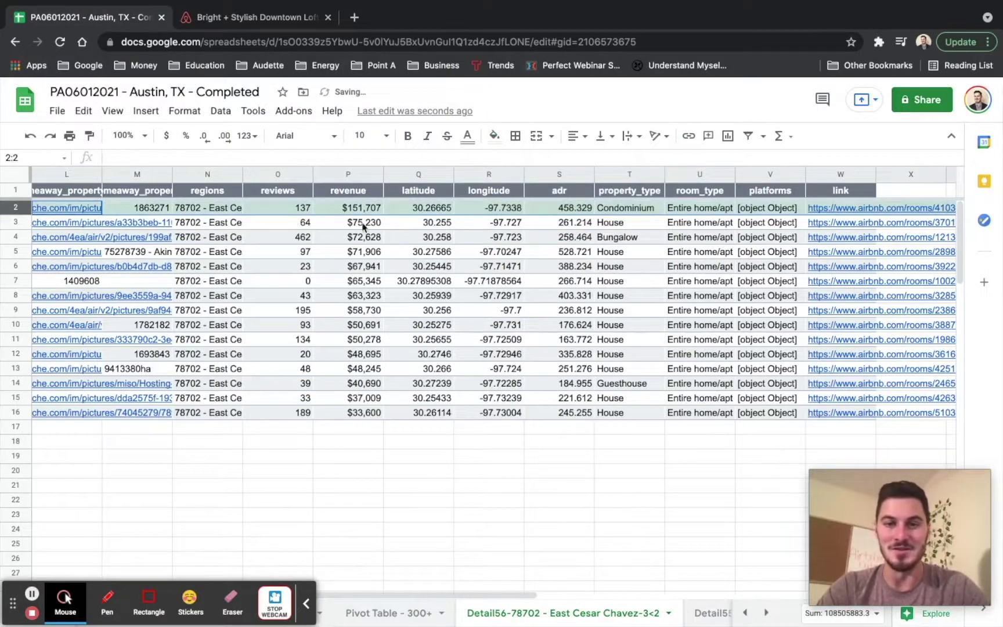
click(836, 221)
click(674, 243)
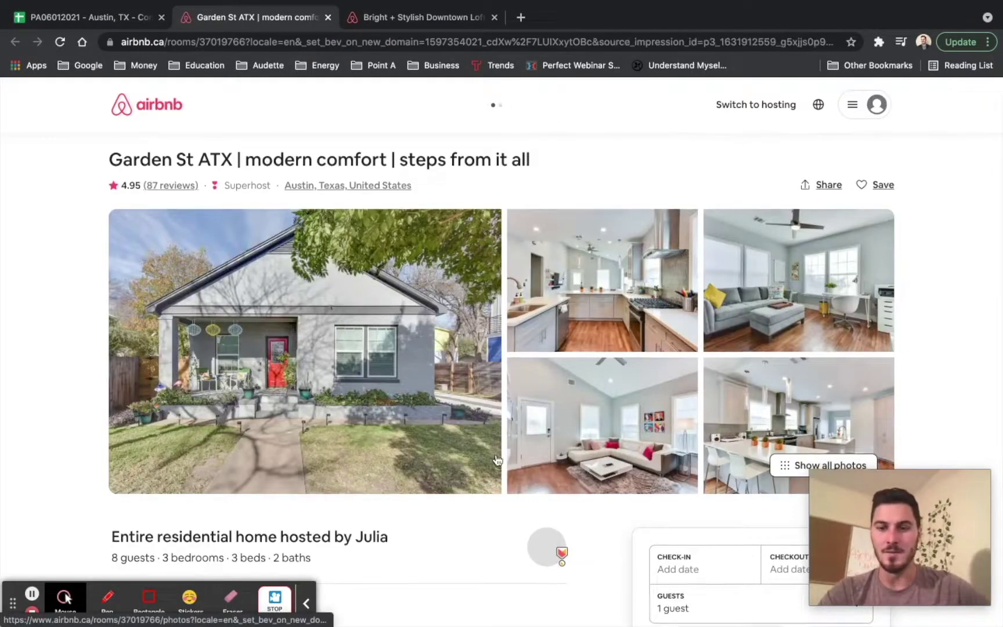
Scroll the Garden St ATX listing past amenities and calendar down to its 87 reviews
scroll(600, 297, down, 1)
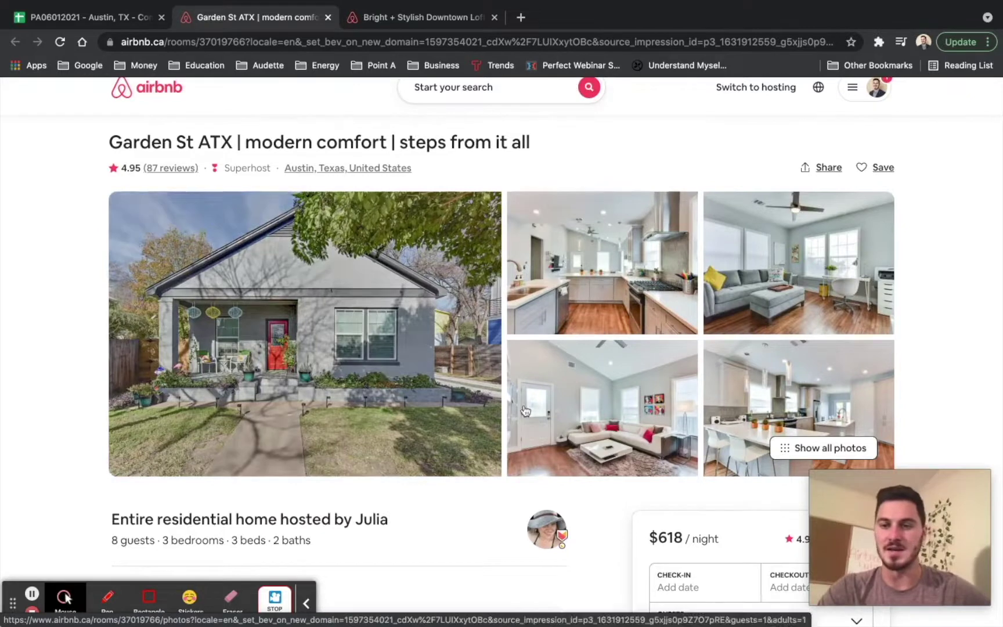
scroll(593, 374, down, 3)
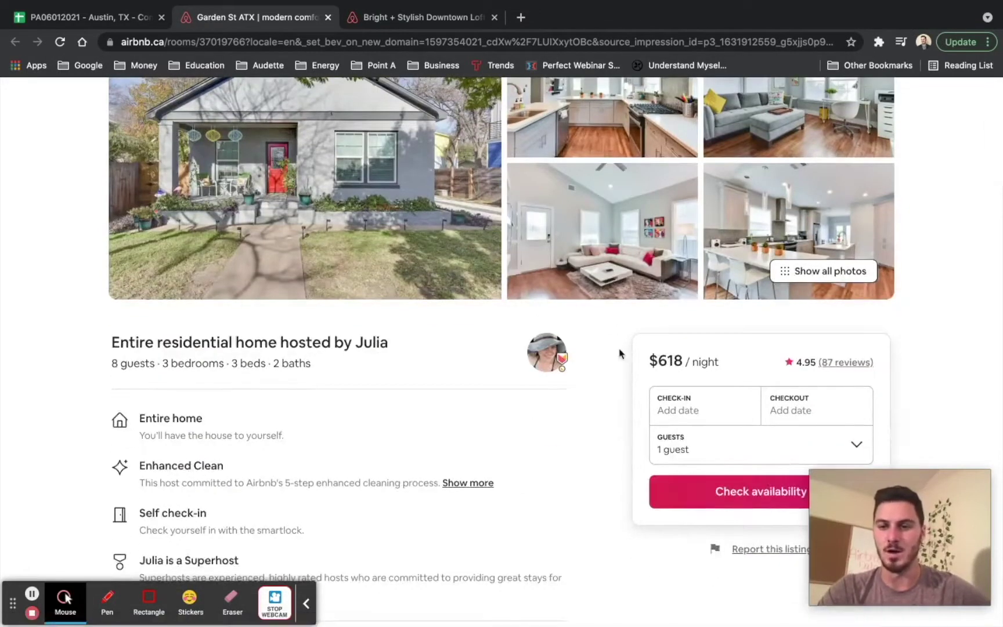
scroll(619, 352, up, 1)
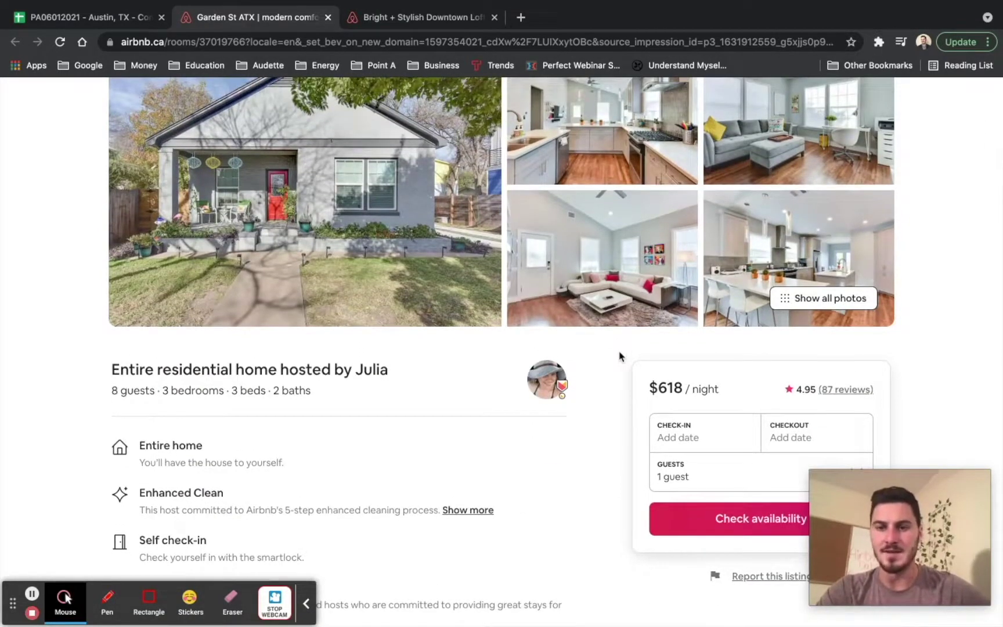
scroll(619, 355, down, 2)
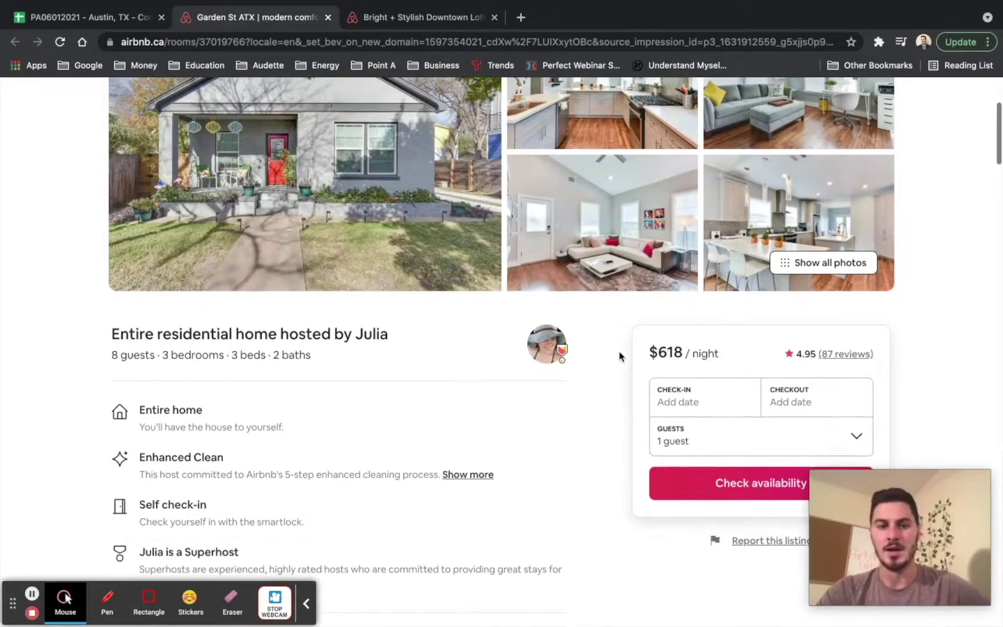
scroll(618, 356, down, 1)
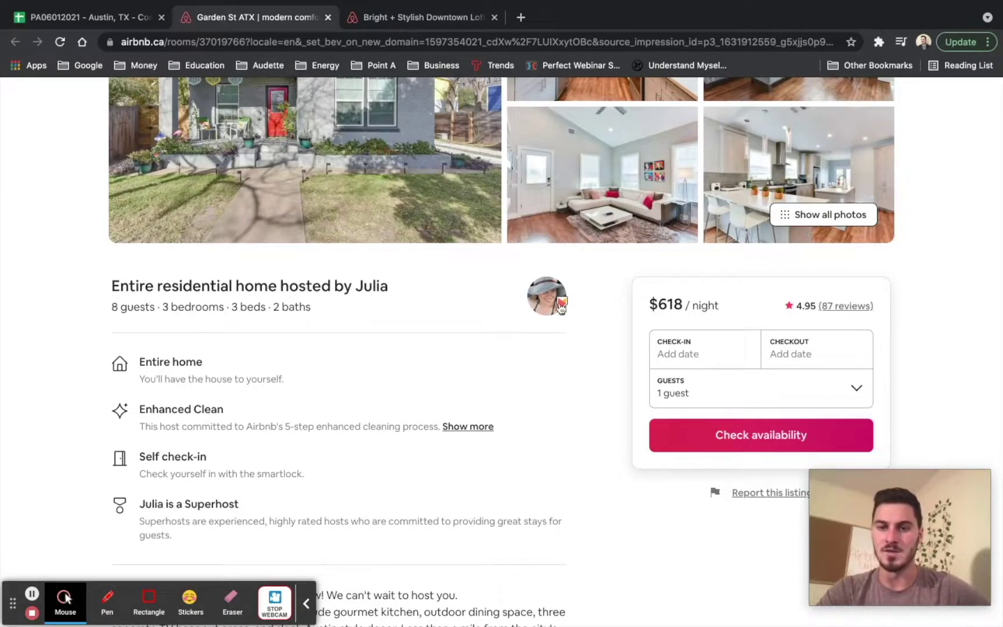
scroll(564, 351, down, 10)
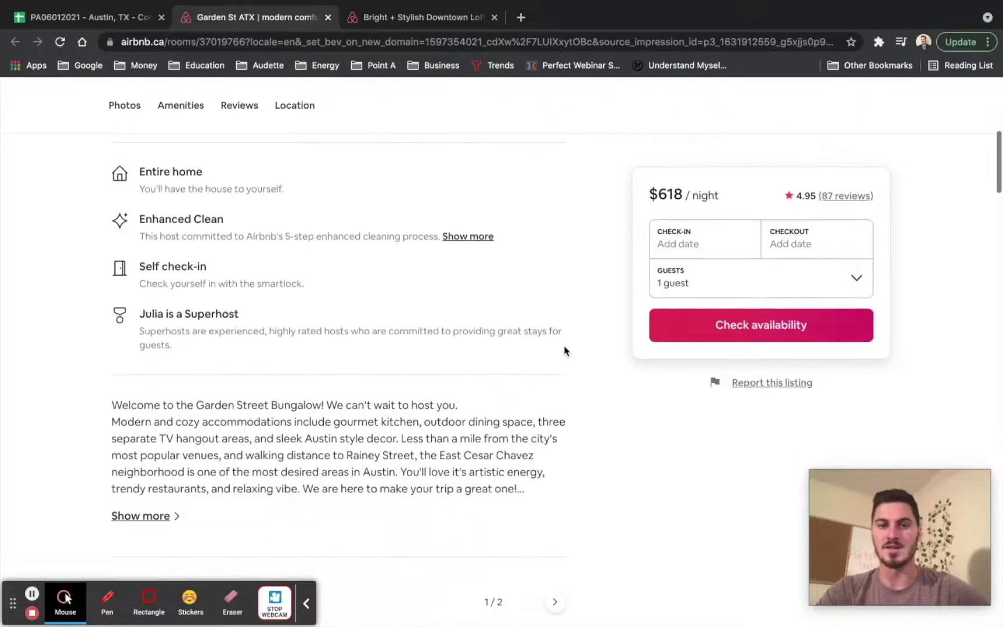
scroll(565, 350, down, 12)
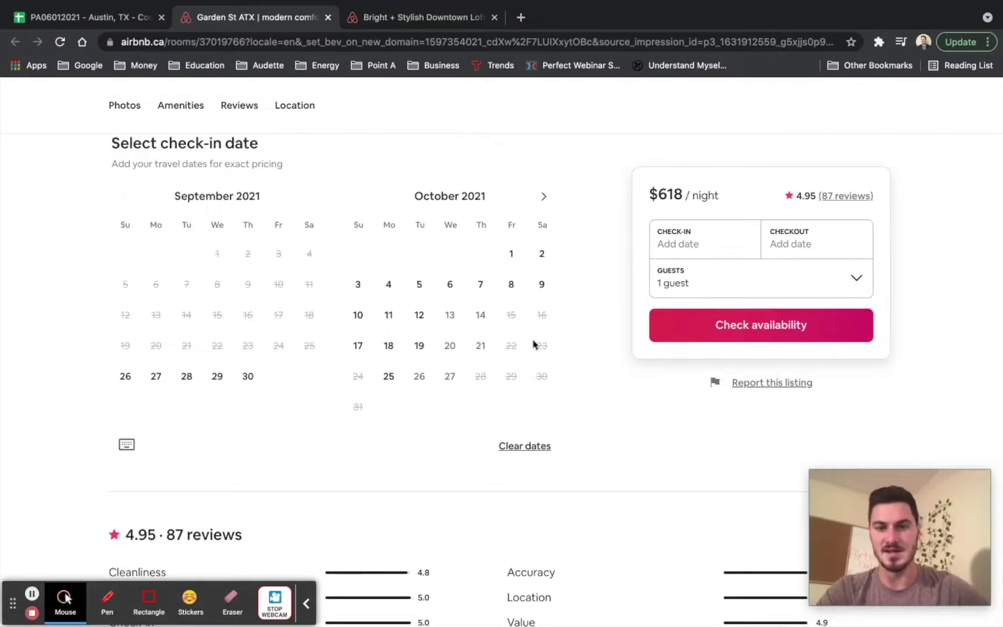
scroll(604, 373, down, 7)
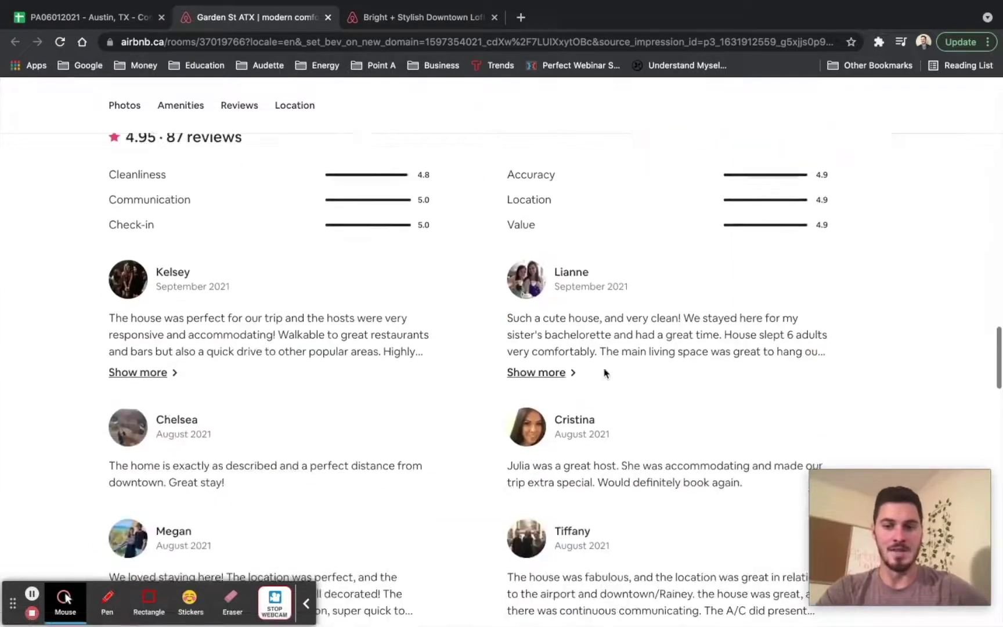
scroll(524, 388, down, 4)
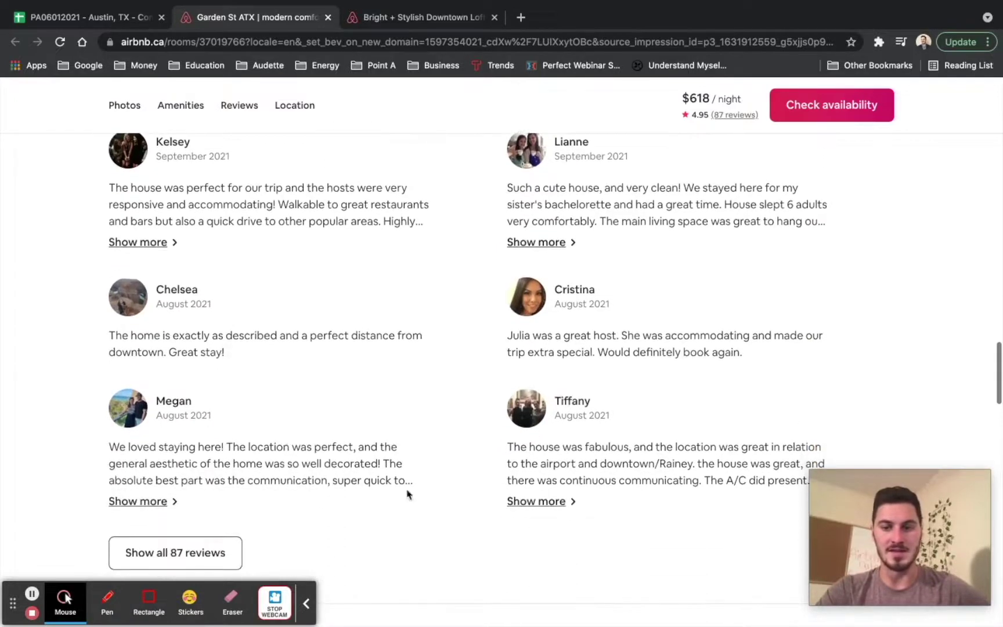
click(189, 450)
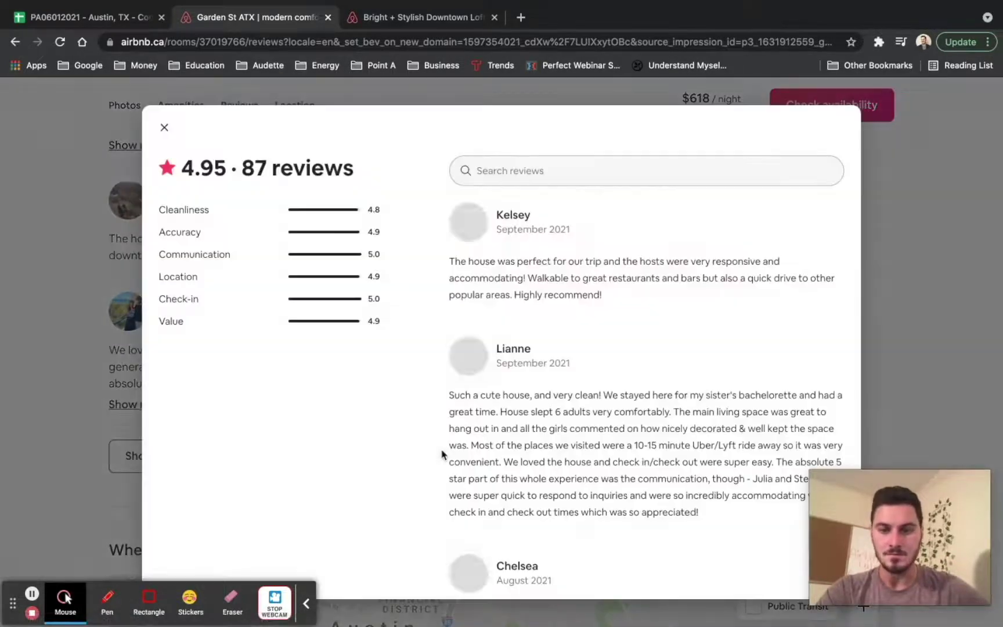
scroll(516, 447, down, 2)
scroll(516, 447, down, 15)
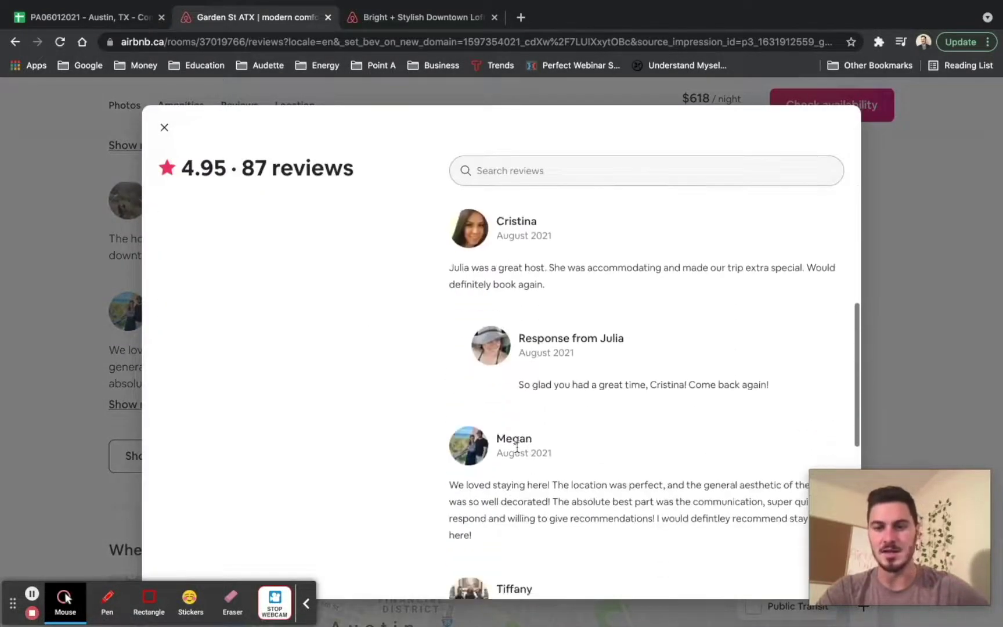
scroll(517, 447, down, 4)
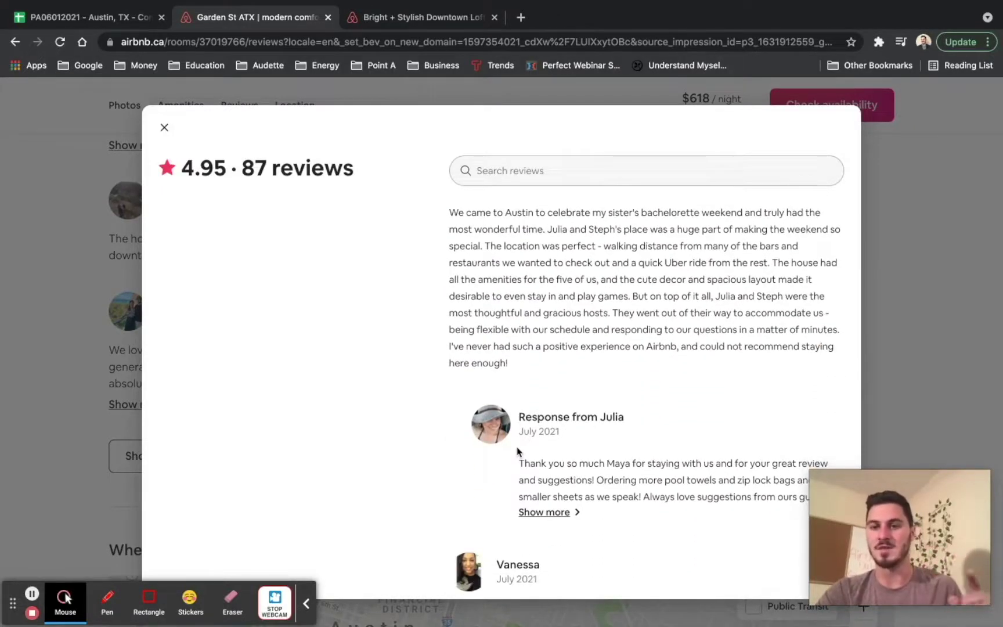
scroll(517, 451, down, 6)
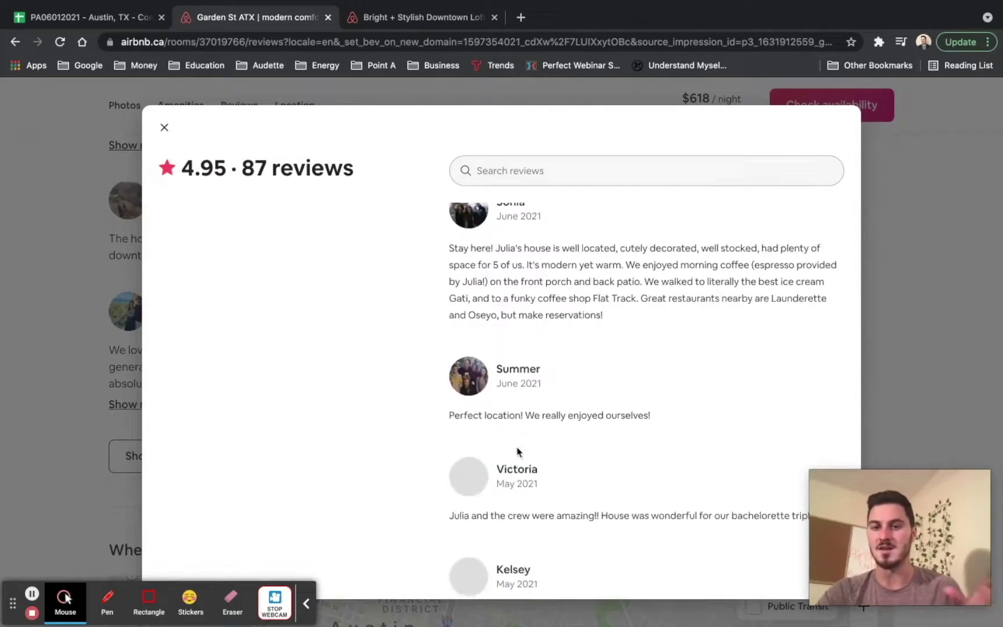
scroll(517, 450, down, 8)
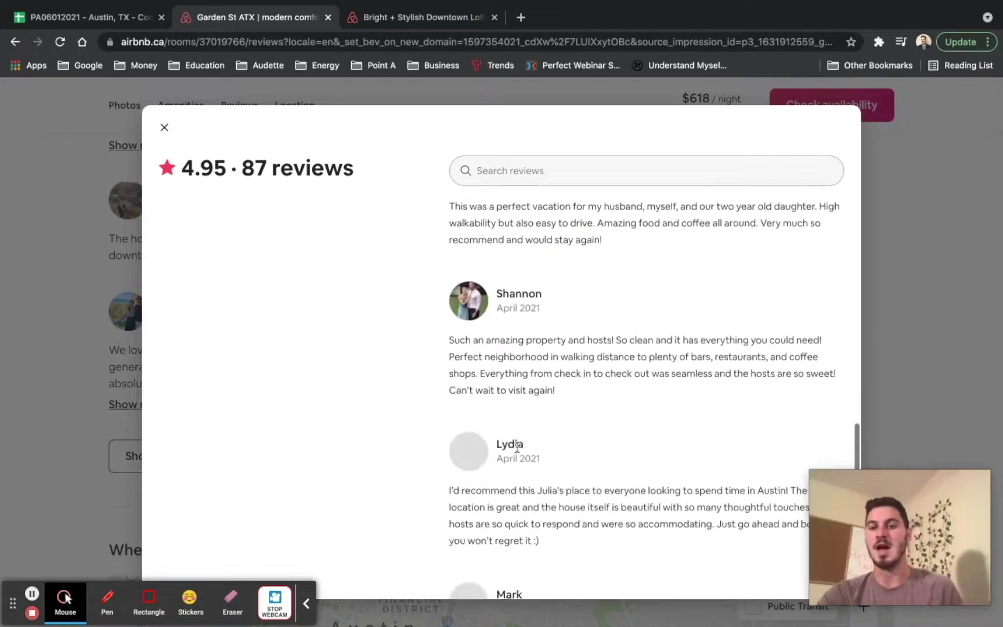
scroll(517, 447, down, 5)
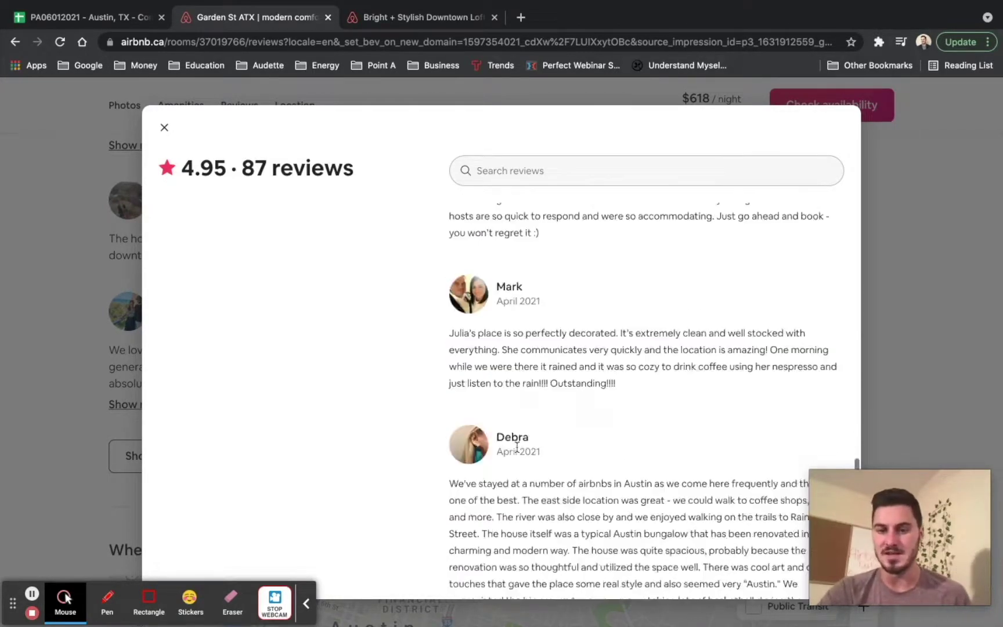
scroll(516, 447, down, 6)
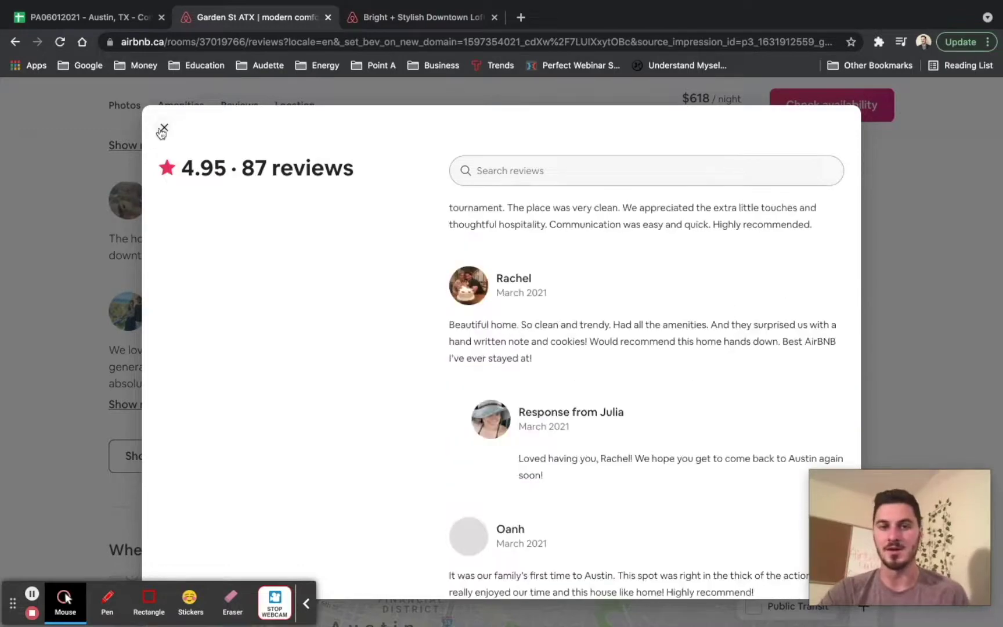
click(162, 128)
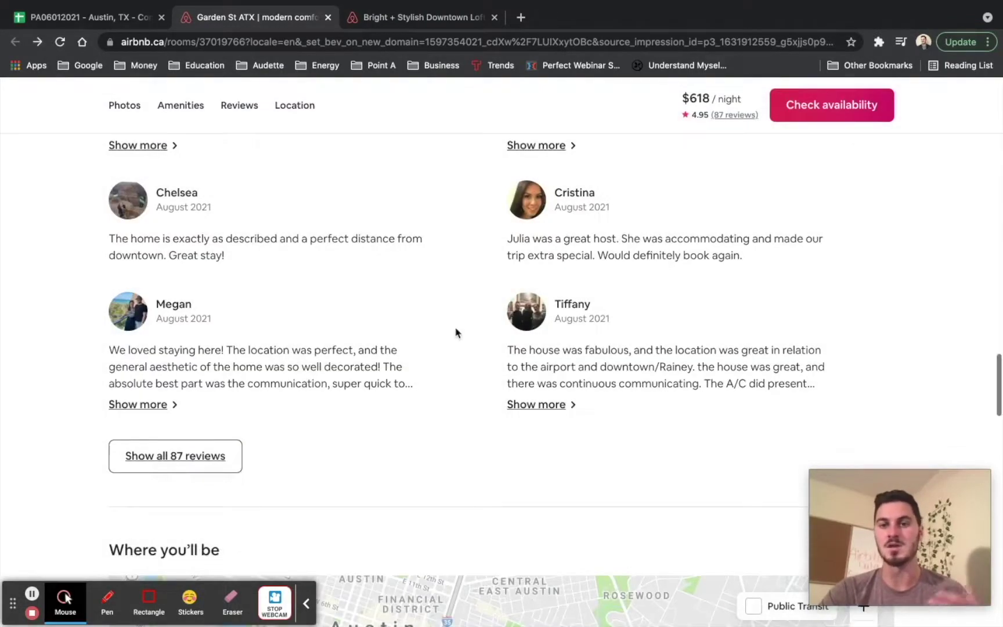
scroll(455, 332, down, 6)
scroll(457, 334, up, 20)
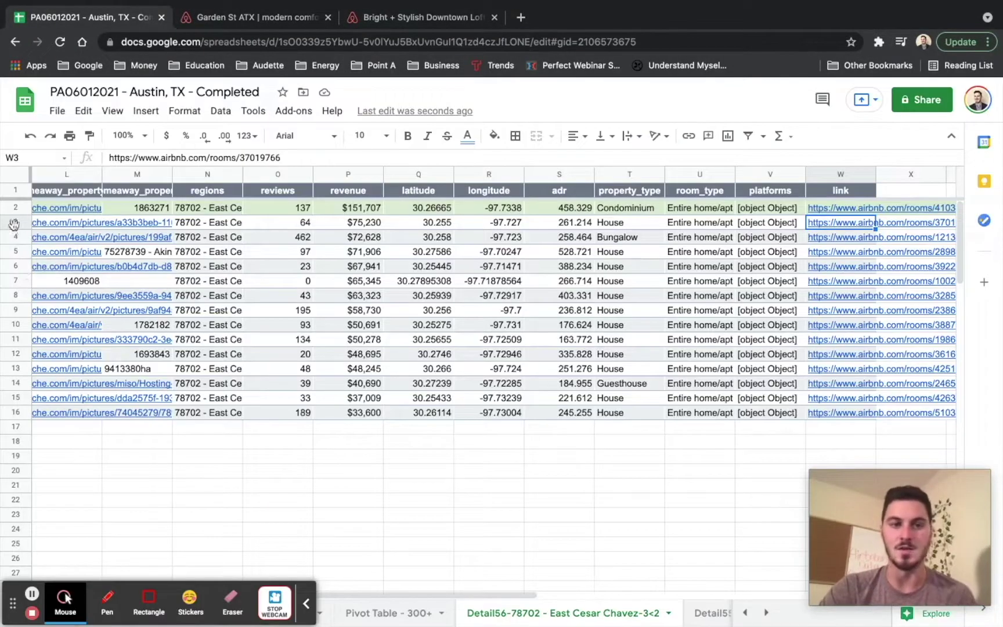
Fill row 3 light green and open row 4's East Downtown Bungalow link from W4
click(14, 224)
click(495, 136)
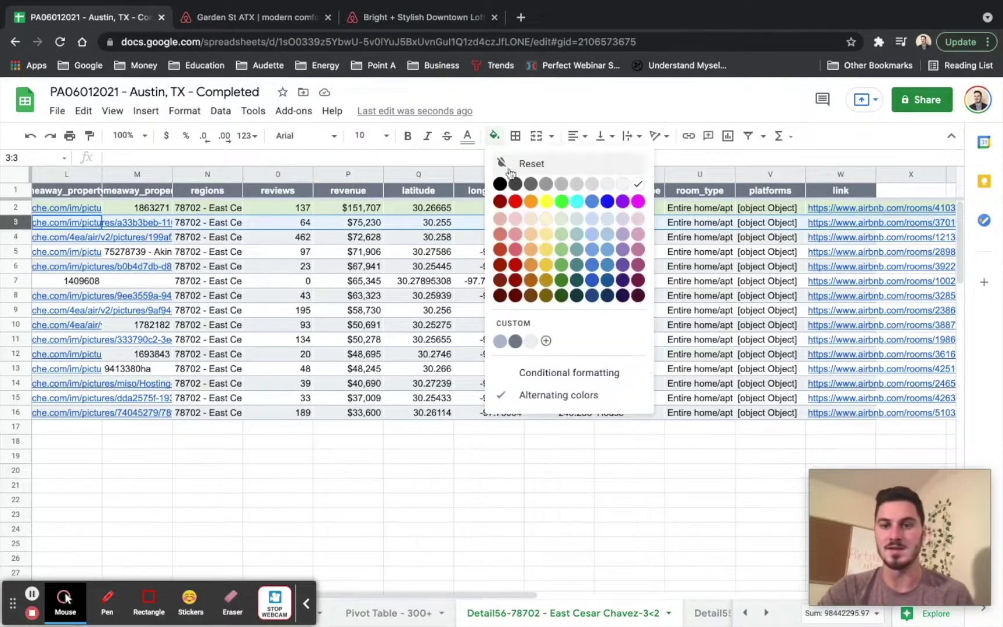
click(560, 215)
click(814, 239)
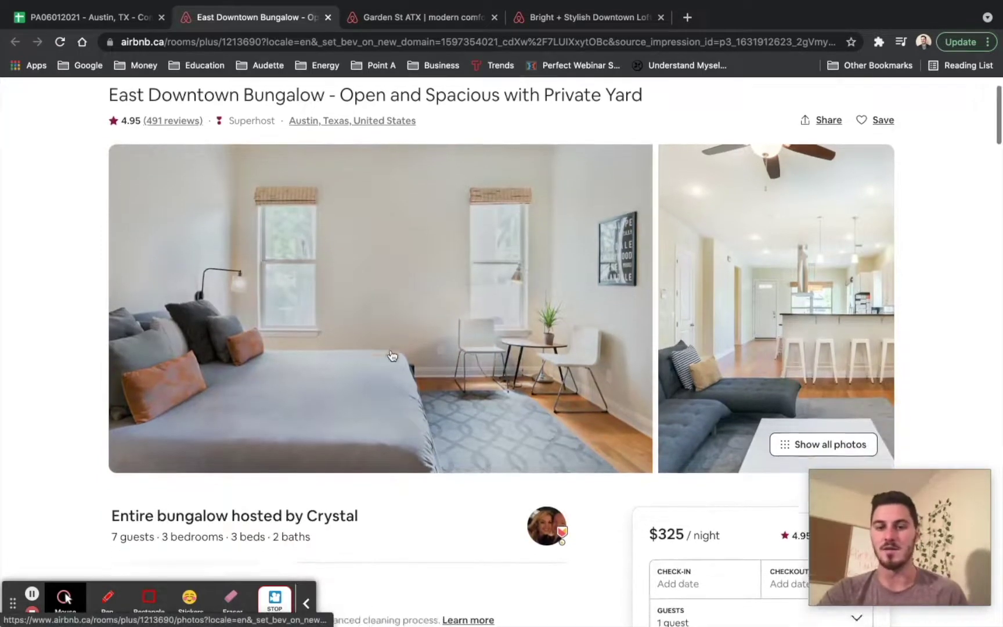
Look over the East Downtown Bungalow listing and highlight the first reviewer's name and date
scroll(441, 383, down, 5)
scroll(604, 502, up, 1)
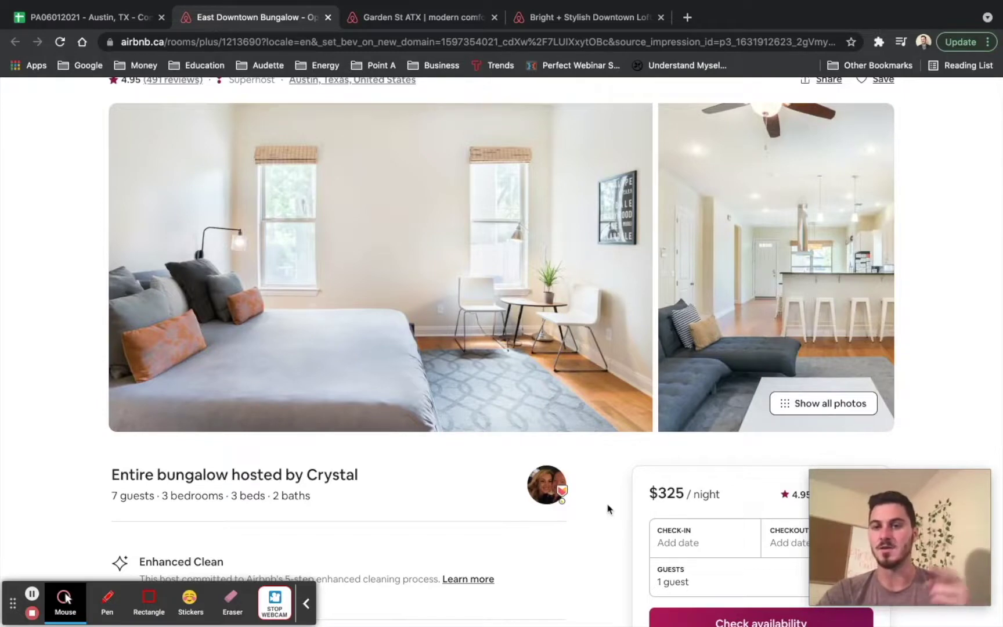
scroll(608, 509, down, 4)
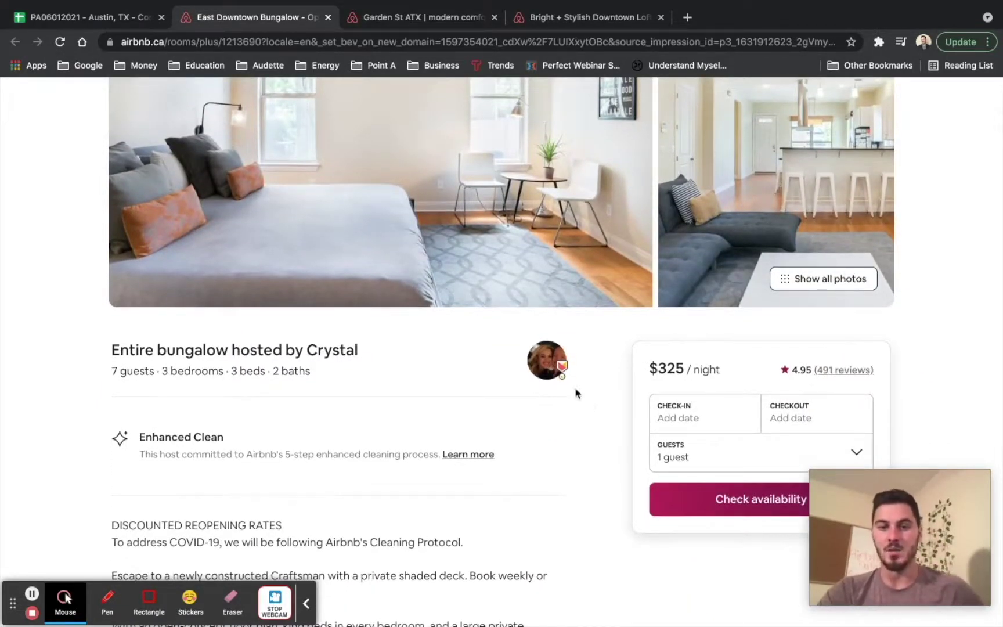
scroll(589, 403, up, 2)
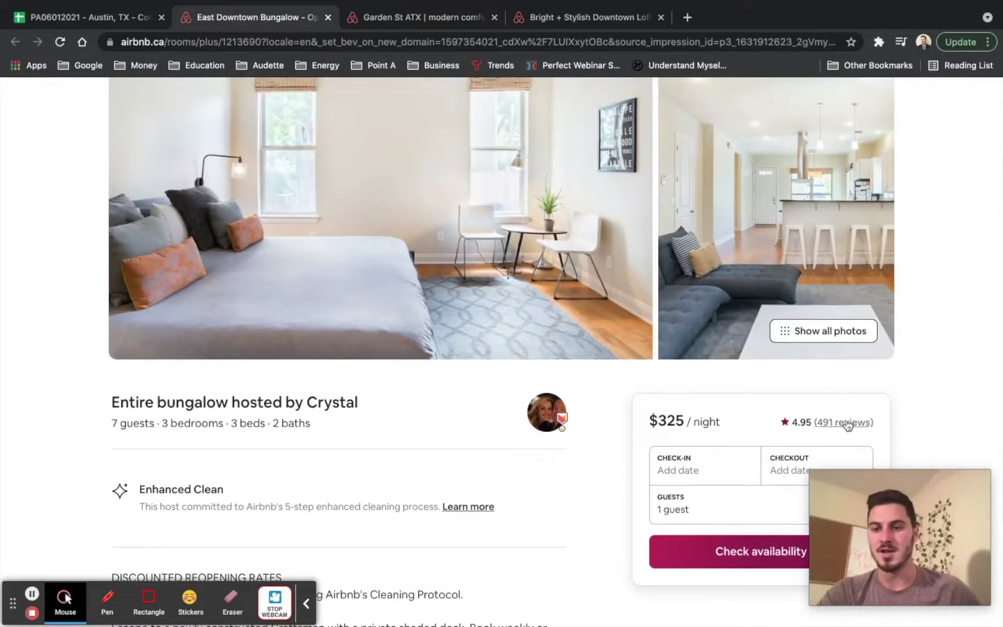
scroll(607, 436, down, 3)
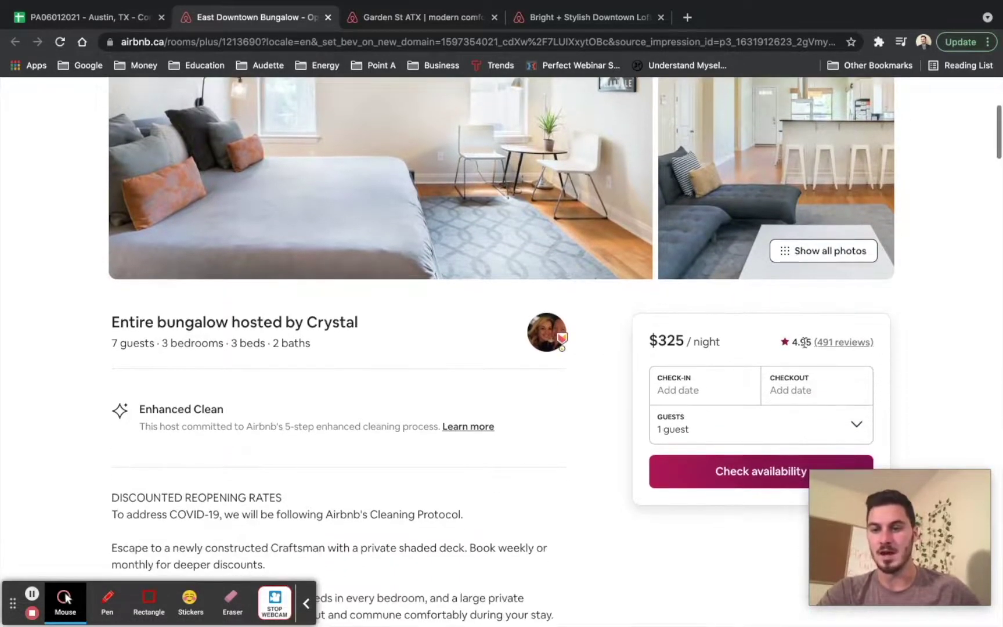
scroll(661, 364, up, 7)
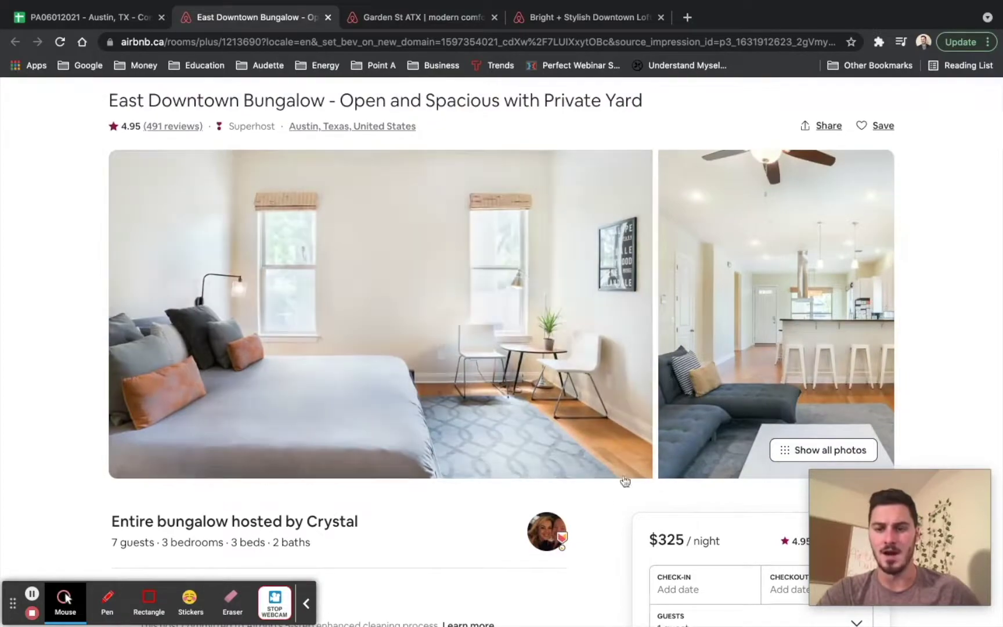
scroll(609, 494, down, 3)
scroll(607, 497, down, 4)
scroll(607, 497, up, 7)
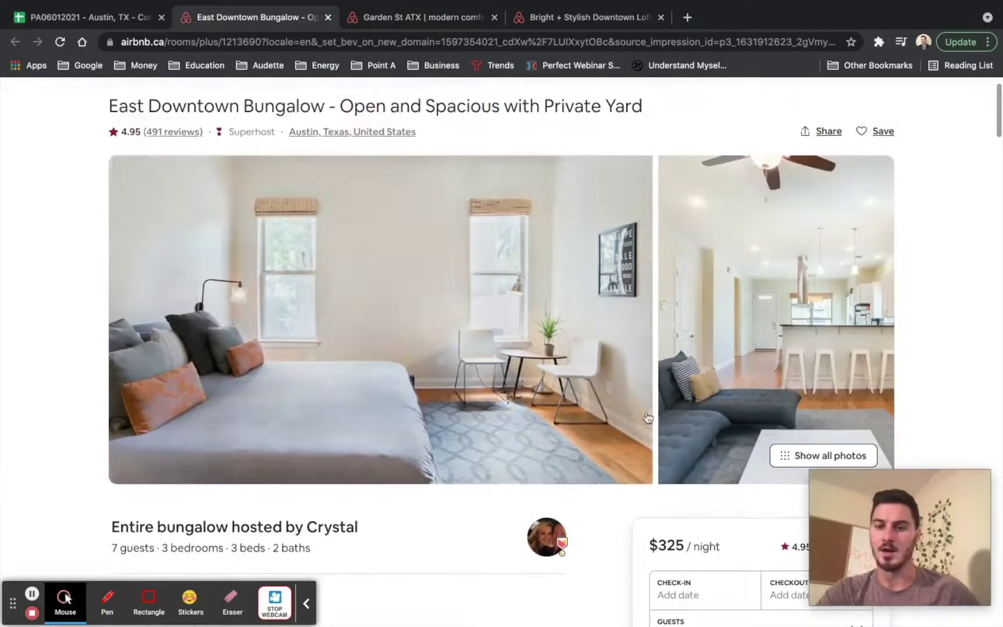
scroll(648, 418, down, 14)
scroll(648, 418, down, 15)
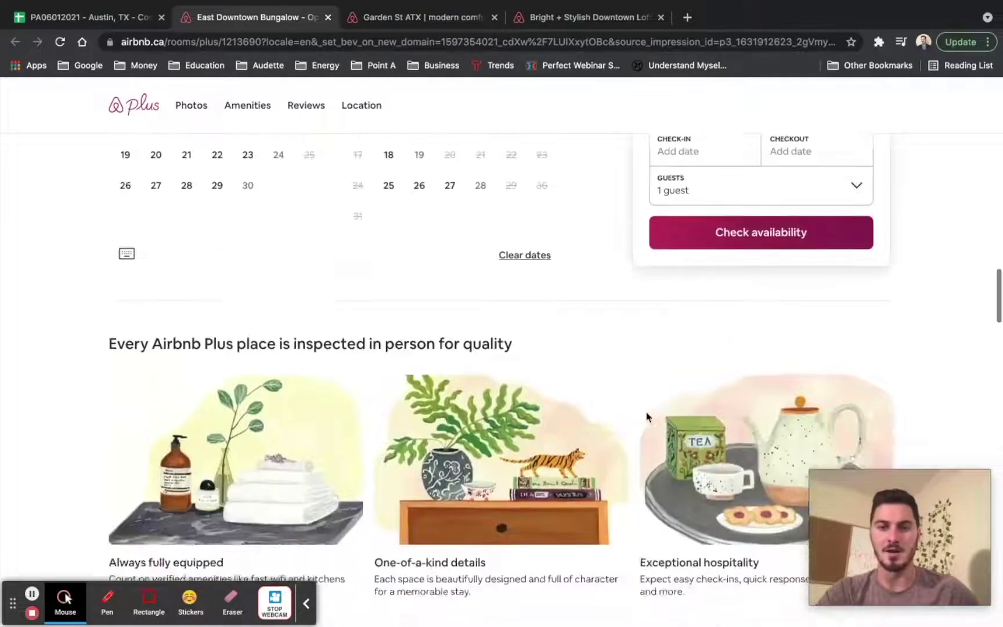
scroll(648, 418, up, 4)
scroll(590, 410, down, 15)
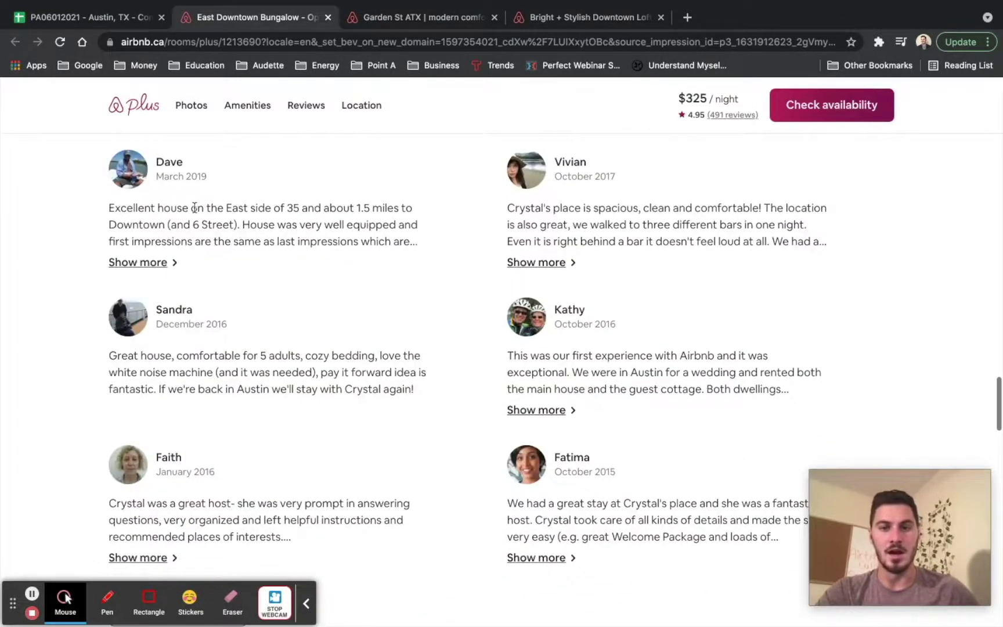
scroll(192, 215, up, 1)
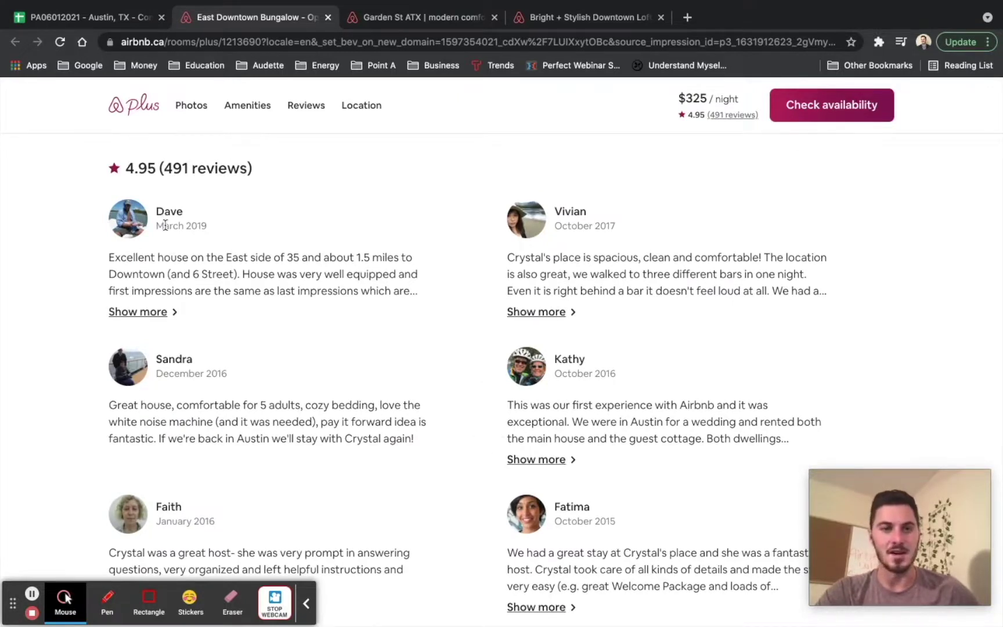
drag(165, 225, 231, 229)
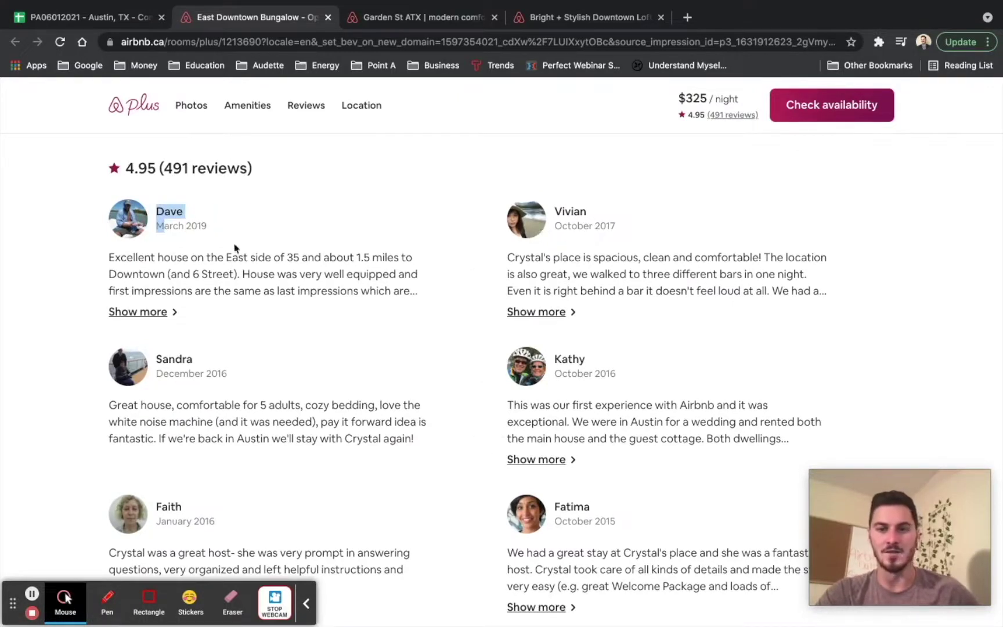
scroll(480, 539, down, 5)
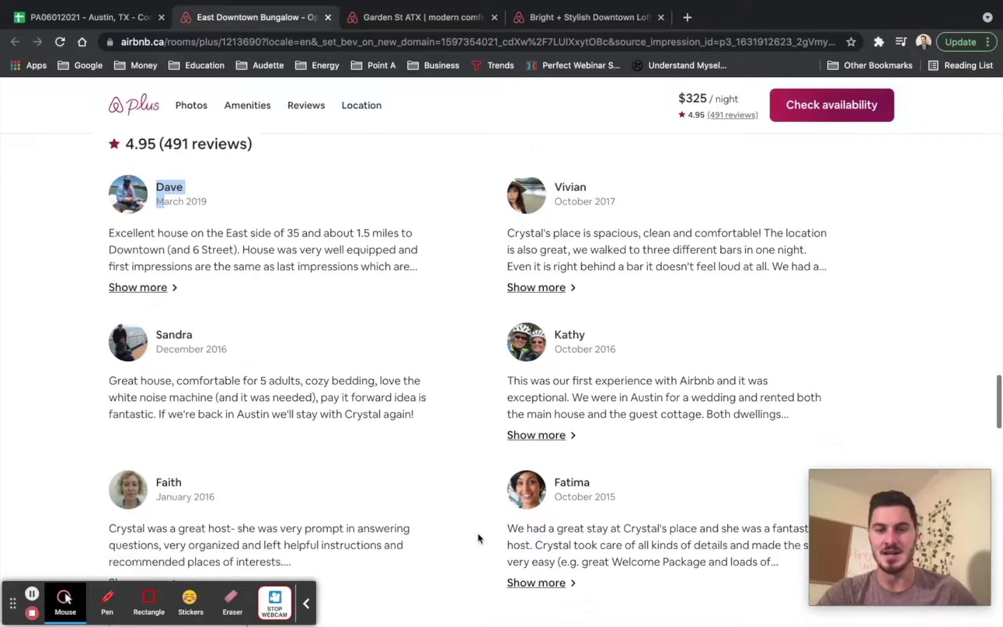
Read through all 491 reviews, close them, and return to the comps spreadsheet
click(178, 420)
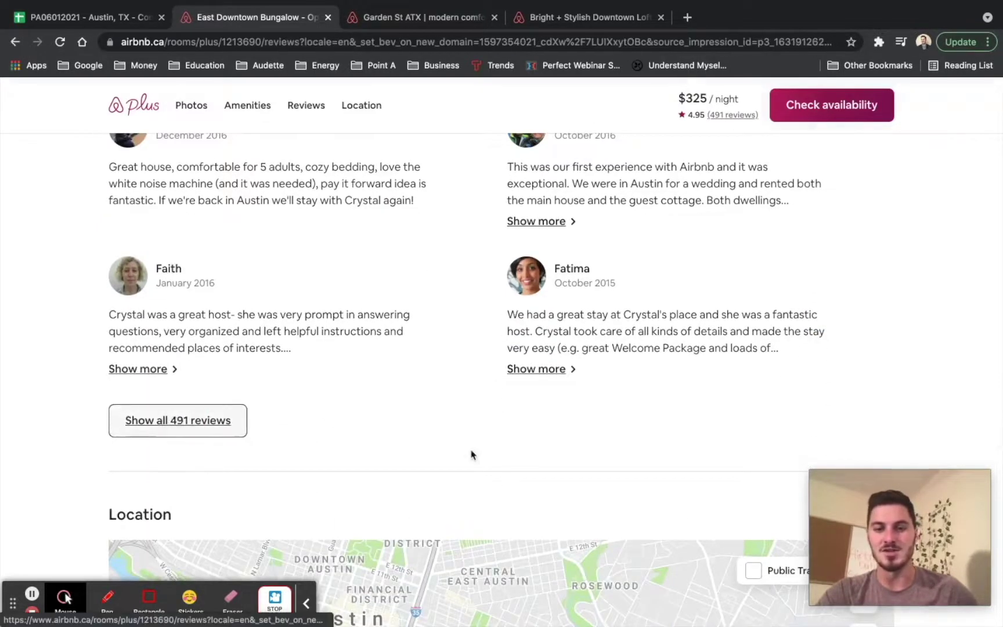
scroll(544, 293, down, 2)
scroll(544, 293, down, 14)
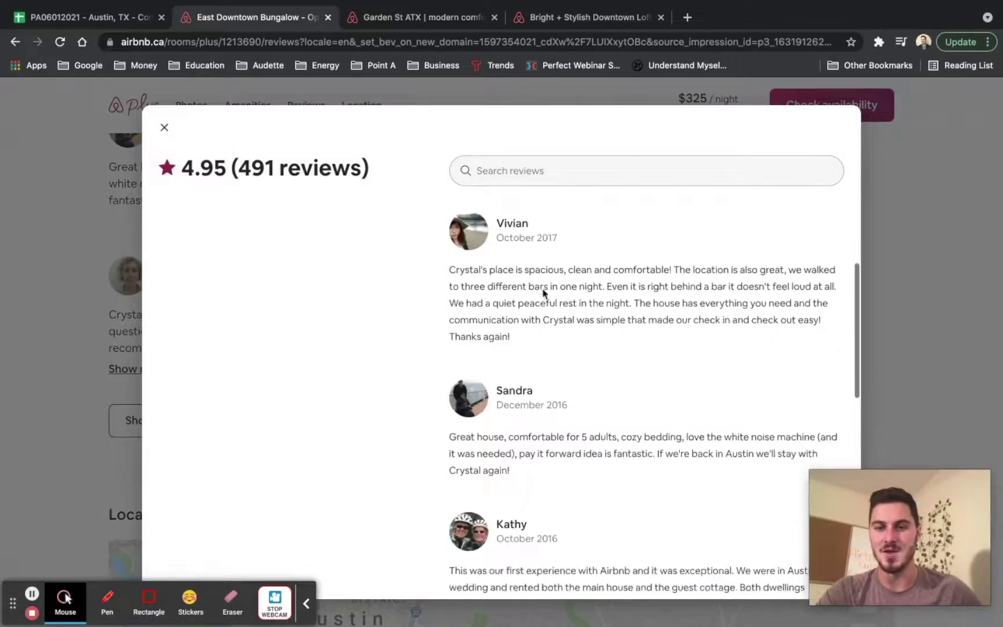
scroll(542, 289, down, 14)
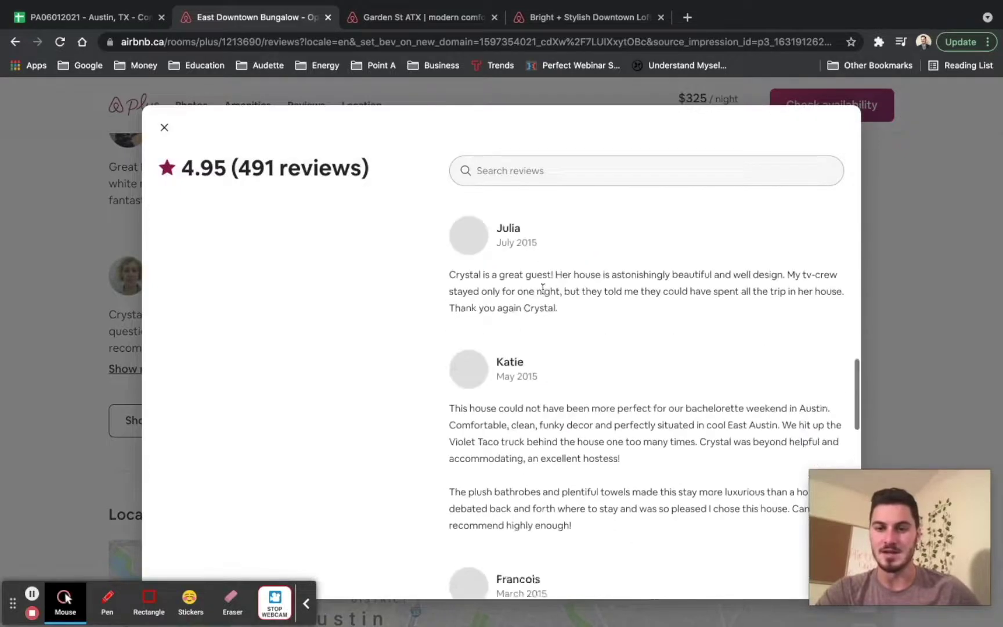
scroll(543, 289, down, 14)
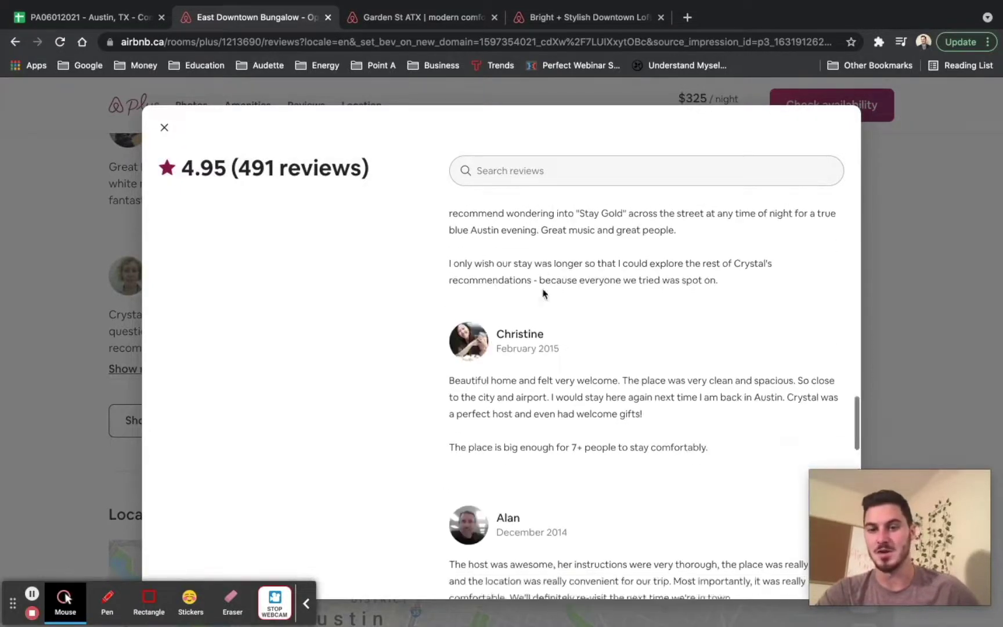
scroll(544, 293, down, 3)
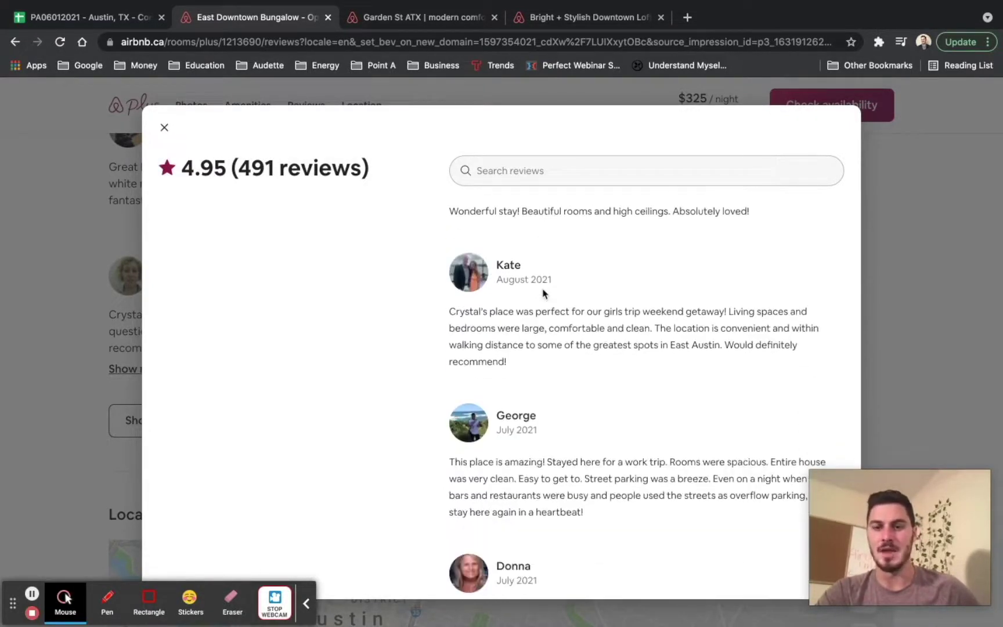
scroll(542, 293, up, 2)
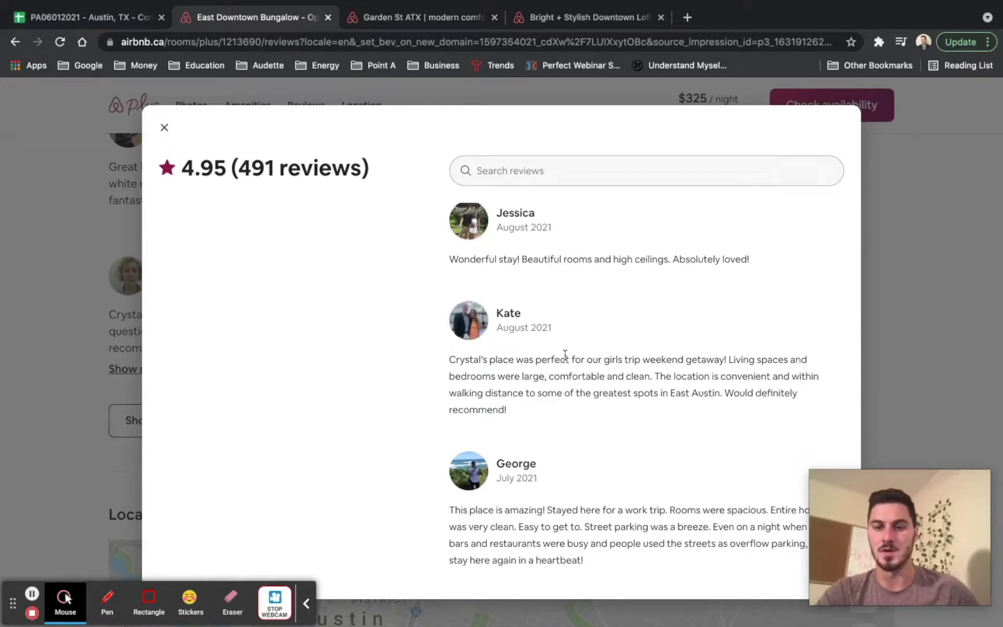
scroll(565, 354, down, 8)
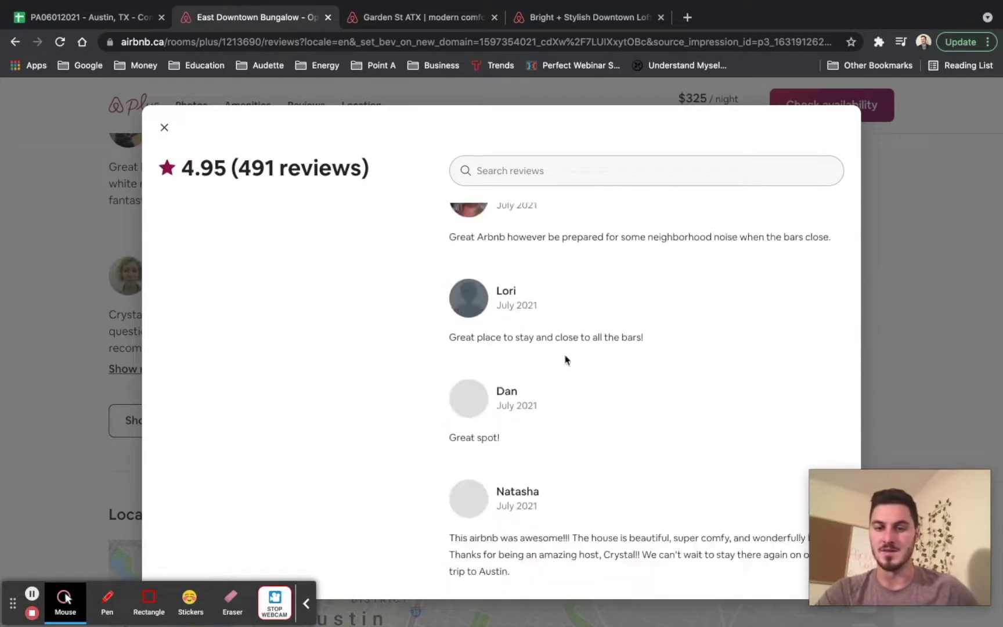
scroll(565, 359, down, 10)
click(165, 128)
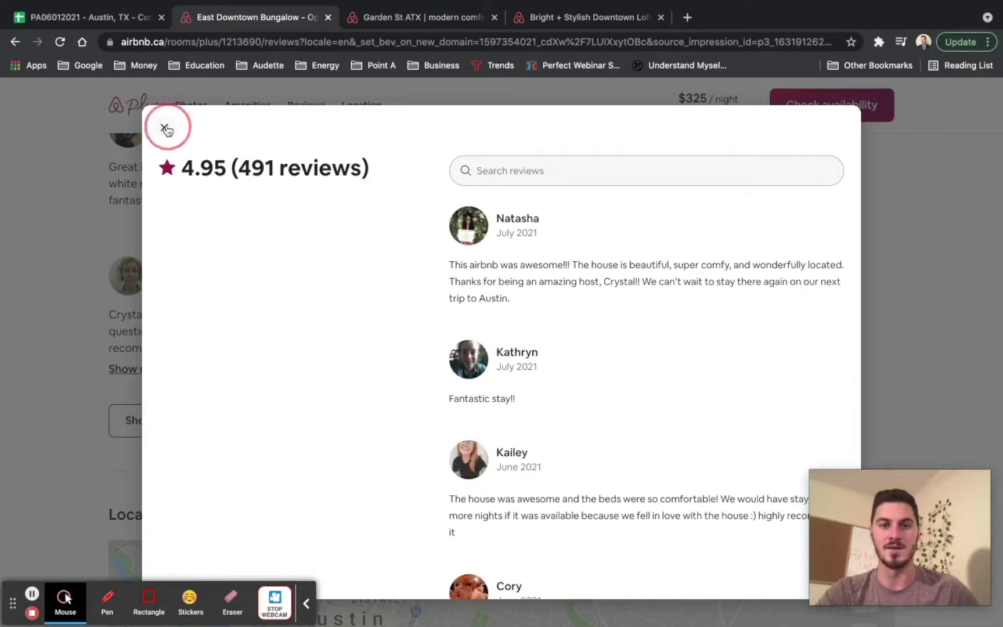
click(87, 17)
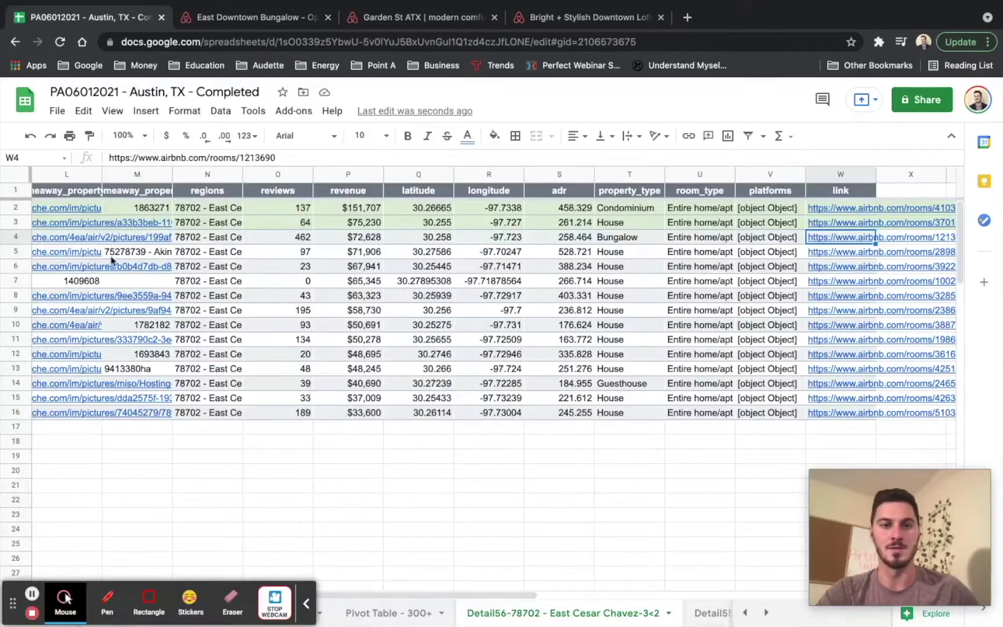
Shade row 4, the Bungalow, light green and follow row 5's Airbnb link in W5
click(11, 237)
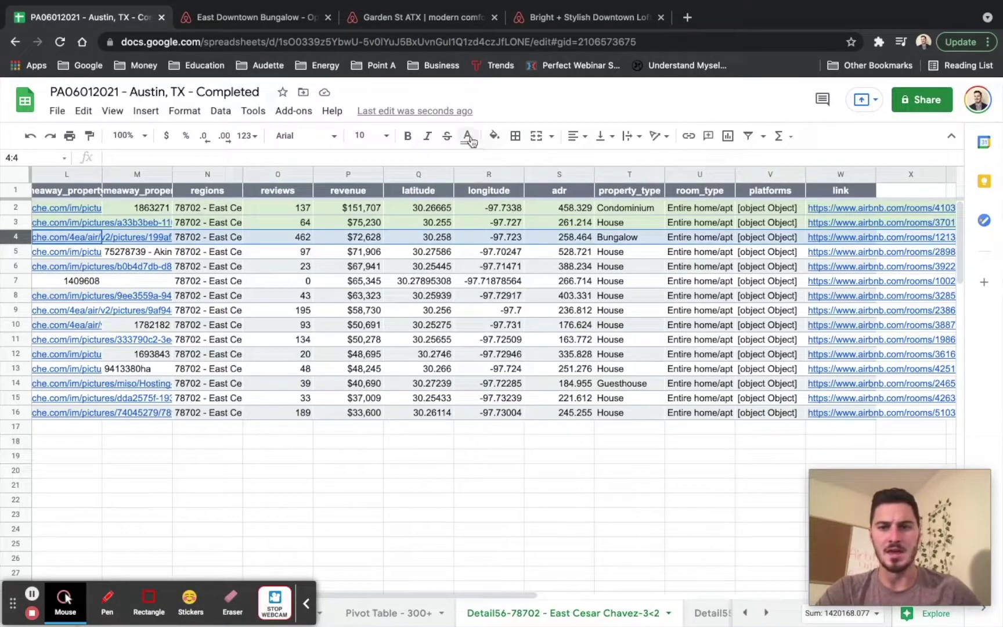
click(492, 136)
click(560, 219)
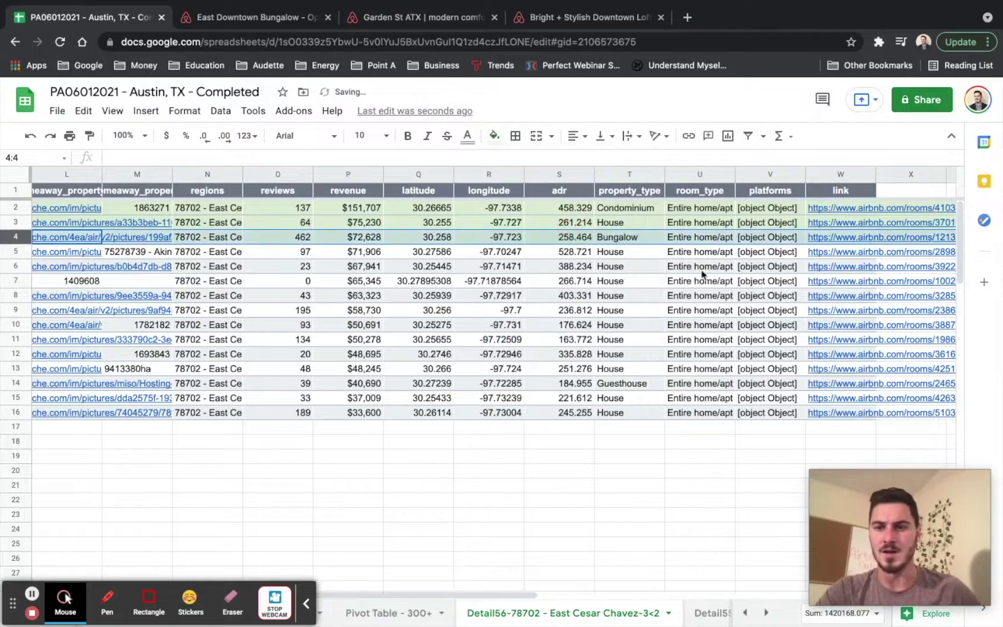
click(816, 254)
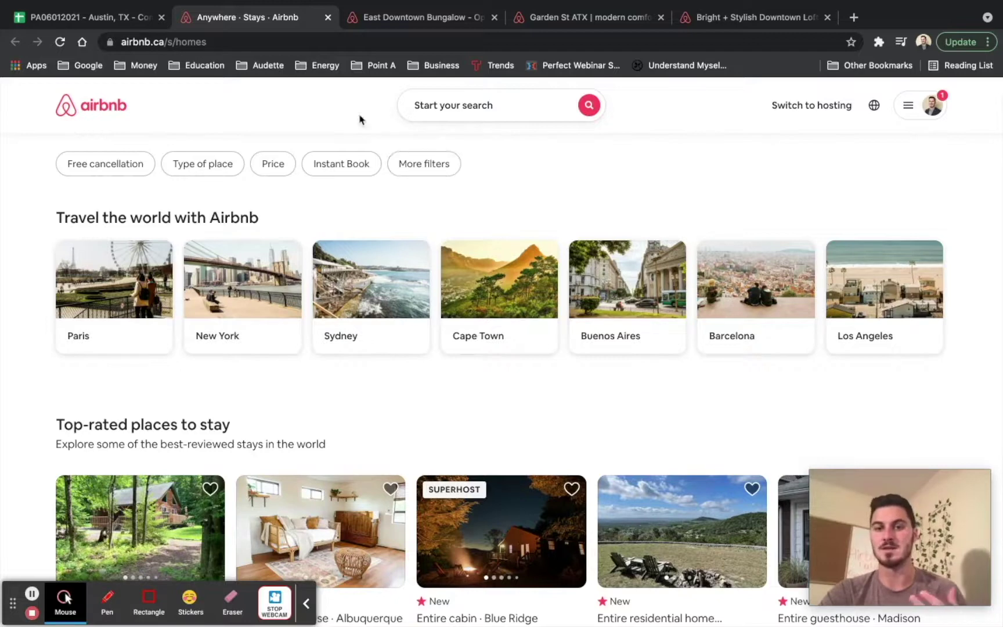
Close the 'Anywhere · Stays' tab and shade row 5 light pink as bad data
click(328, 18)
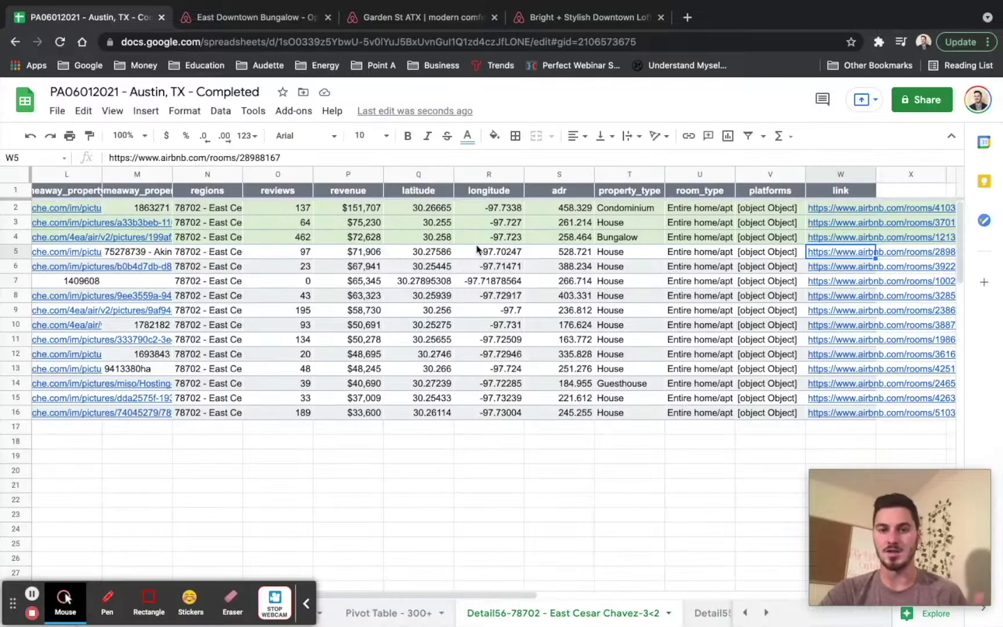
click(7, 250)
click(491, 136)
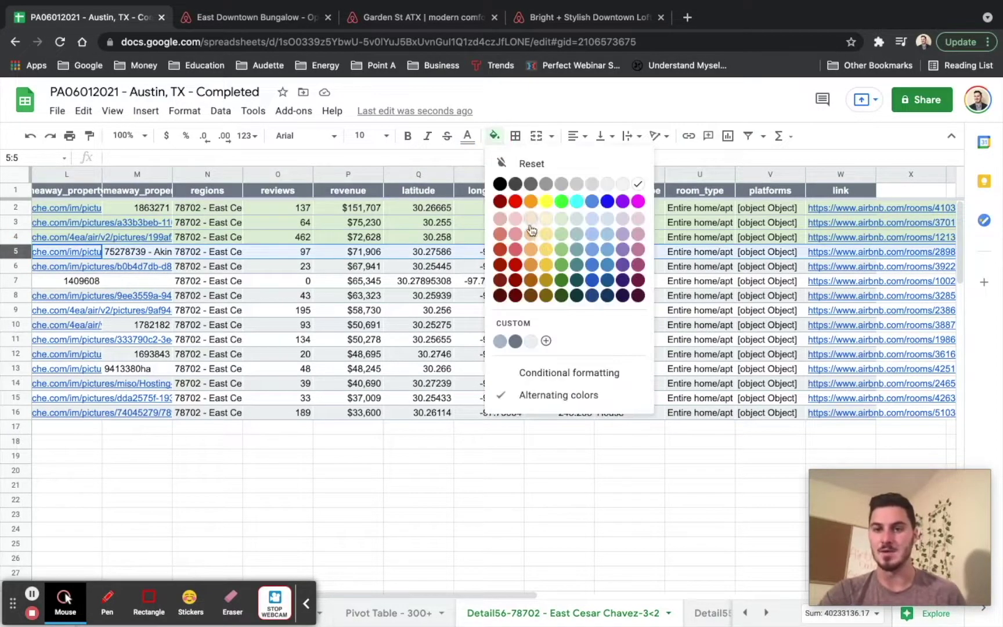
click(515, 219)
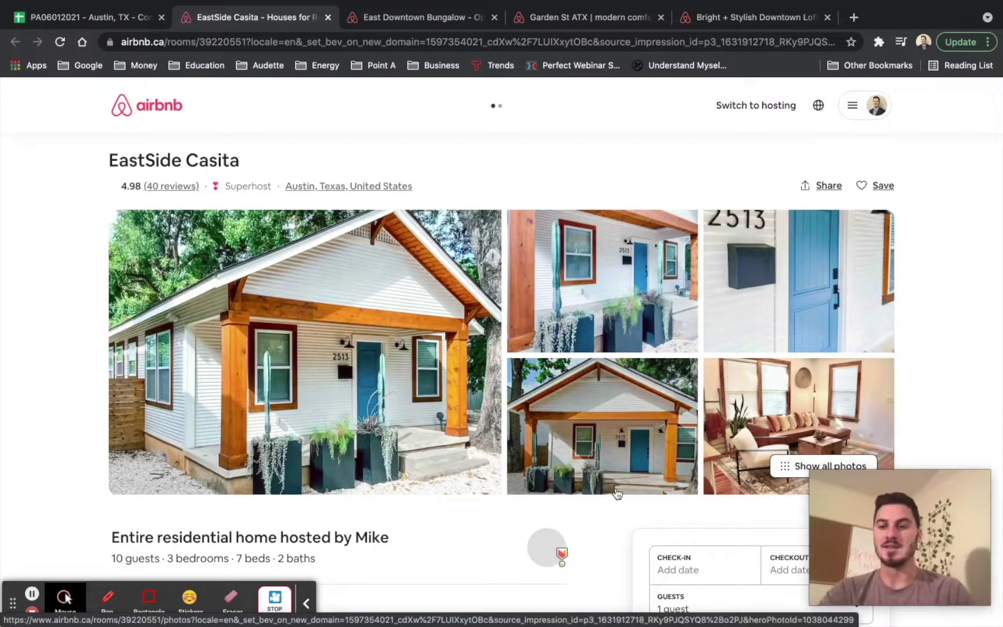
scroll(616, 494, down, 1)
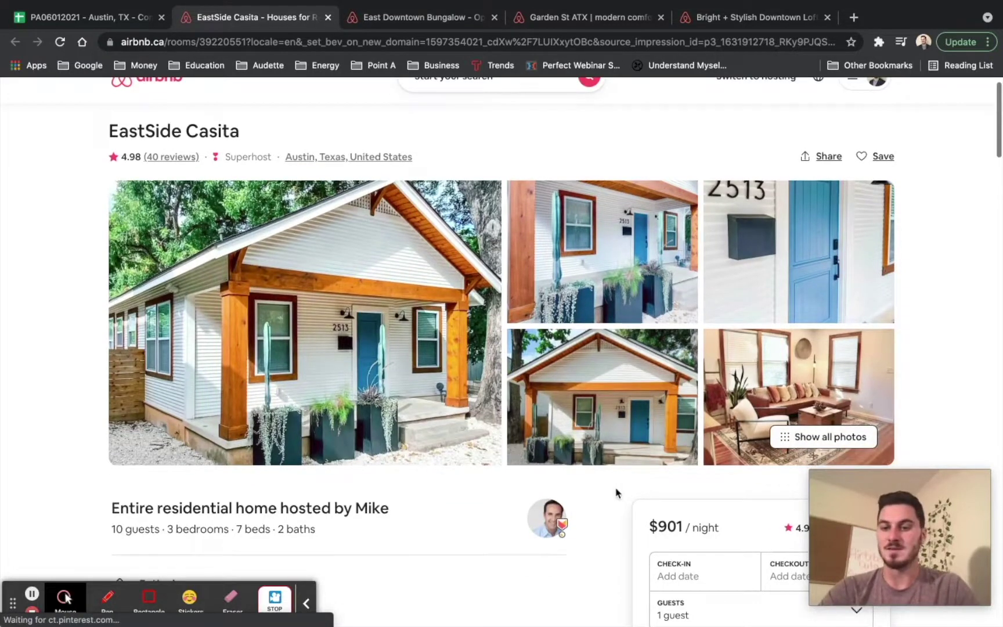
scroll(617, 493, down, 5)
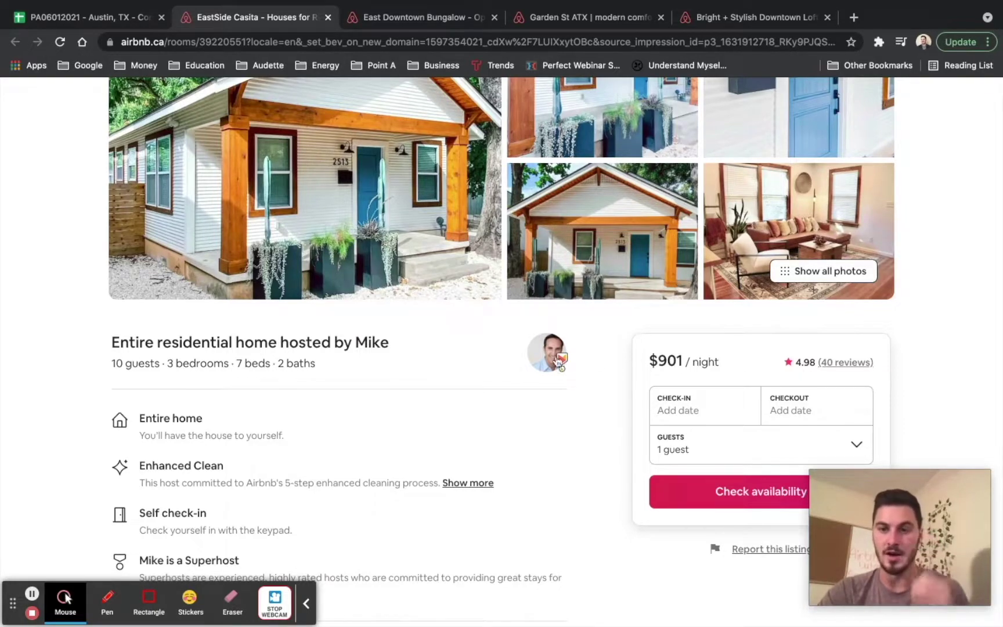
scroll(564, 381, up, 3)
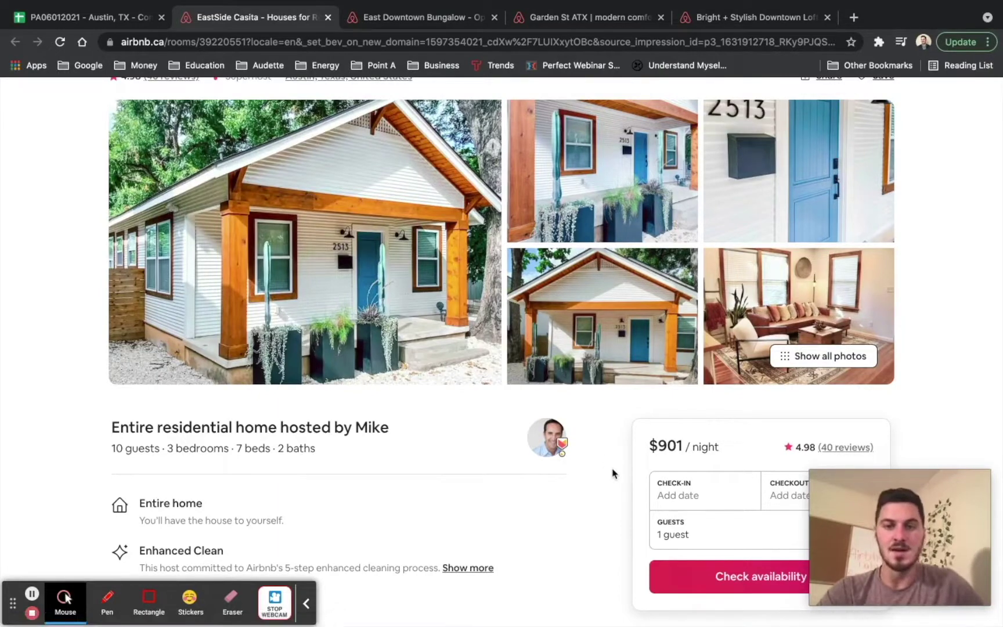
scroll(612, 473, down, 3)
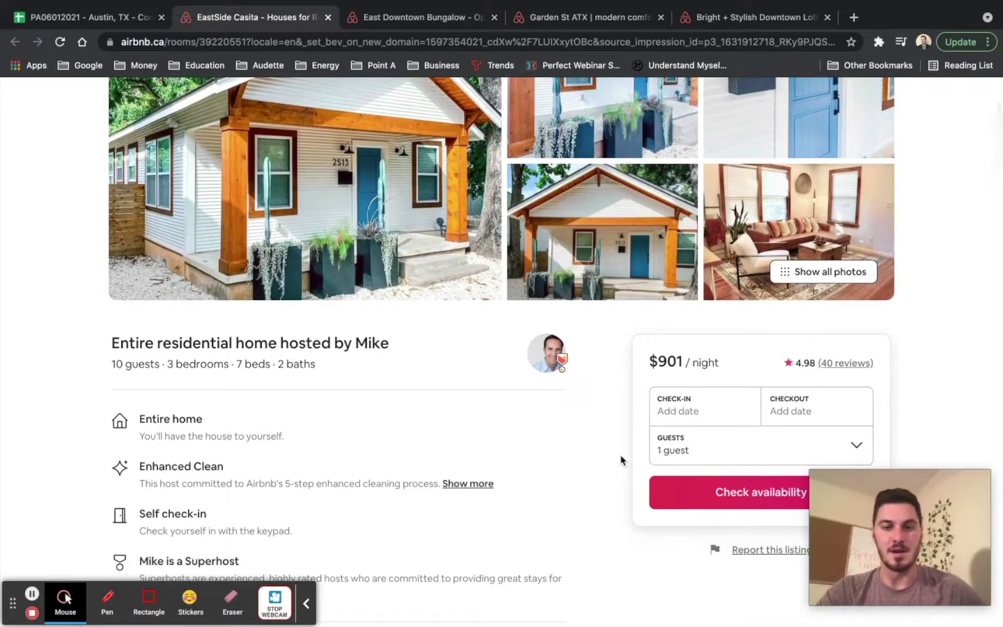
scroll(629, 456, up, 2)
scroll(641, 418, down, 4)
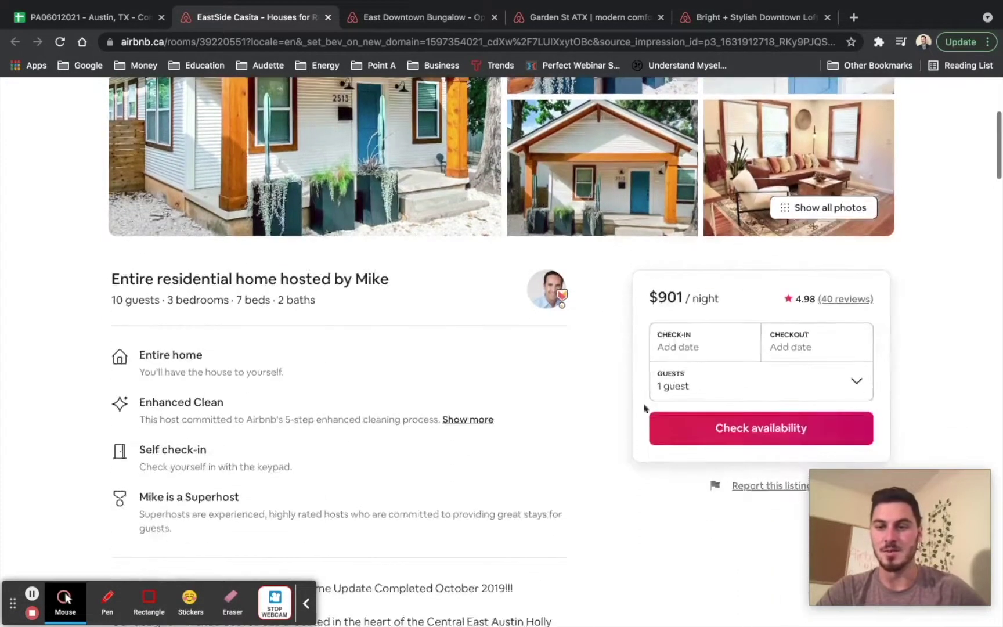
scroll(643, 418, down, 20)
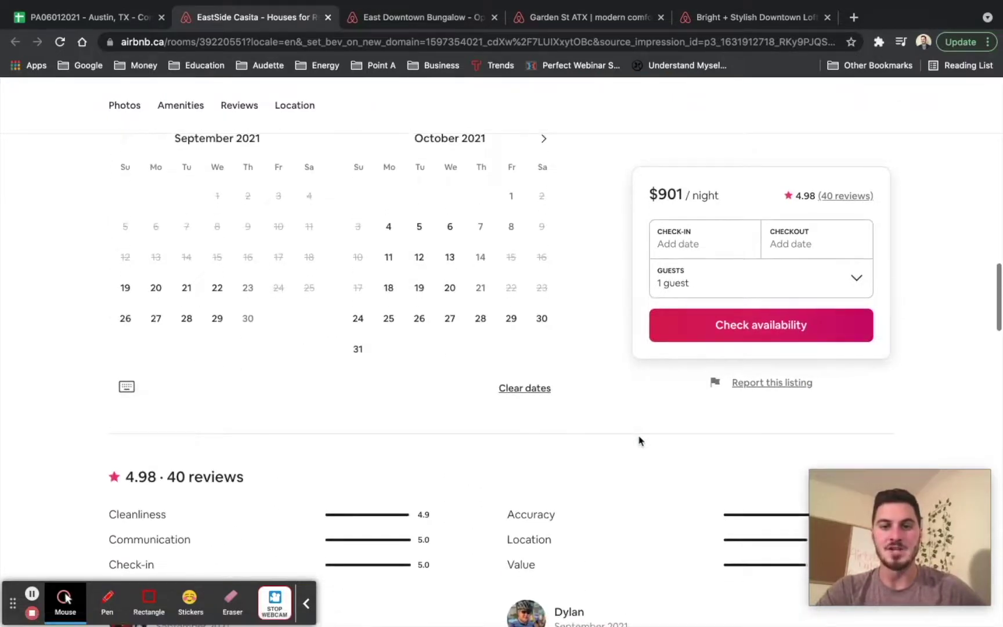
scroll(638, 441, down, 10)
scroll(569, 325, down, 6)
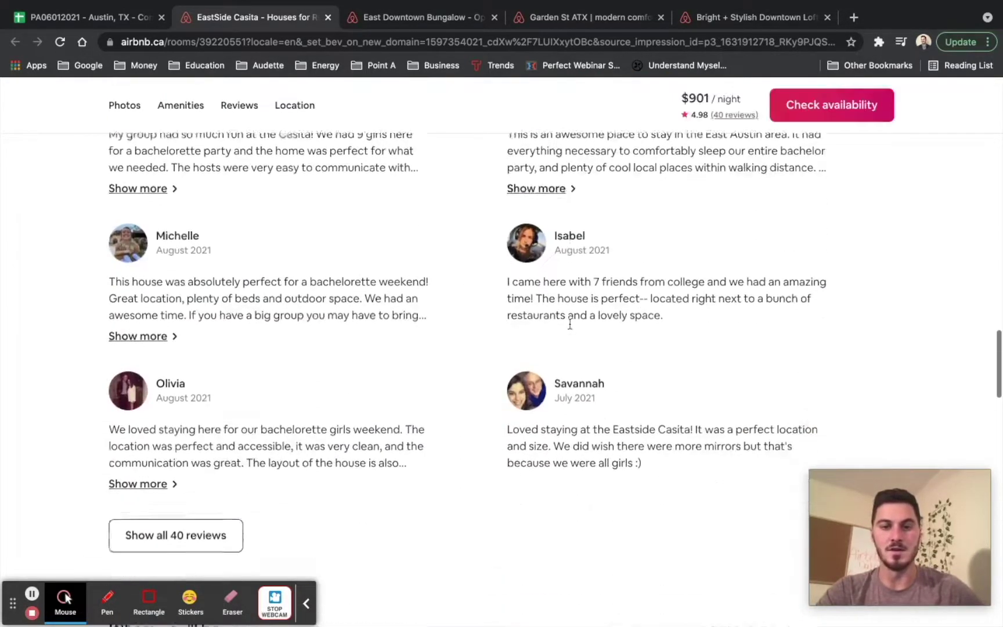
scroll(569, 325, down, 3)
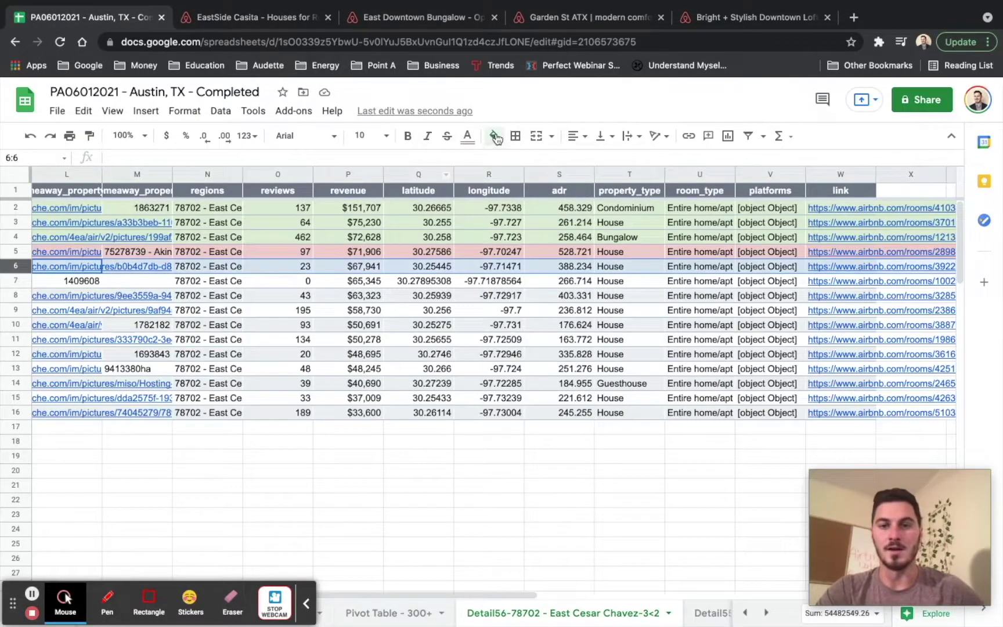
Shade row 6 light green as real and row 7 light pink as bad data
click(495, 136)
click(559, 220)
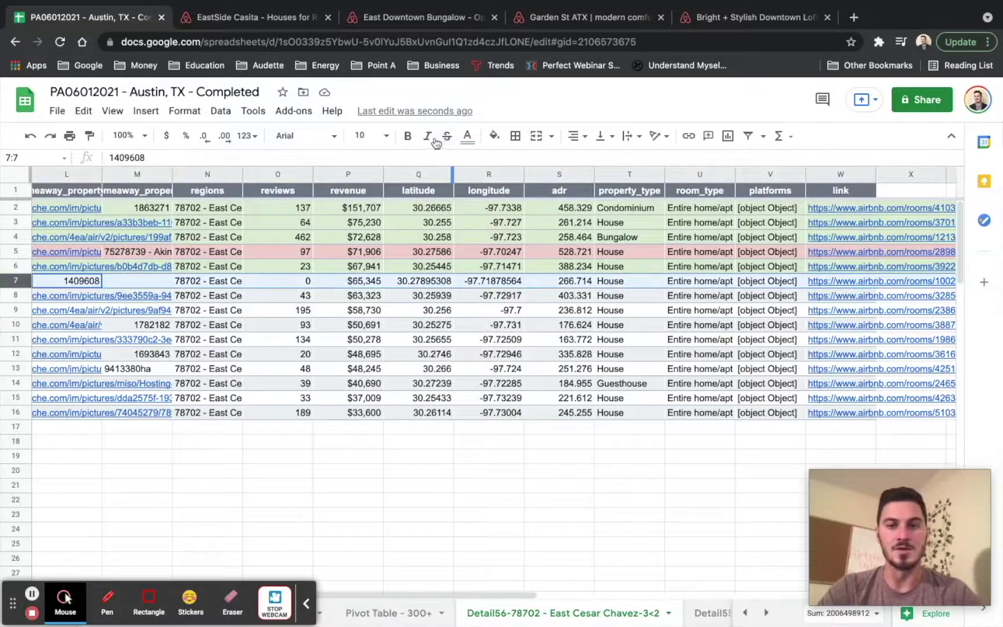
click(495, 135)
click(513, 216)
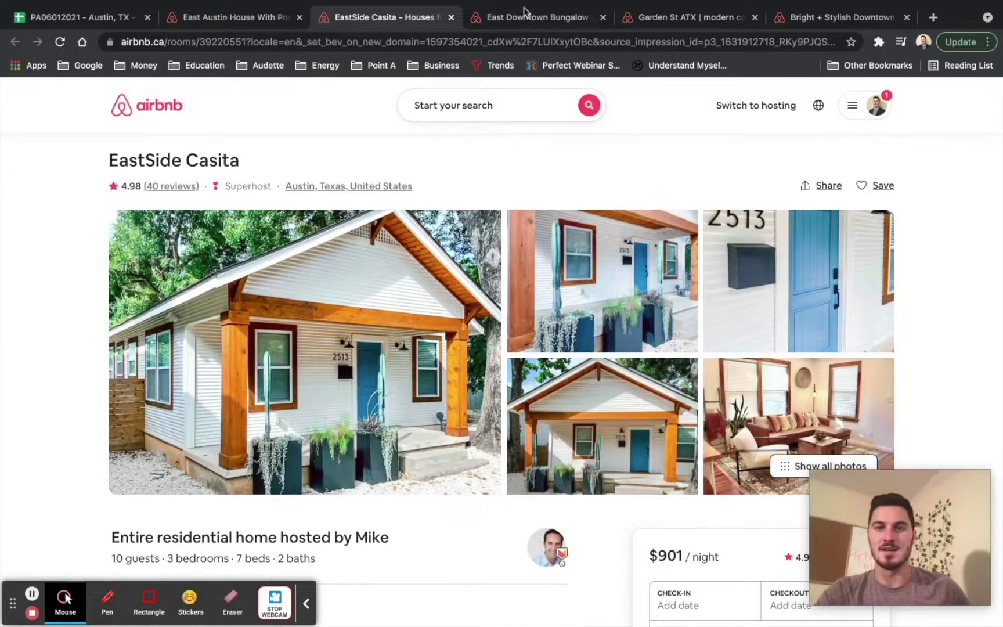
Check the East Austin House With Pool listing's 4.23 rating
click(505, 17)
scroll(410, 337, up, 10)
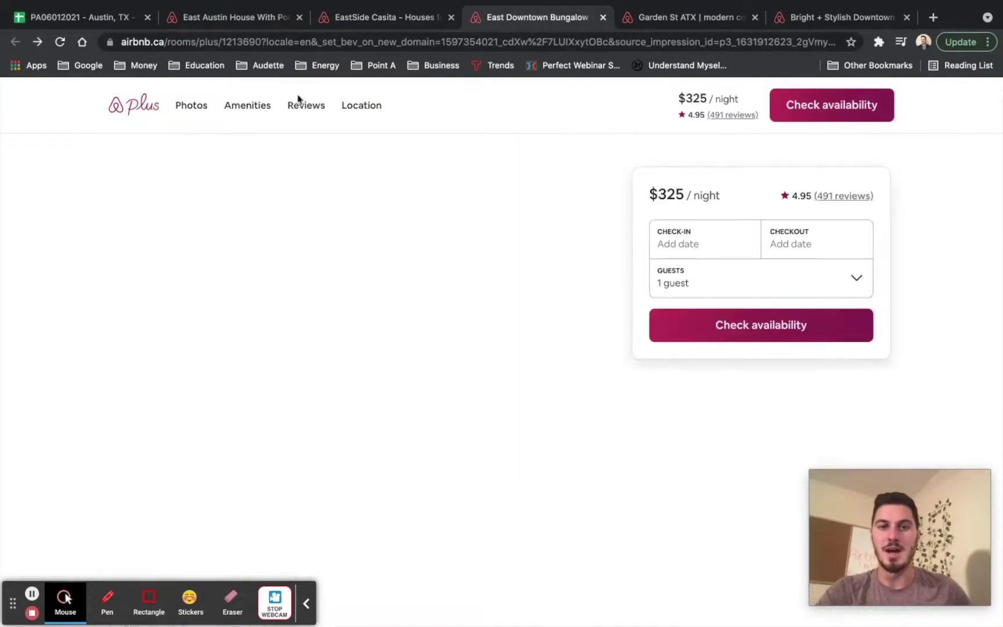
click(232, 17)
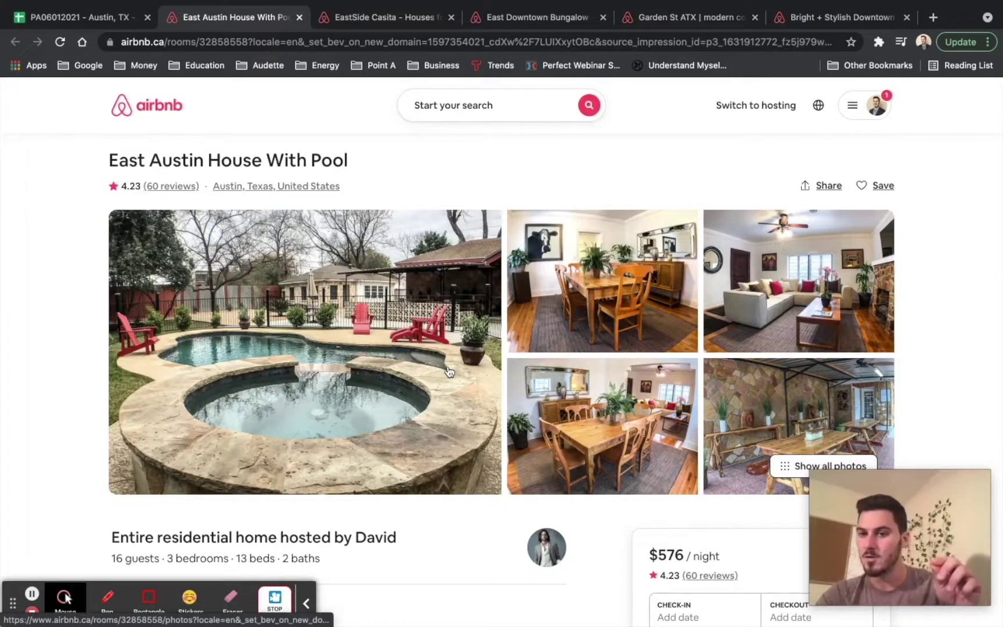
scroll(463, 370, down, 2)
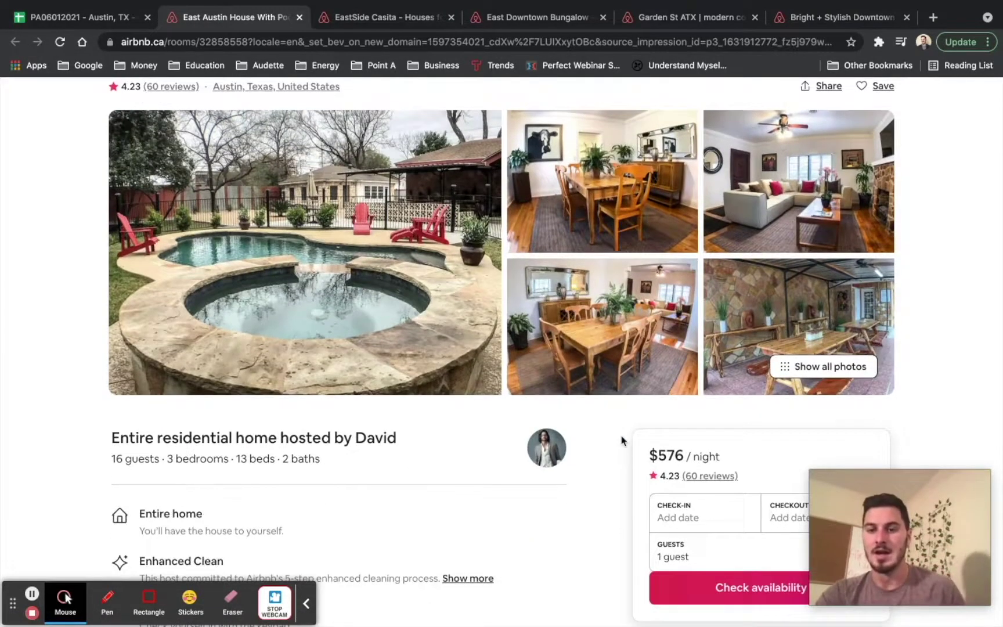
scroll(624, 436, down, 2)
double_click(663, 386)
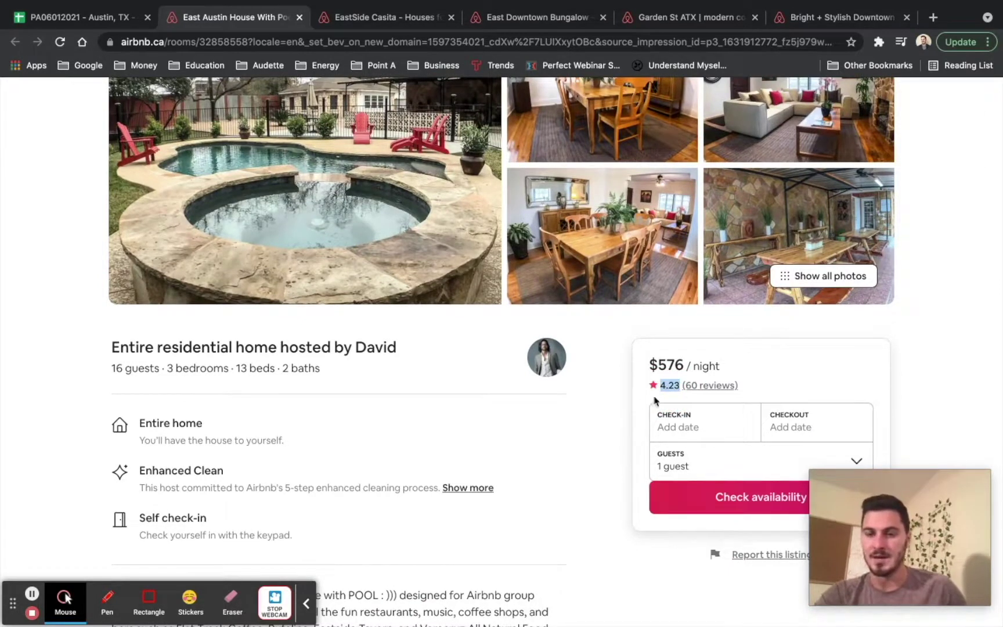
scroll(580, 430, up, 1)
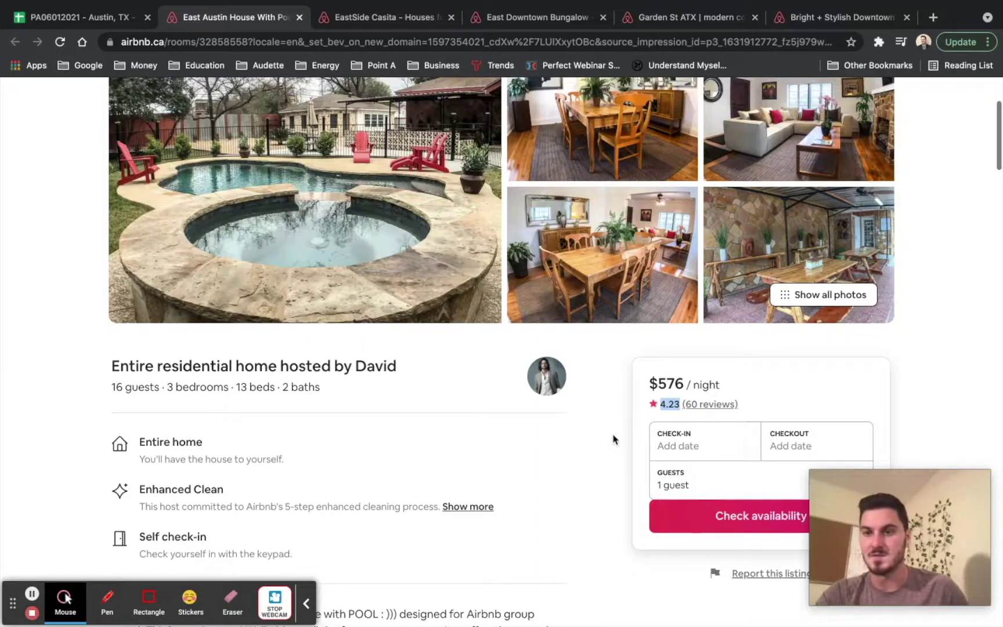
scroll(617, 448, up, 2)
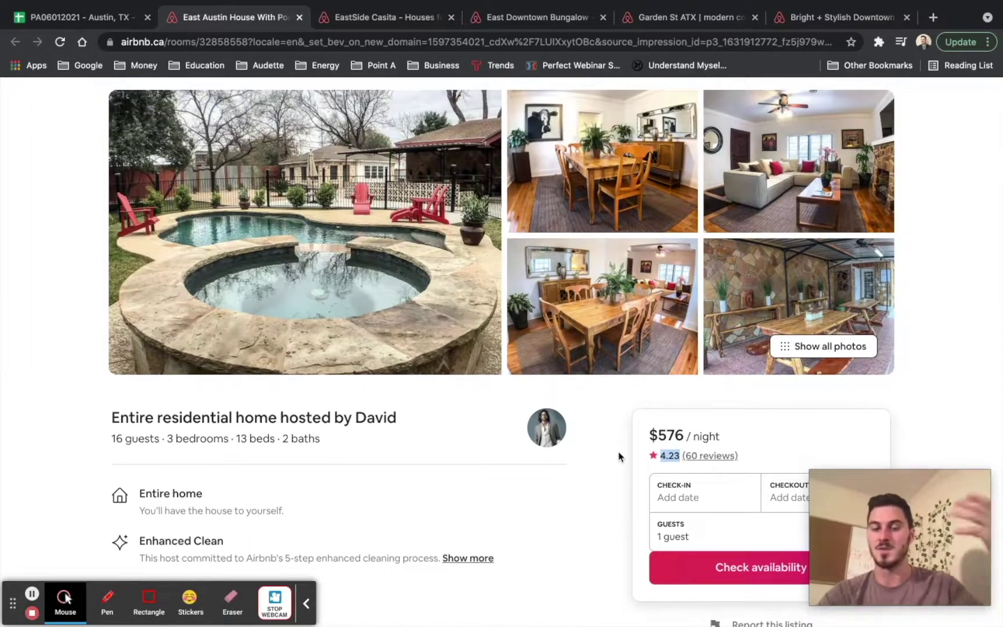
Verify the listing's 16-guest capacity and read through its reviews
scroll(464, 453, down, 2)
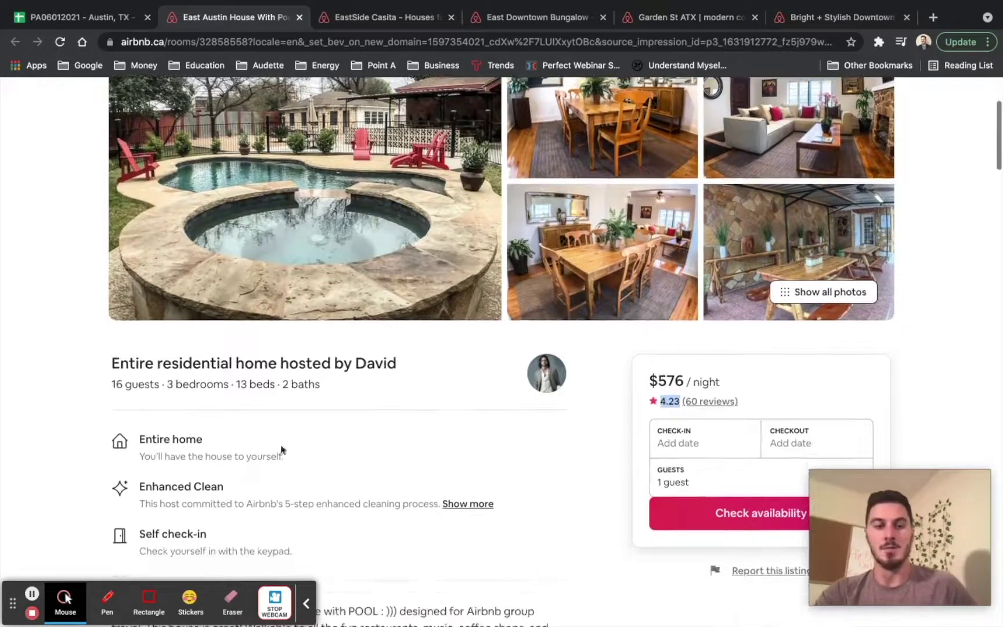
drag(110, 378, 159, 383)
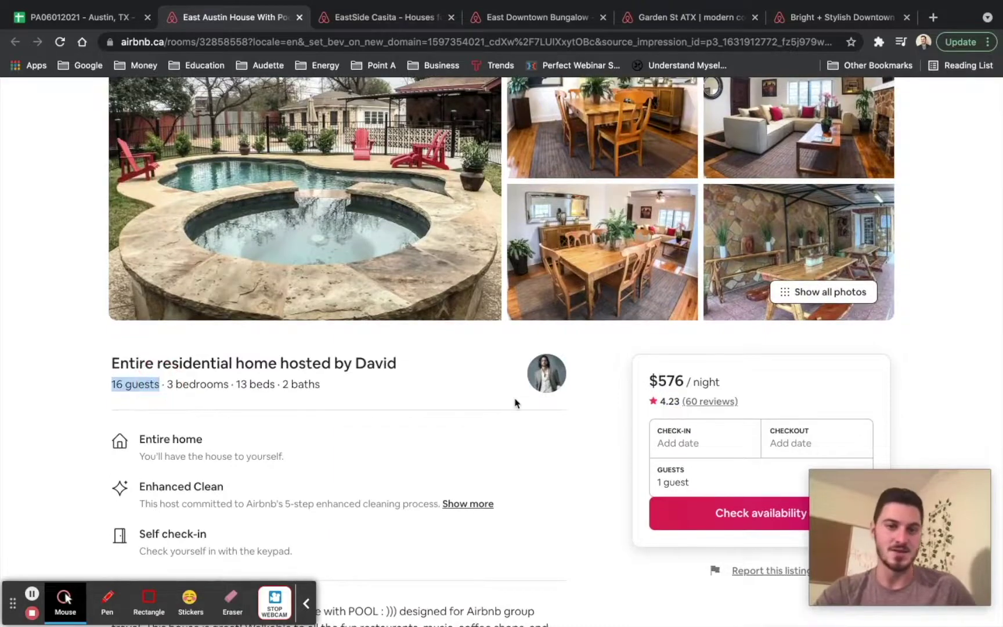
scroll(515, 403, down, 2)
scroll(611, 427, down, 1)
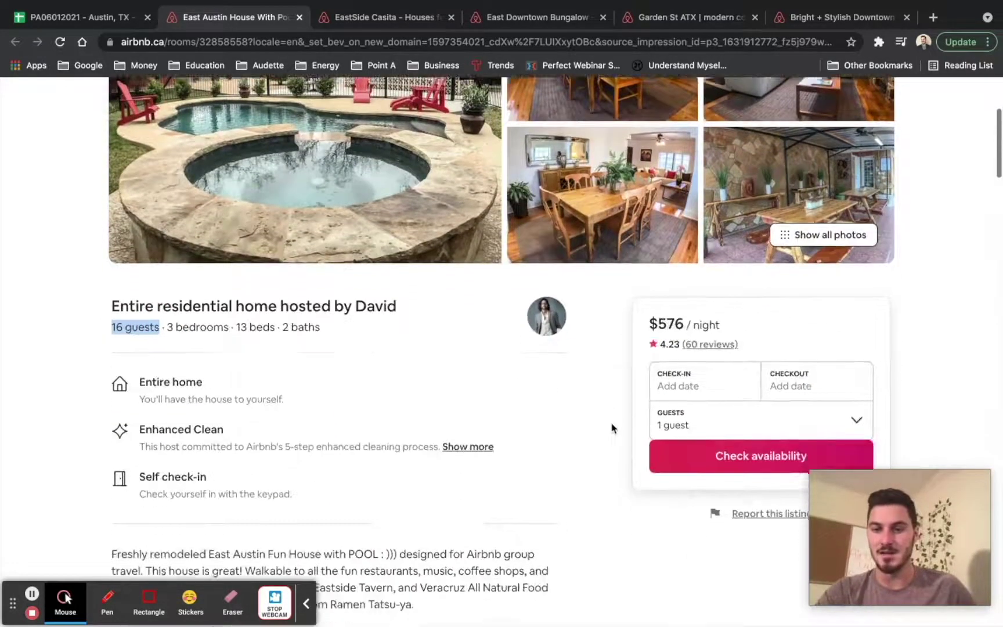
scroll(611, 427, down, 2)
scroll(611, 427, down, 20)
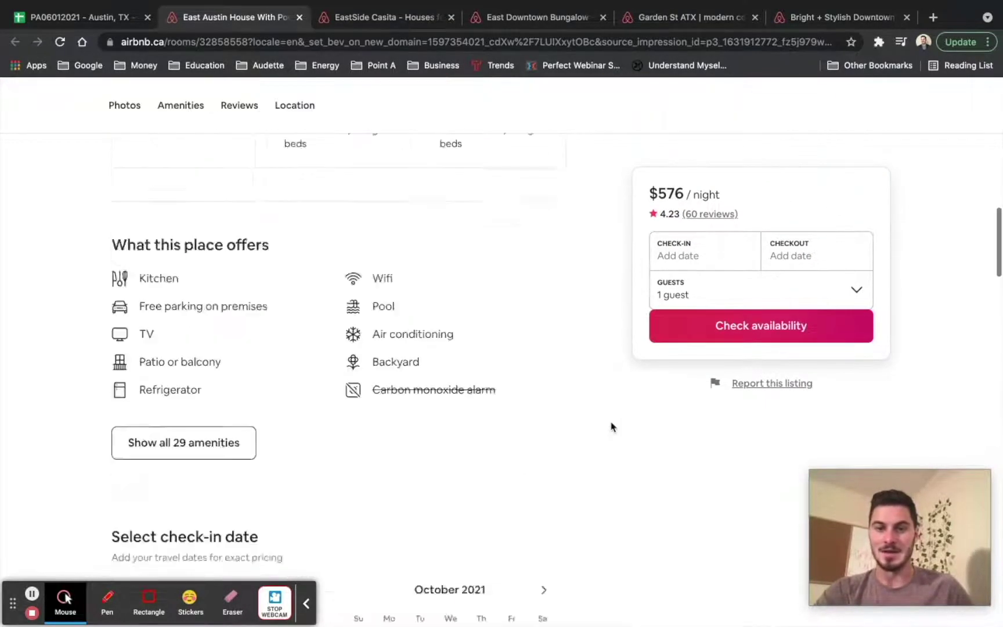
scroll(611, 427, down, 12)
scroll(593, 456, down, 16)
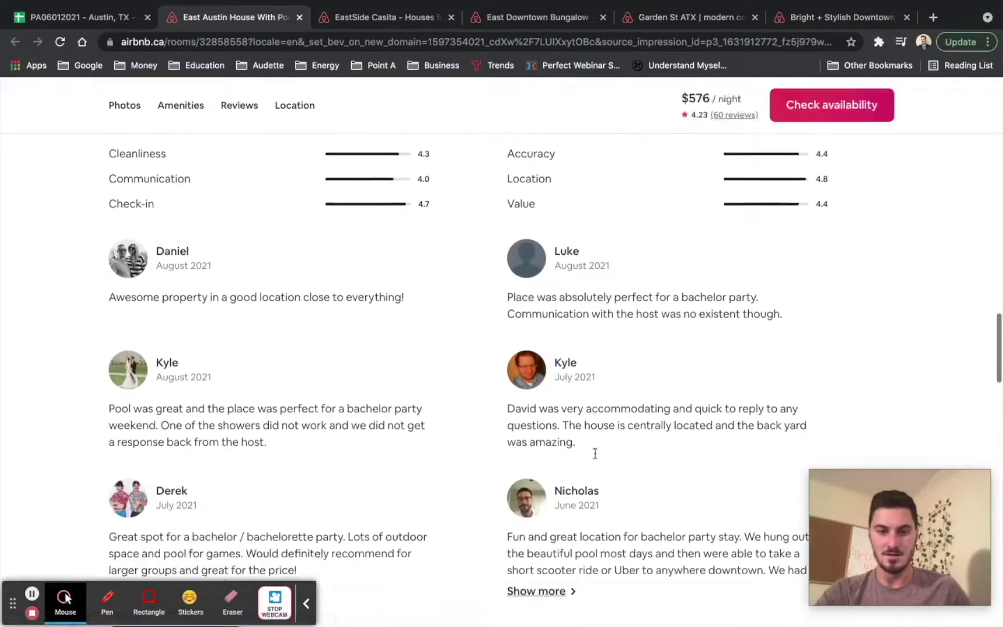
scroll(253, 281, down, 2)
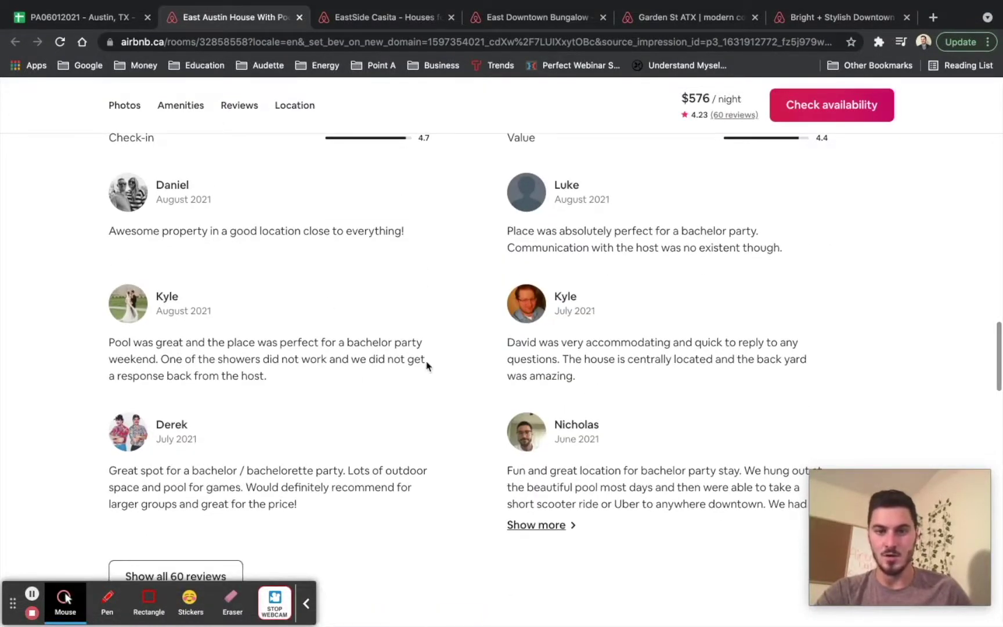
scroll(427, 365, down, 3)
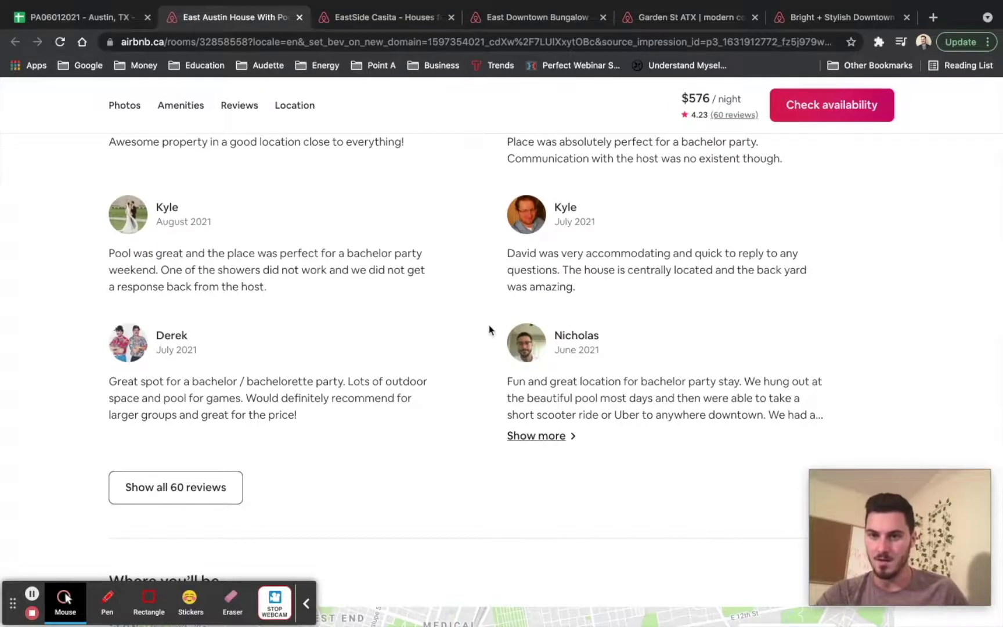
scroll(488, 330, up, 6)
scroll(489, 330, down, 2)
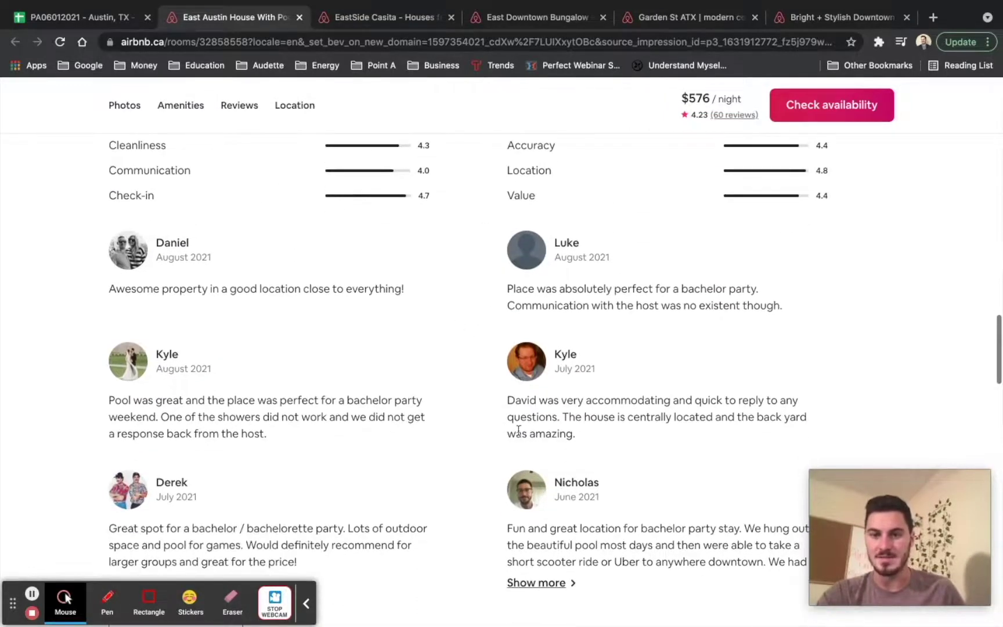
scroll(519, 430, down, 6)
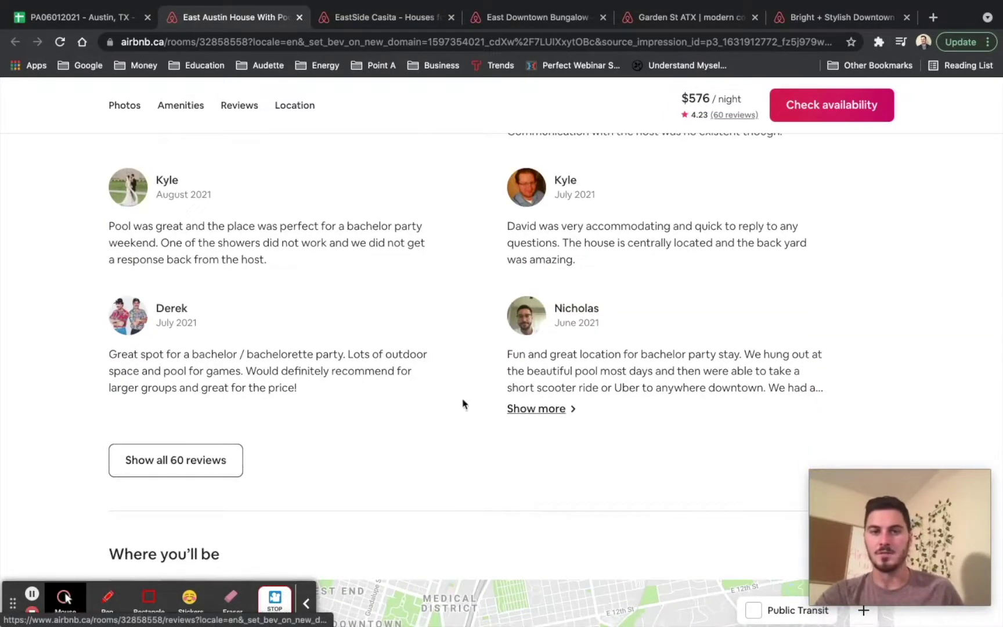
scroll(464, 403, up, 7)
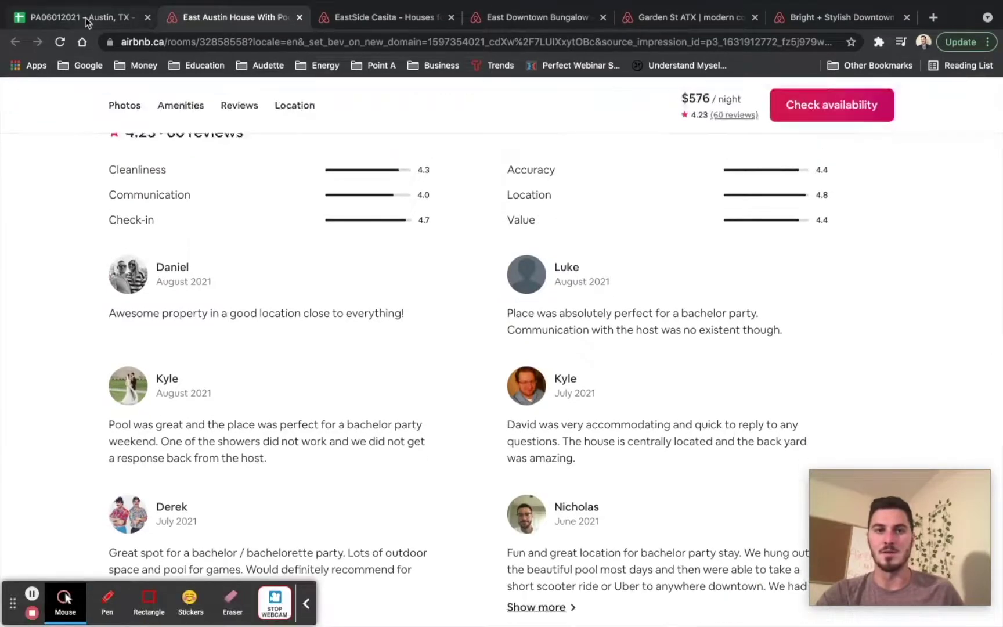
Select row 8 in the comps sheet and bring up its fill colour palette
click(87, 22)
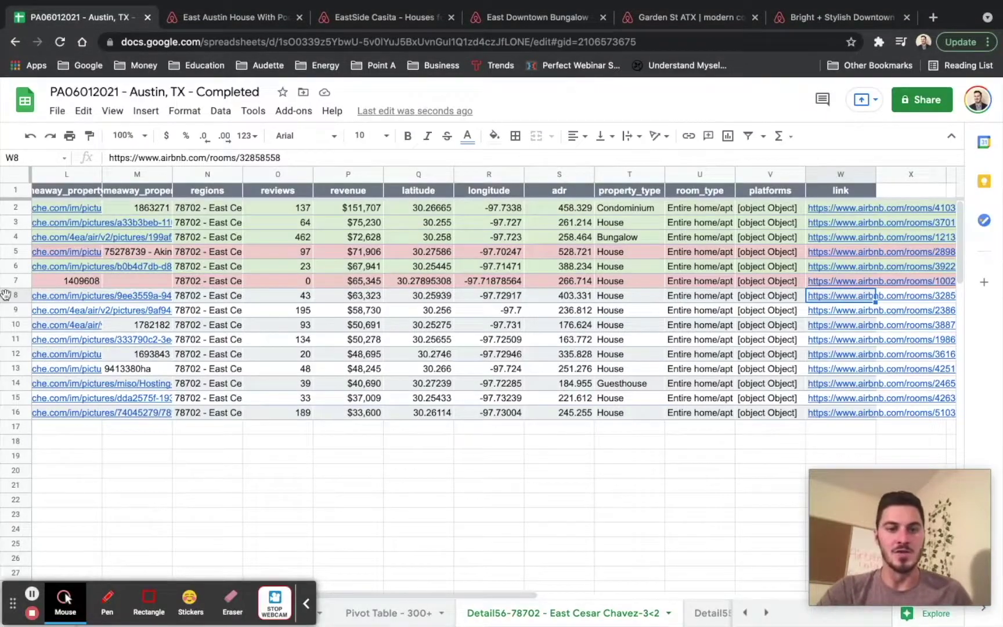
click(8, 295)
click(494, 136)
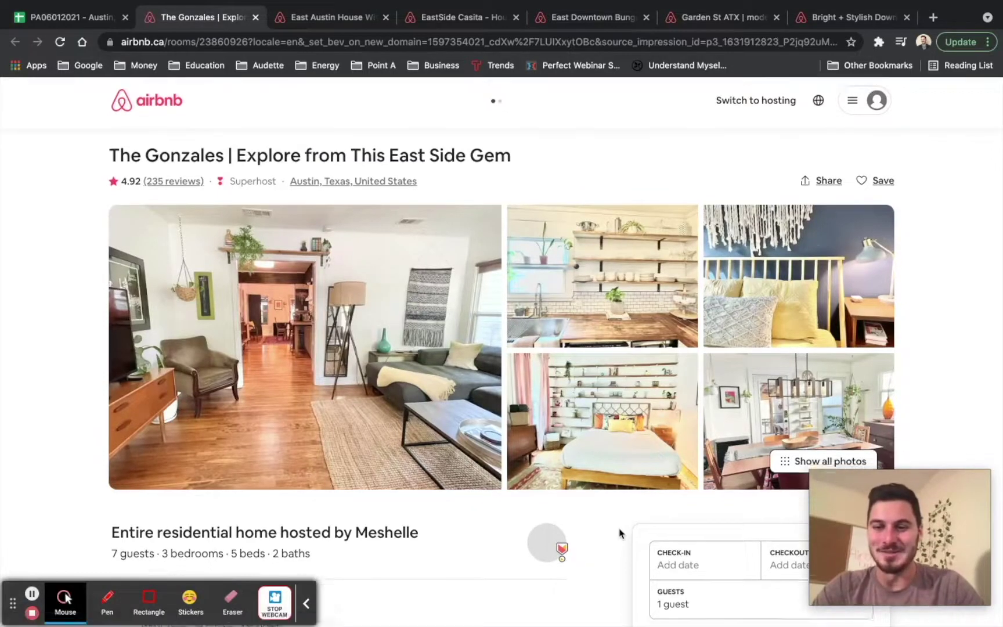
Check The Gonzales listing's 7-guest capacity
scroll(620, 533, down, 1)
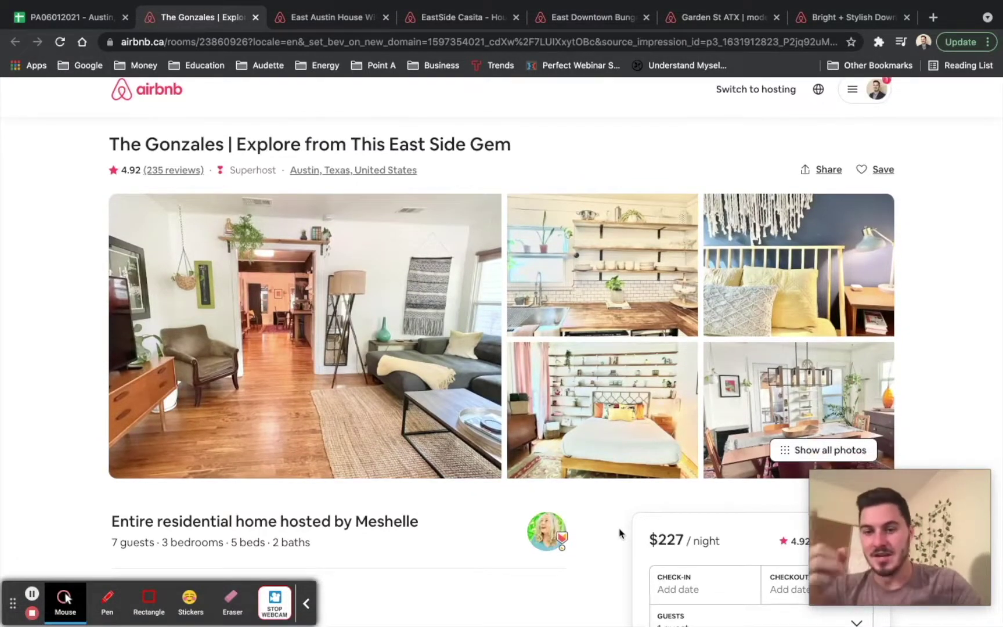
scroll(619, 533, down, 1)
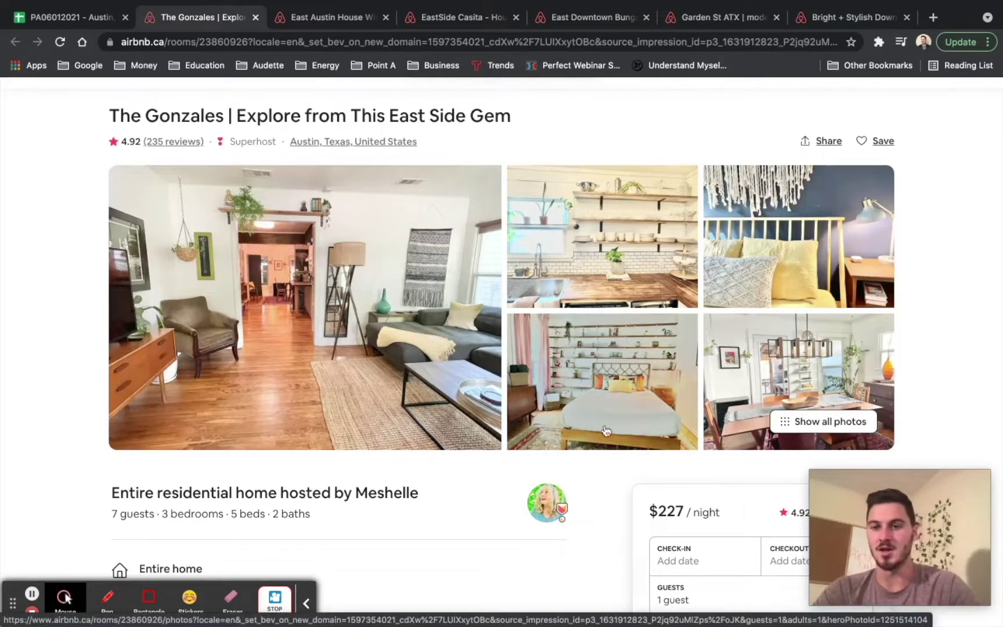
scroll(591, 483, down, 5)
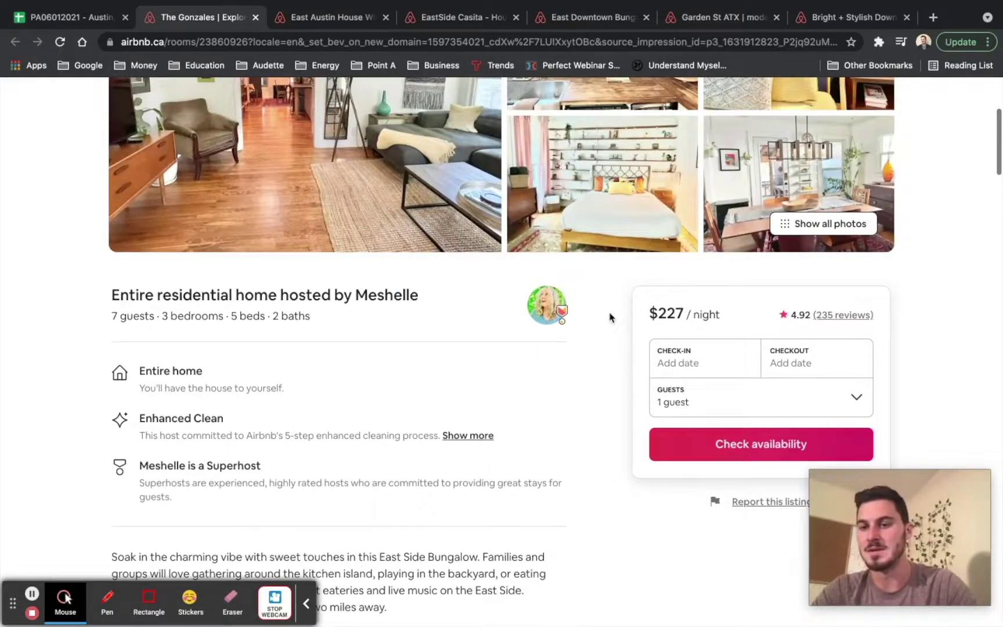
scroll(610, 317, up, 6)
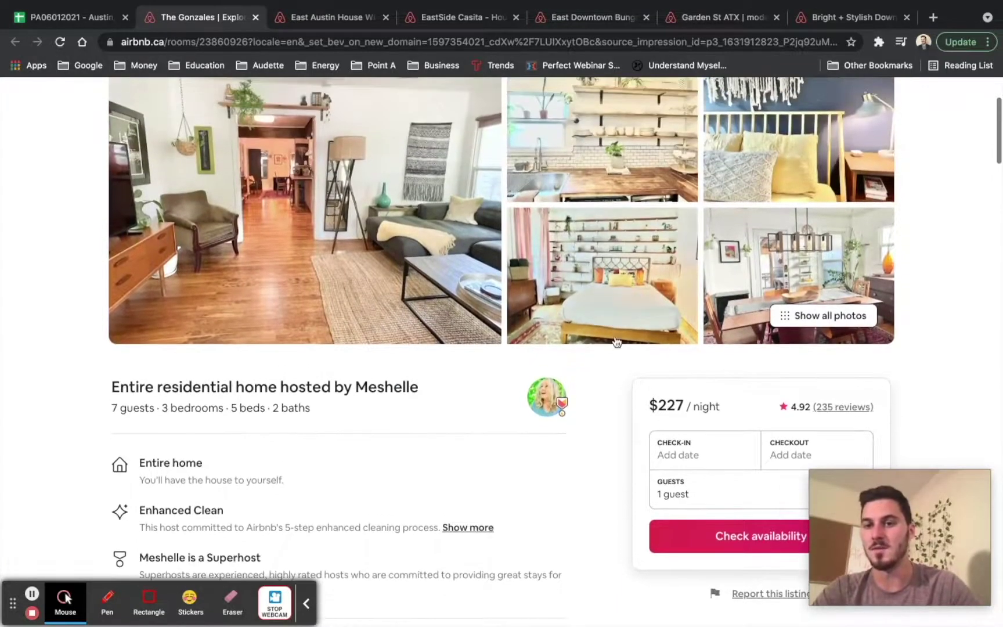
scroll(618, 368, down, 3)
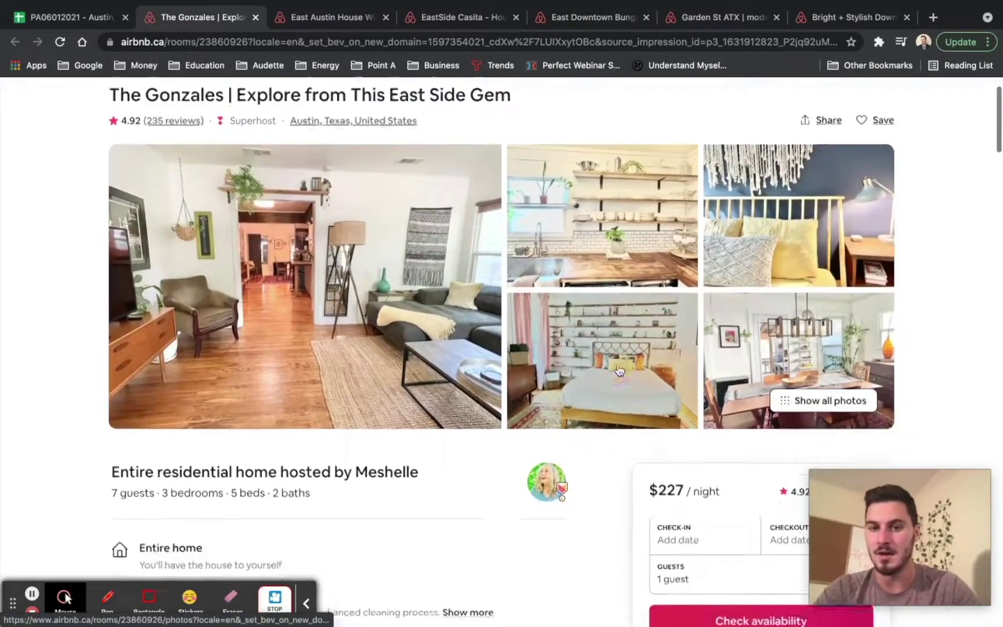
scroll(619, 369, down, 1)
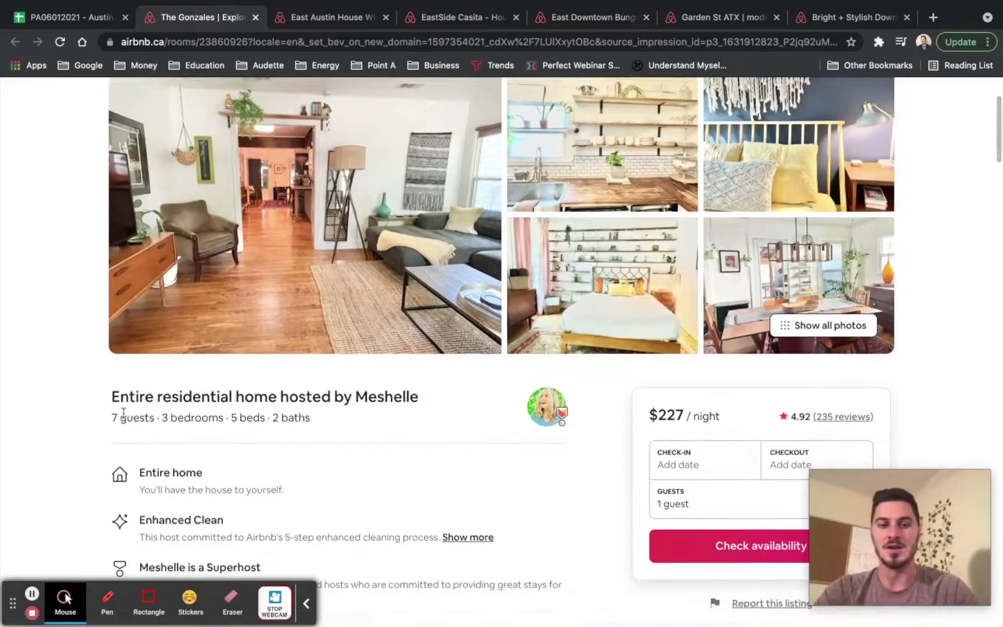
drag(109, 418, 145, 416)
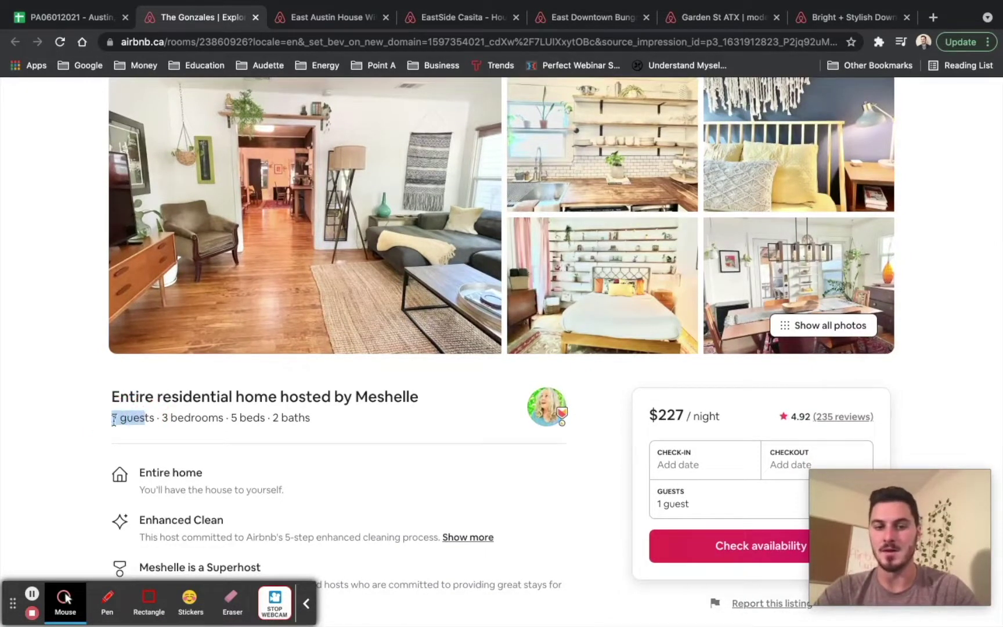
click(149, 424)
Confirm its 4.92 rating, skim the reviews, and return to the comps sheet
scroll(587, 446, down, 3)
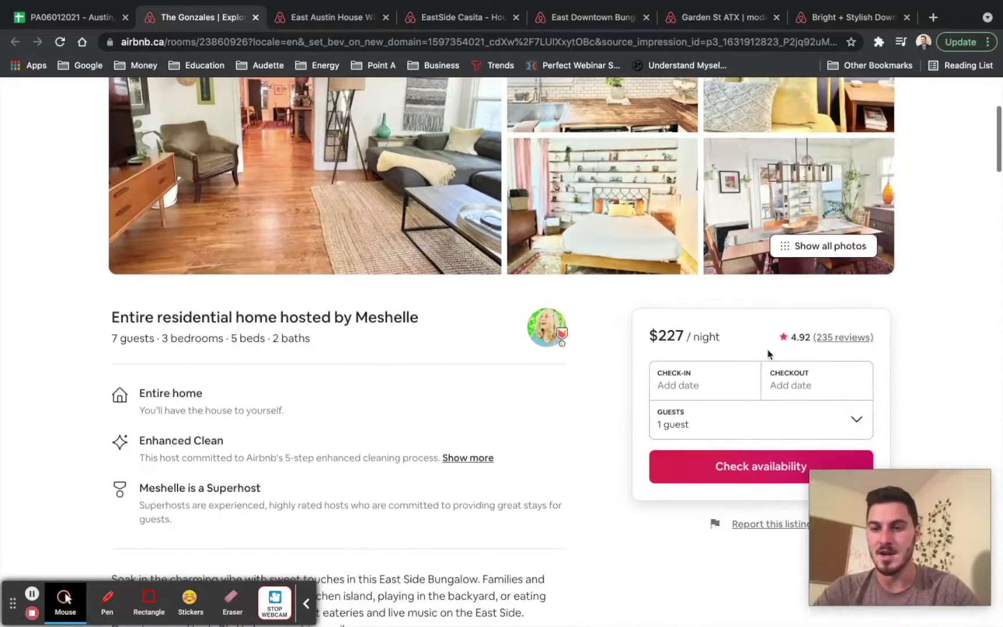
drag(797, 337, 803, 338)
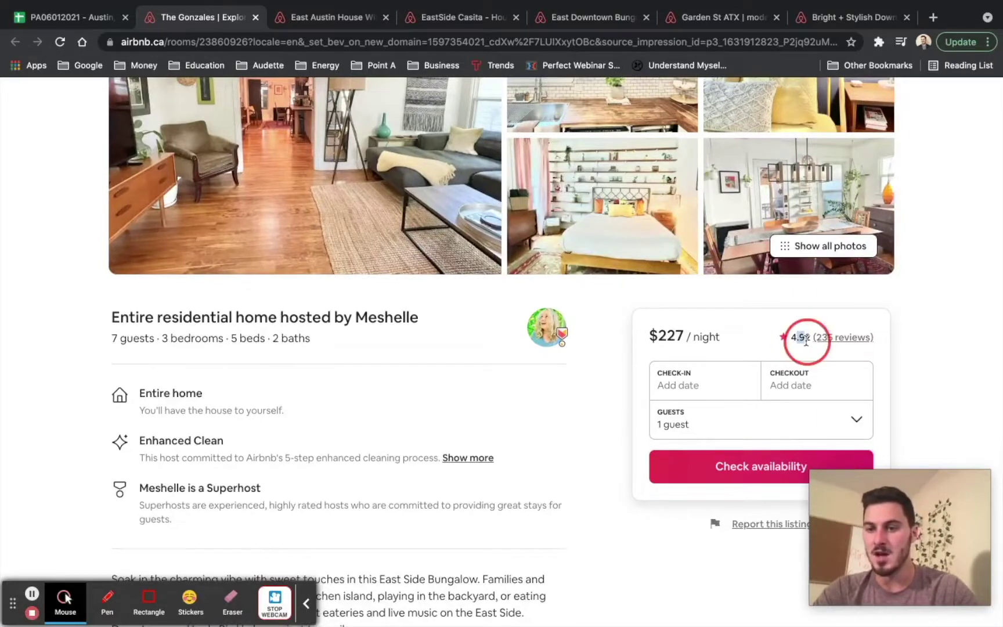
scroll(665, 410, down, 15)
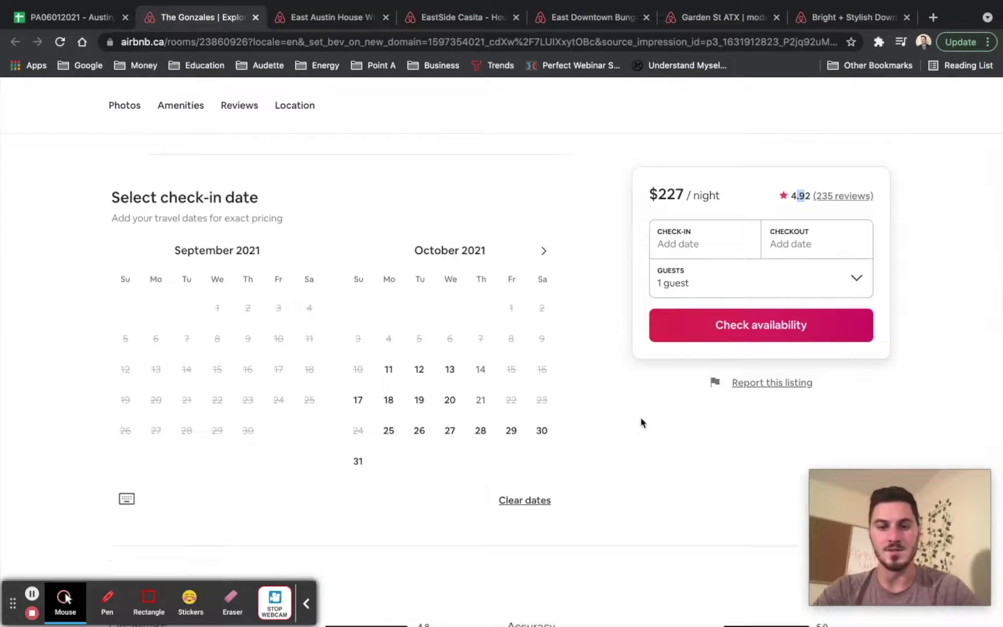
scroll(644, 421, down, 10)
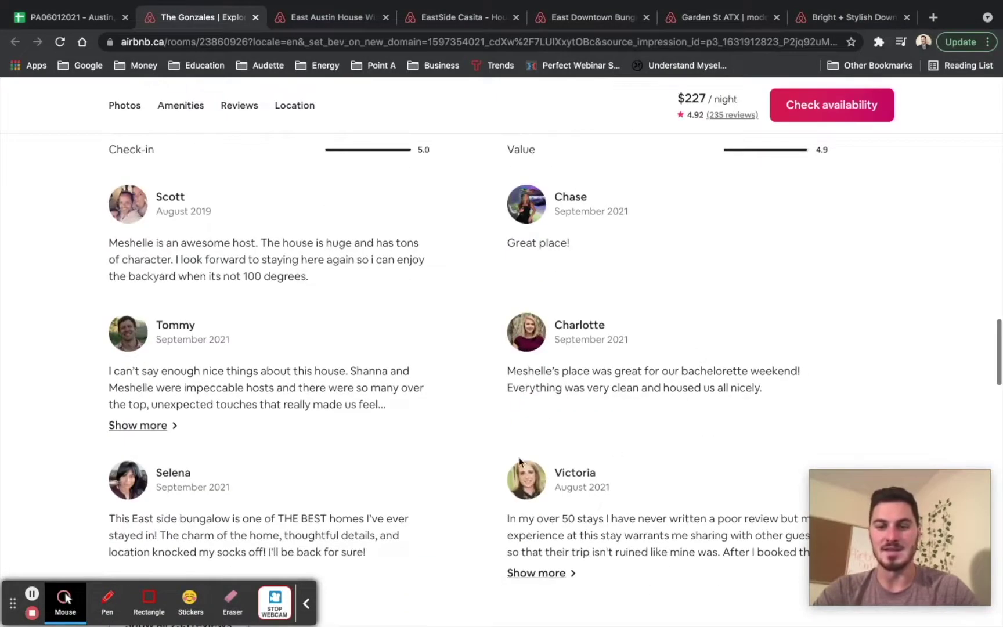
scroll(520, 461, down, 1)
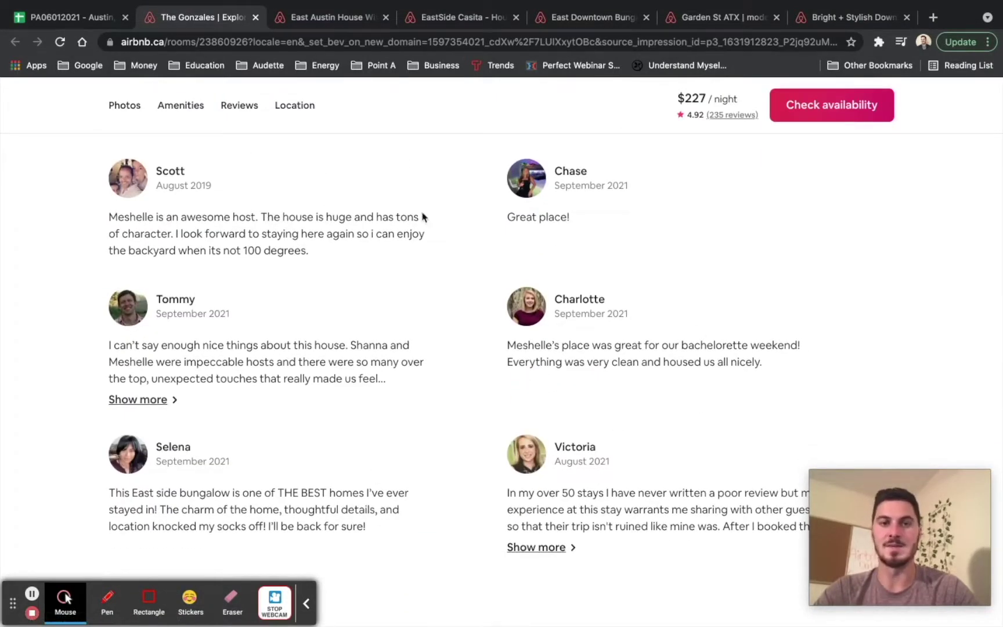
scroll(407, 217, up, 20)
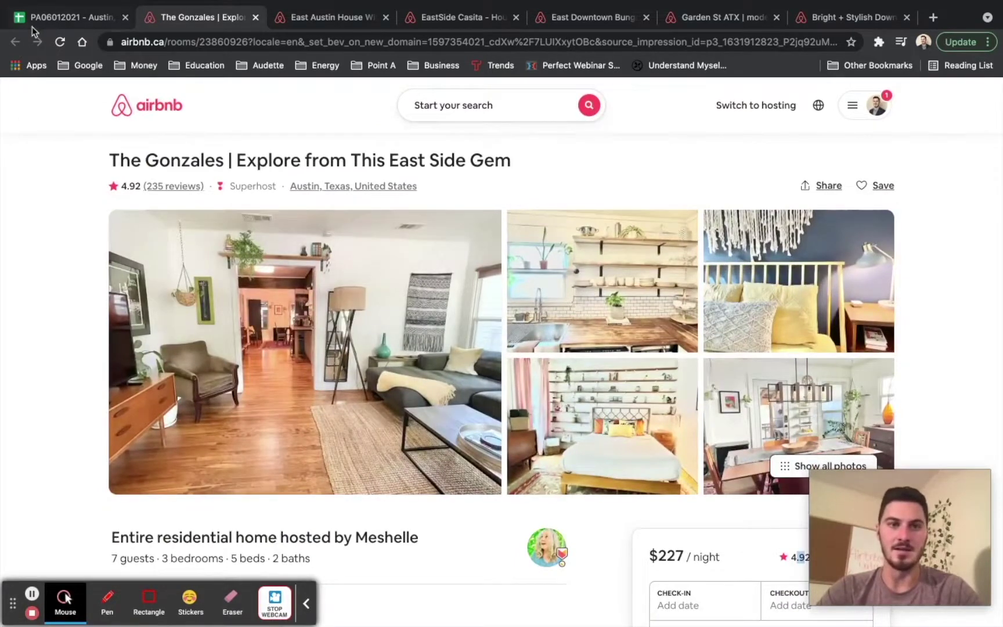
click(49, 21)
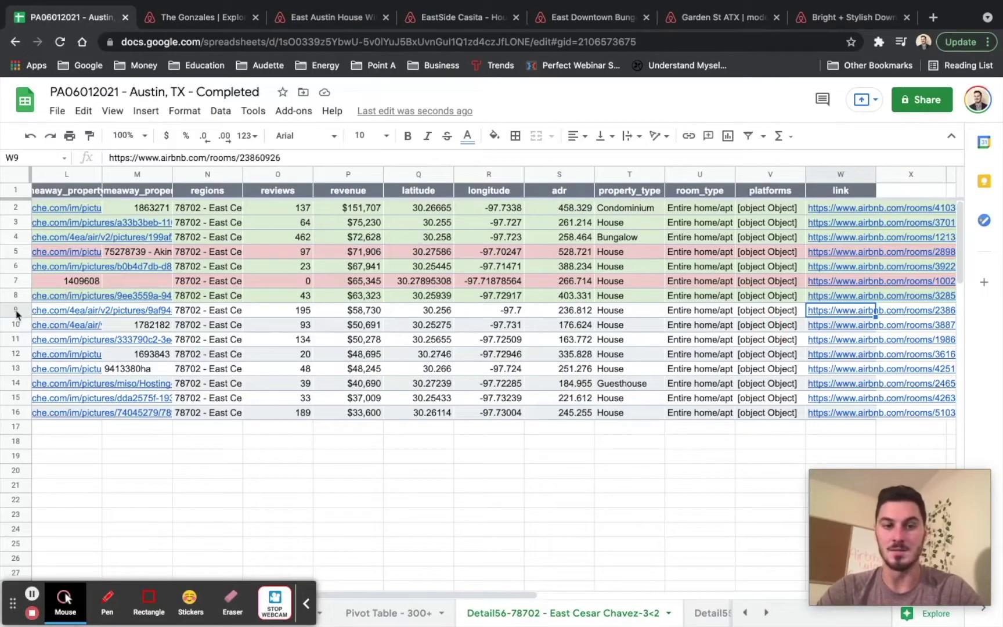
Fill row 9 (The Gonzales) light green as a real listing
click(15, 310)
click(491, 135)
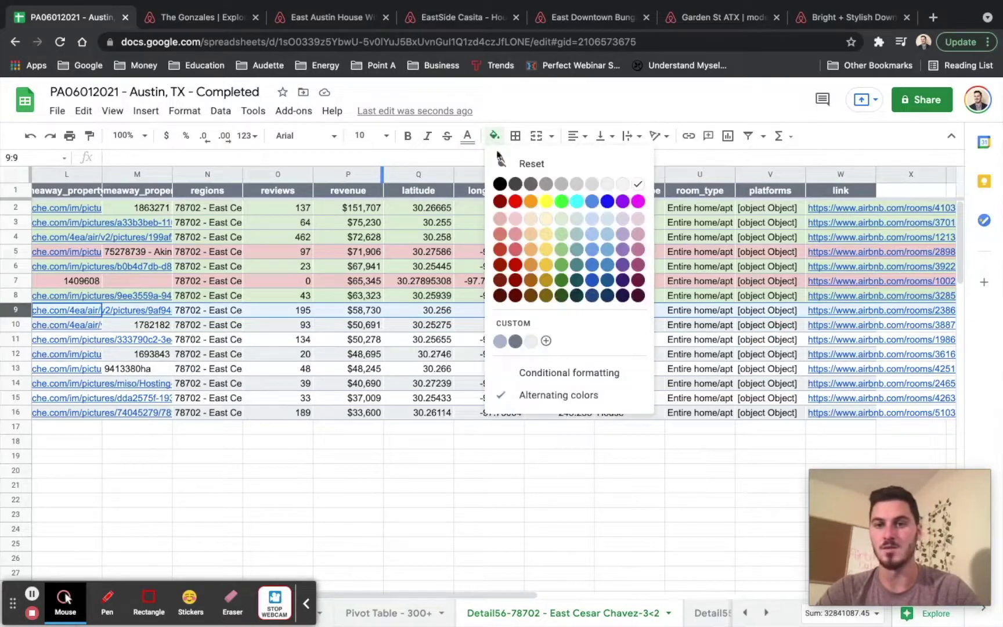
click(560, 221)
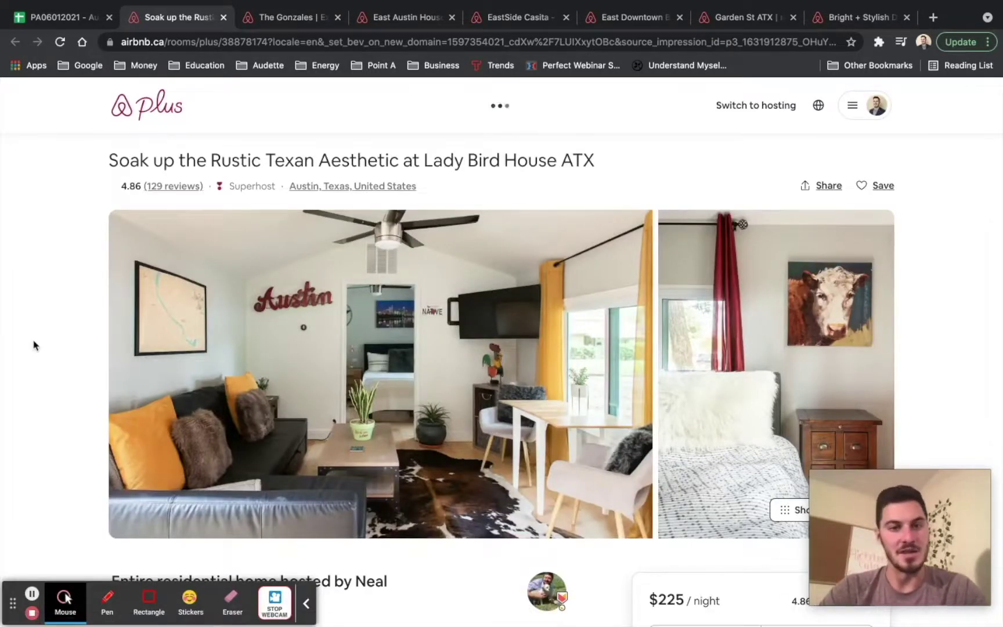
Review Lady Bird House's 7 guests, 3 bedrooms, 2 baths, price, reviews and calendar
scroll(33, 345, down, 2)
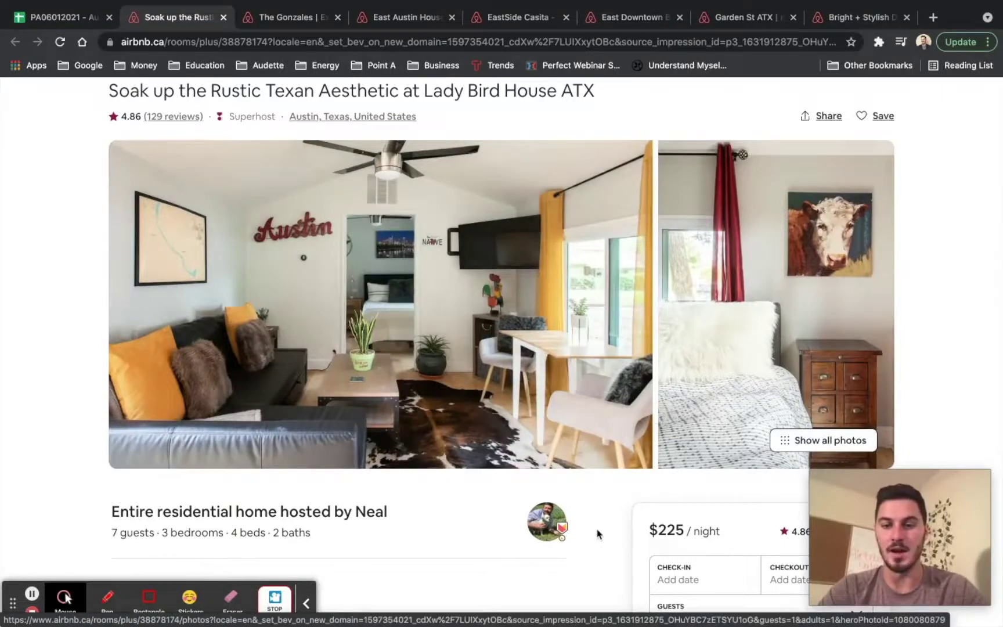
scroll(598, 533, down, 3)
scroll(224, 159, up, 5)
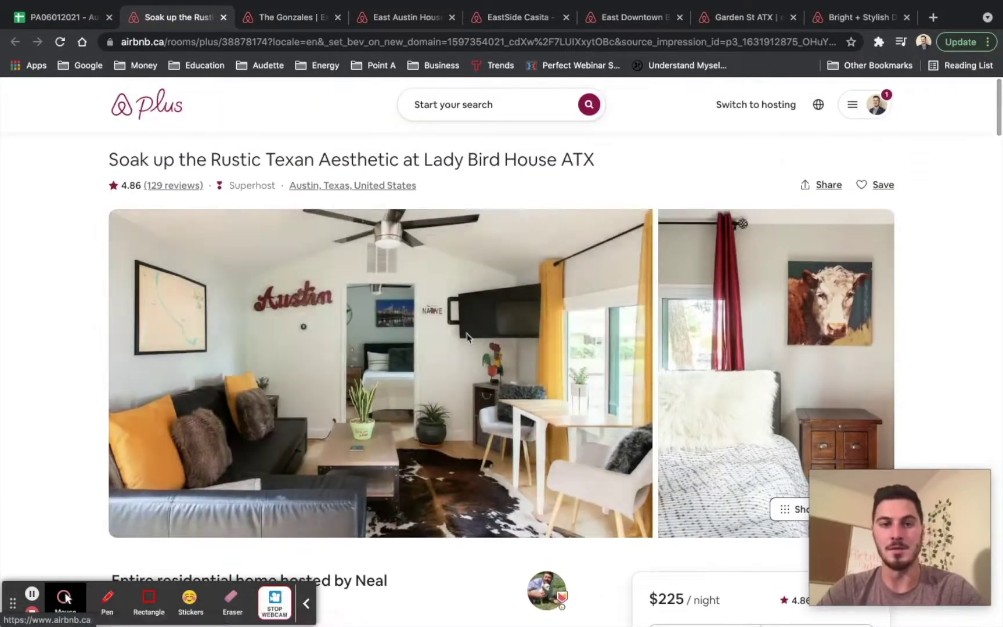
scroll(600, 477, down, 5)
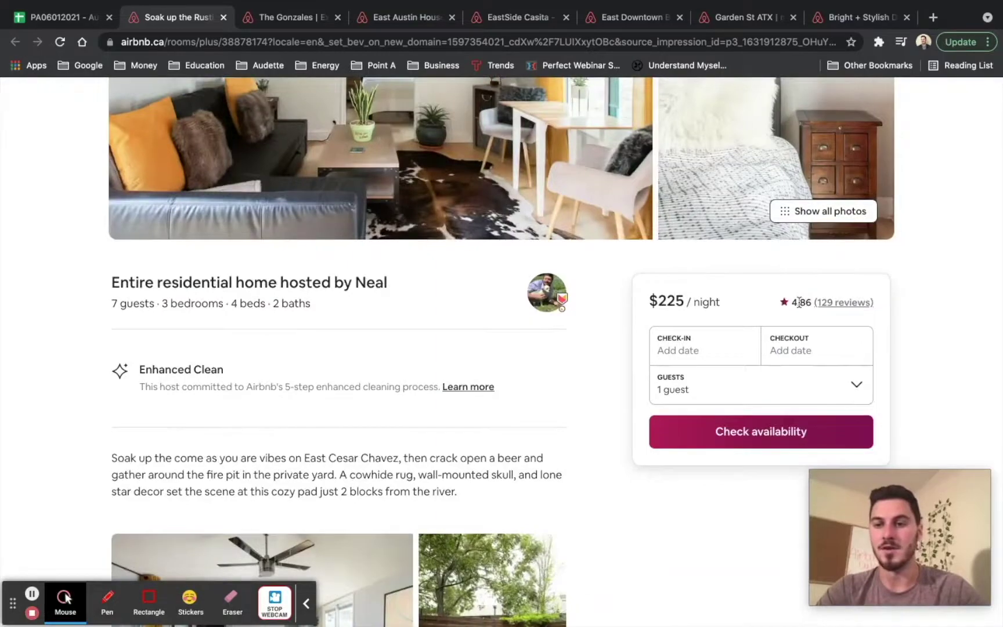
scroll(569, 332, down, 7)
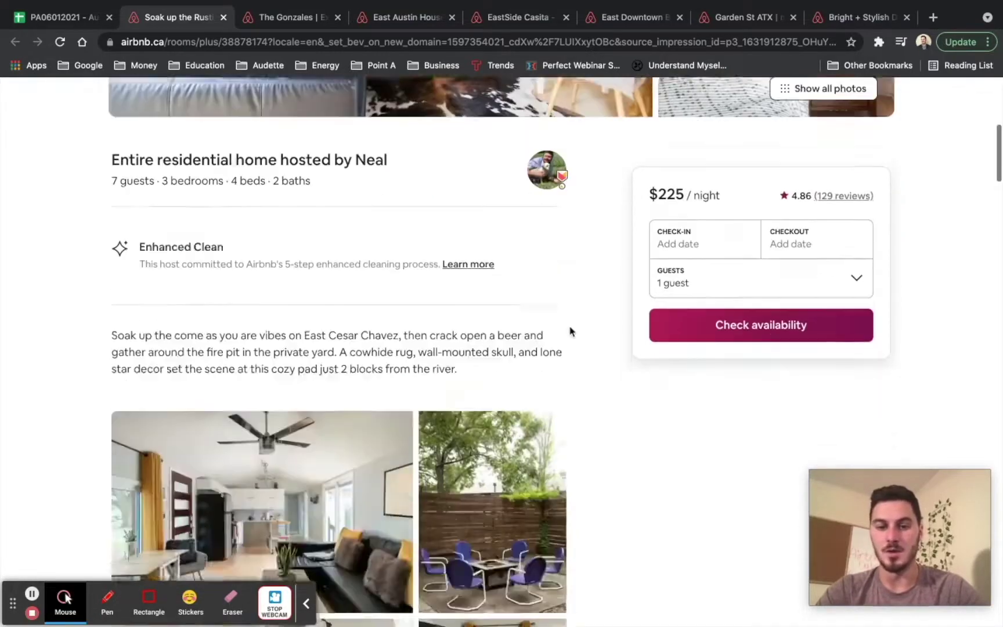
scroll(602, 412, down, 14)
scroll(425, 233, up, 3)
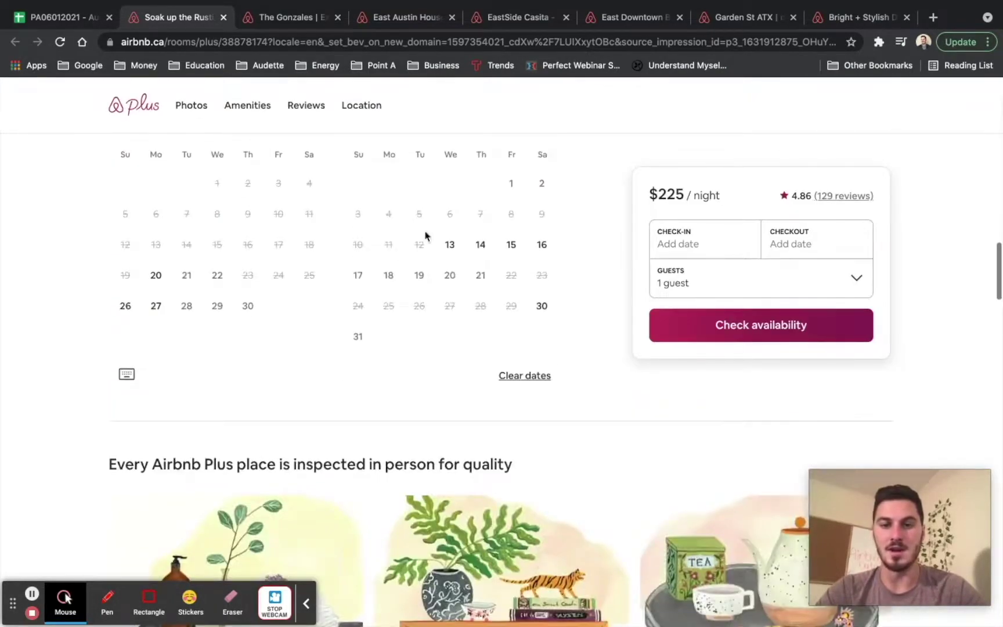
scroll(562, 365, down, 4)
scroll(562, 366, down, 18)
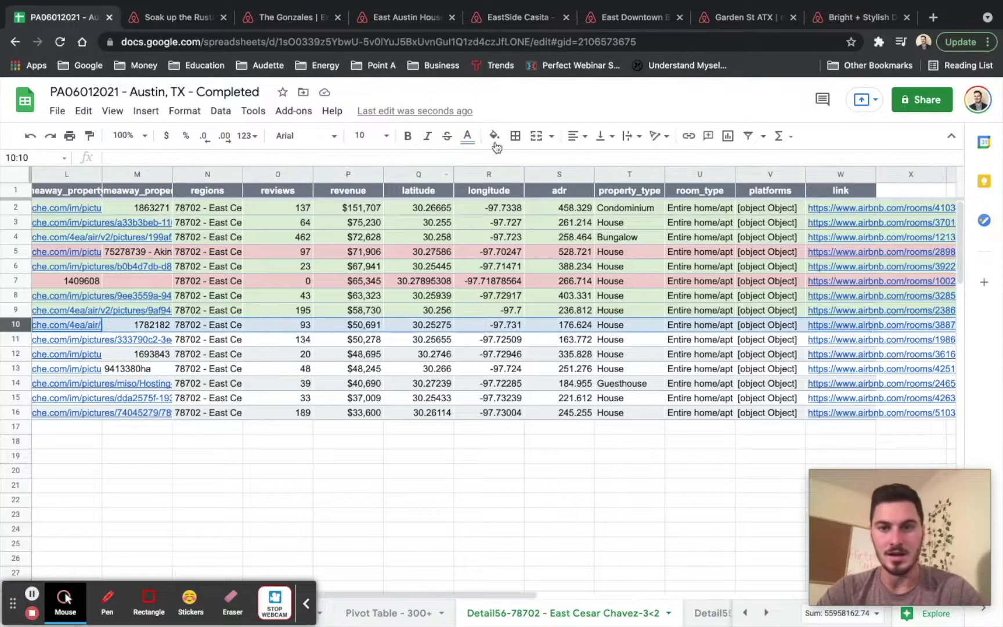
Fill row 10 (Lady Bird House) light green, then open row 11's listing from W11's link
click(494, 137)
click(560, 219)
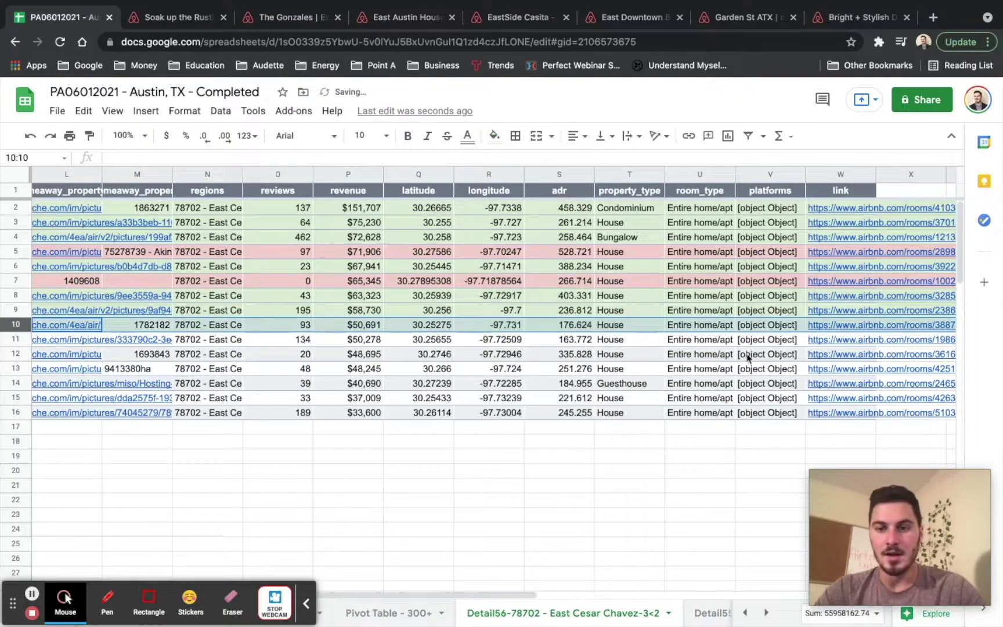
click(812, 341)
click(728, 360)
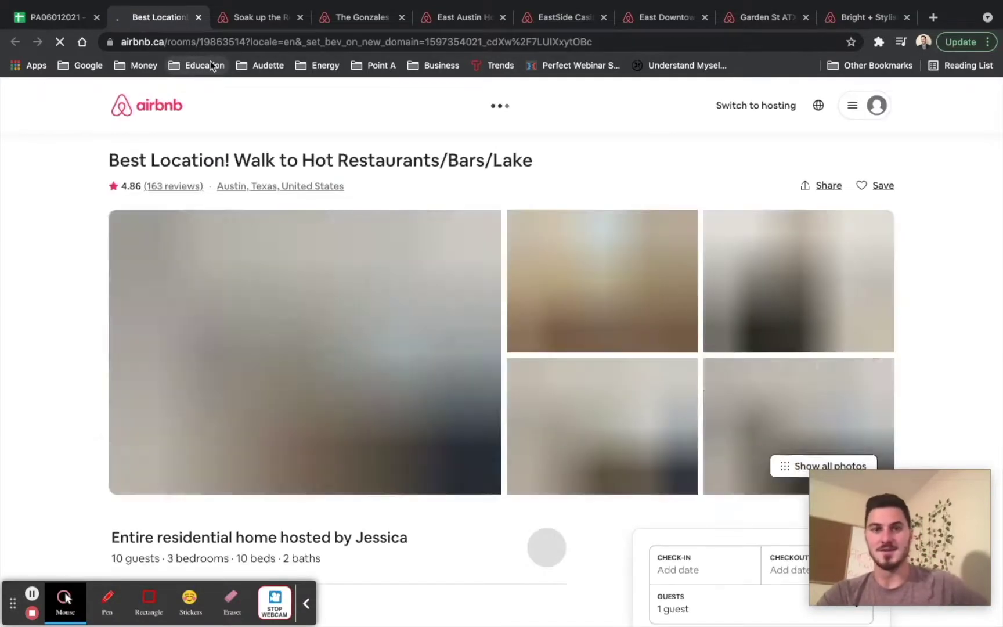
Scroll through the Best Location listing's details and $254-per-night rate
scroll(941, 335, down, 1)
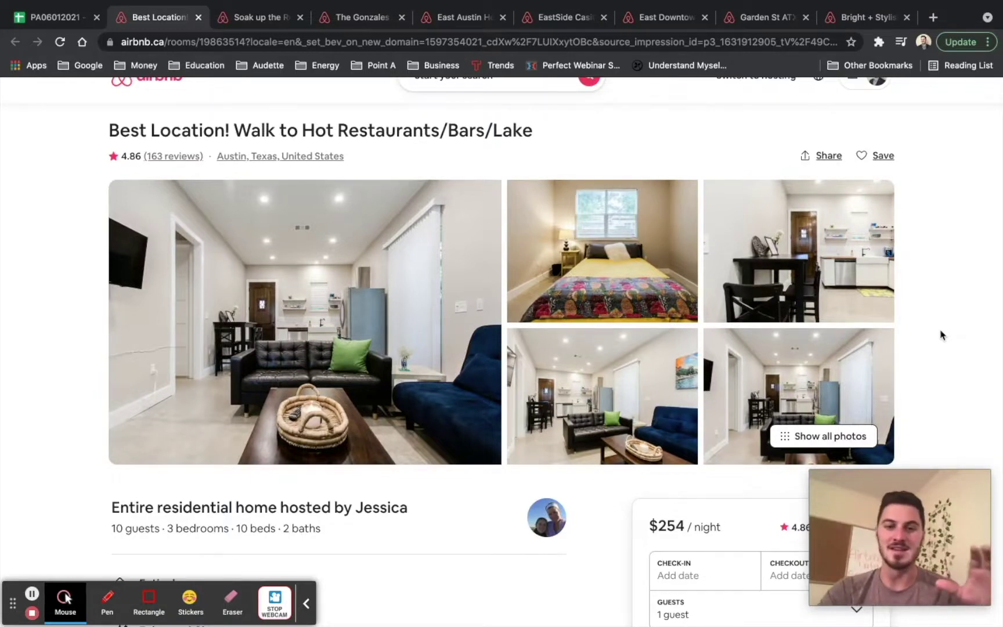
scroll(942, 335, down, 2)
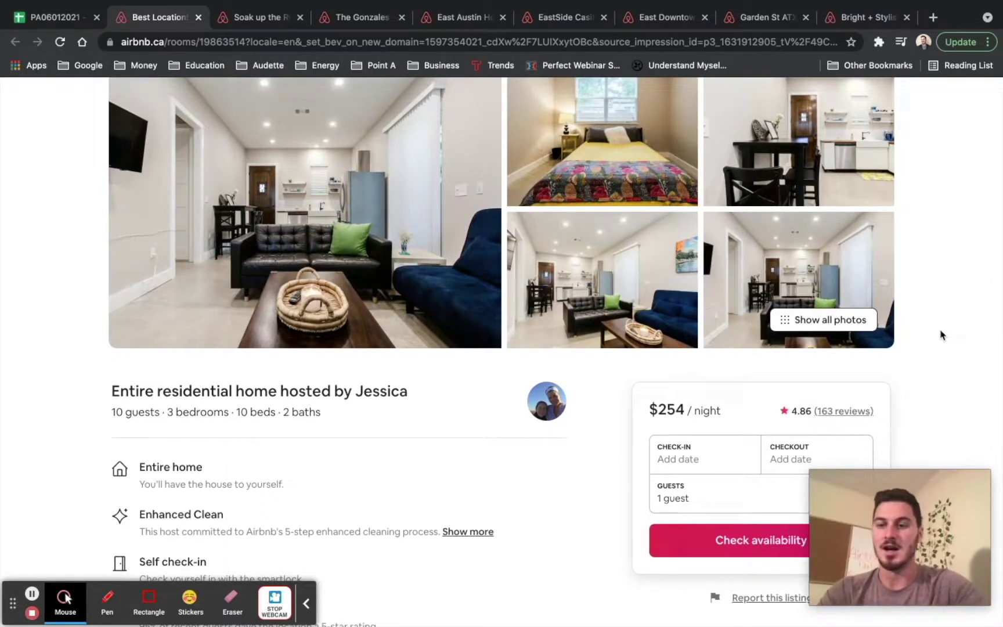
scroll(942, 335, down, 1)
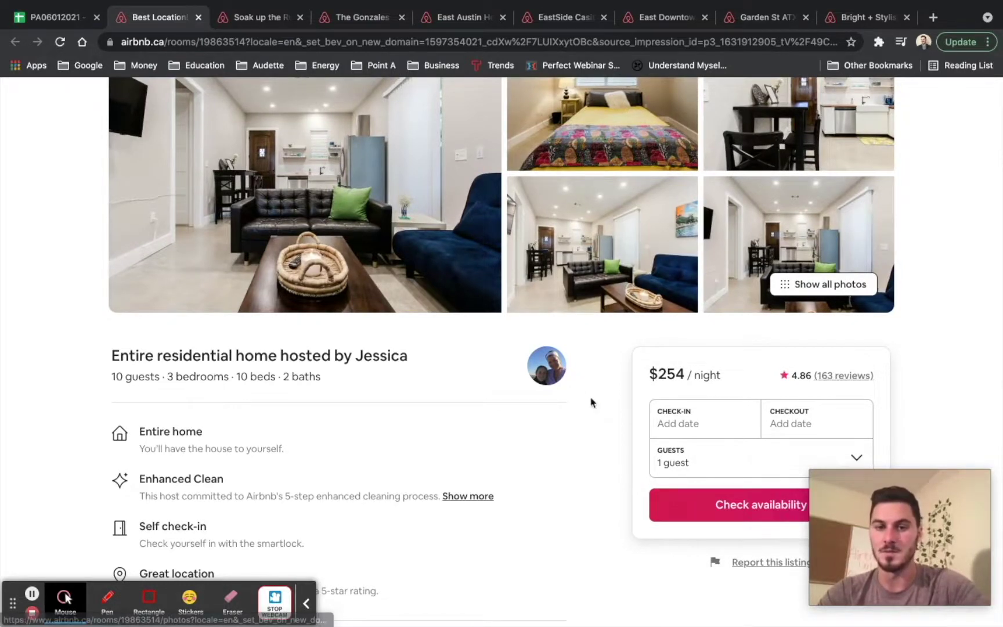
scroll(581, 392, up, 1)
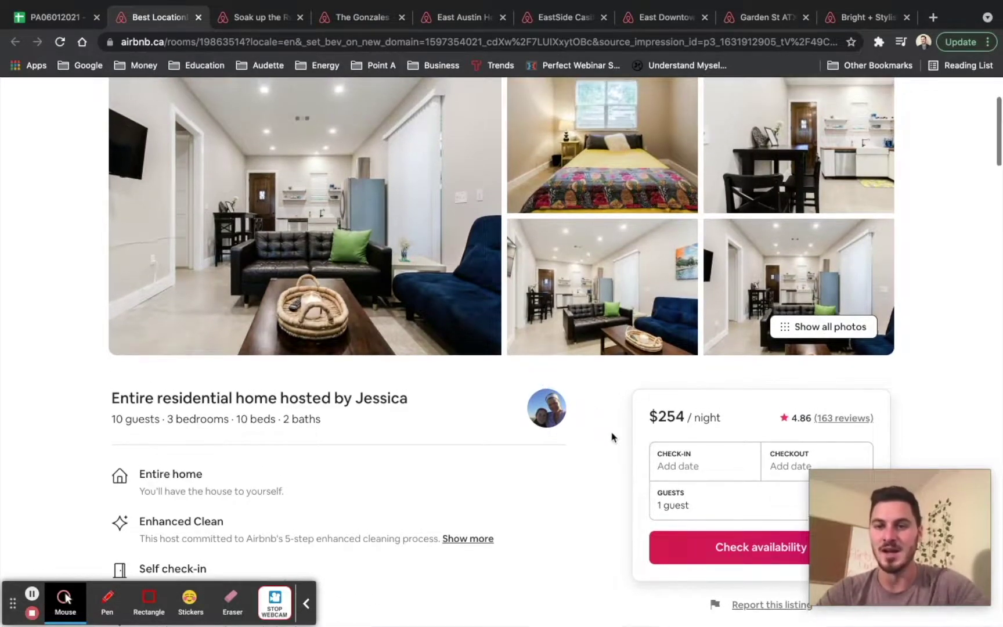
scroll(611, 437, down, 3)
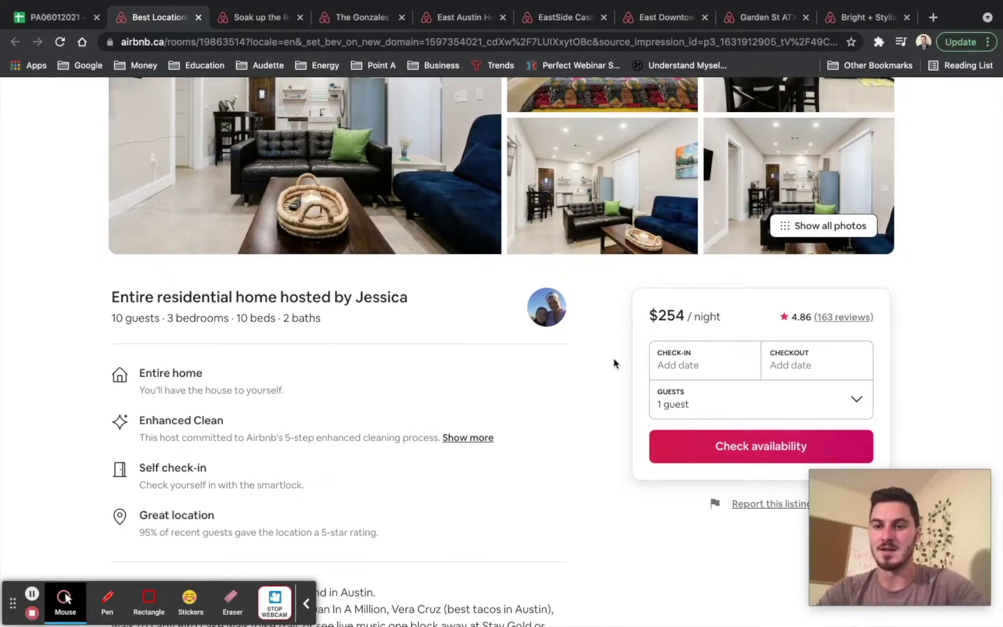
scroll(614, 365, down, 15)
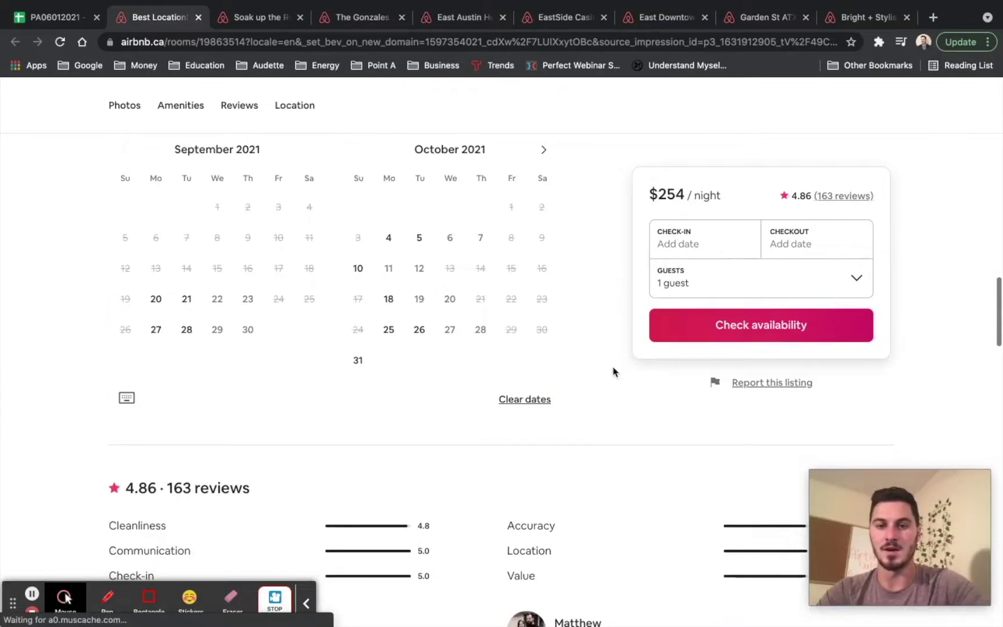
scroll(593, 381, down, 10)
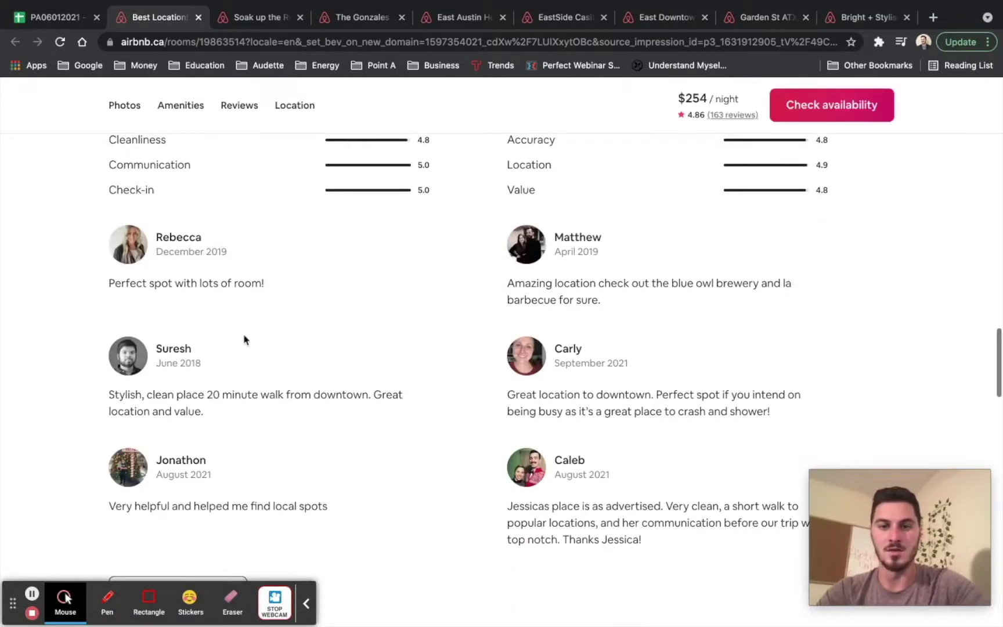
scroll(277, 363, down, 2)
Read through all 163 reviews, then return to the comps spreadsheet
click(206, 493)
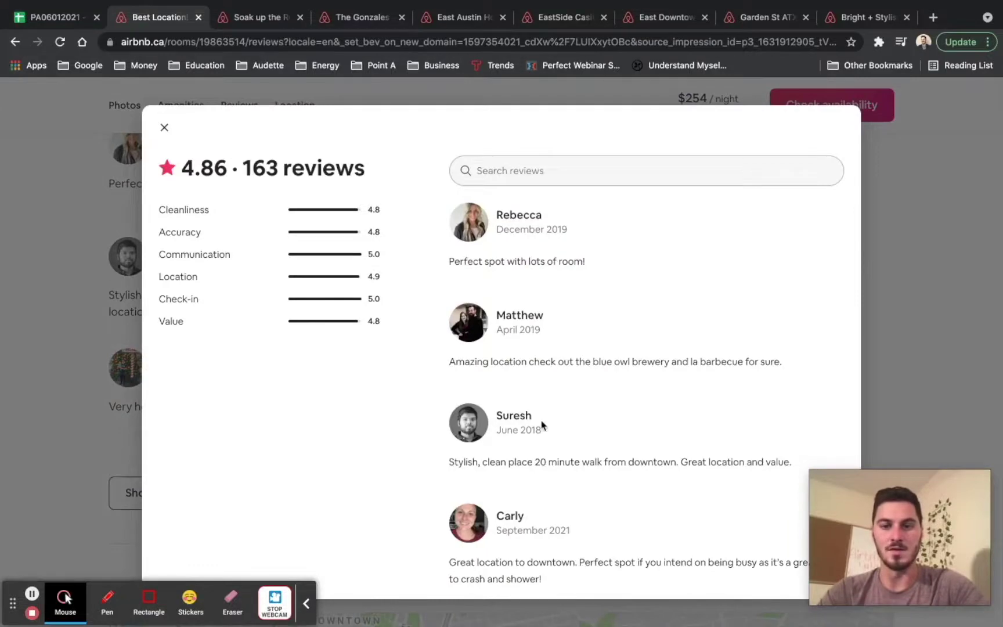
scroll(542, 425, down, 6)
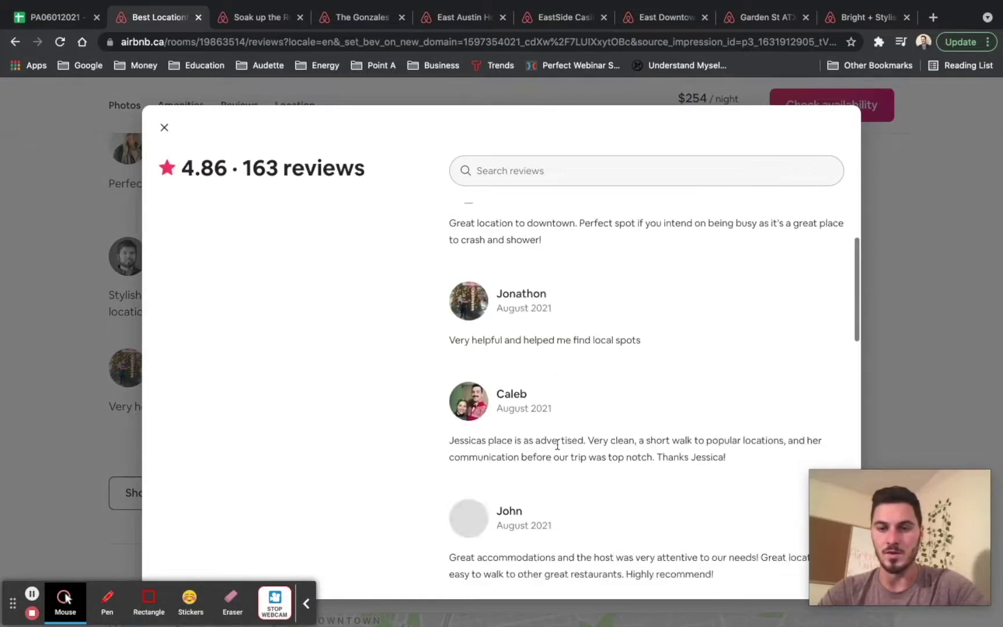
scroll(558, 445, down, 9)
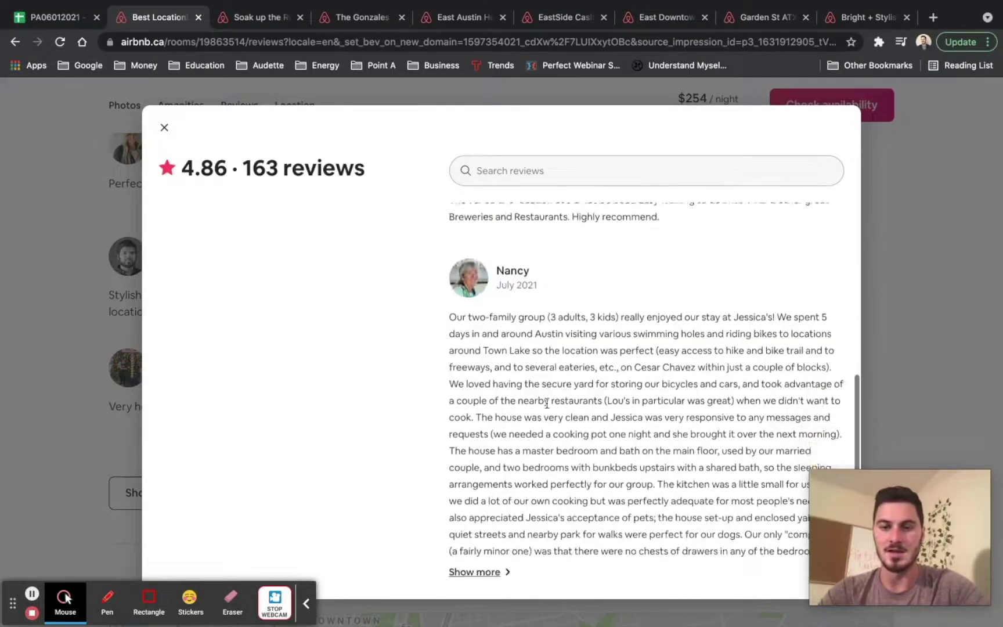
scroll(547, 402, down, 7)
click(164, 127)
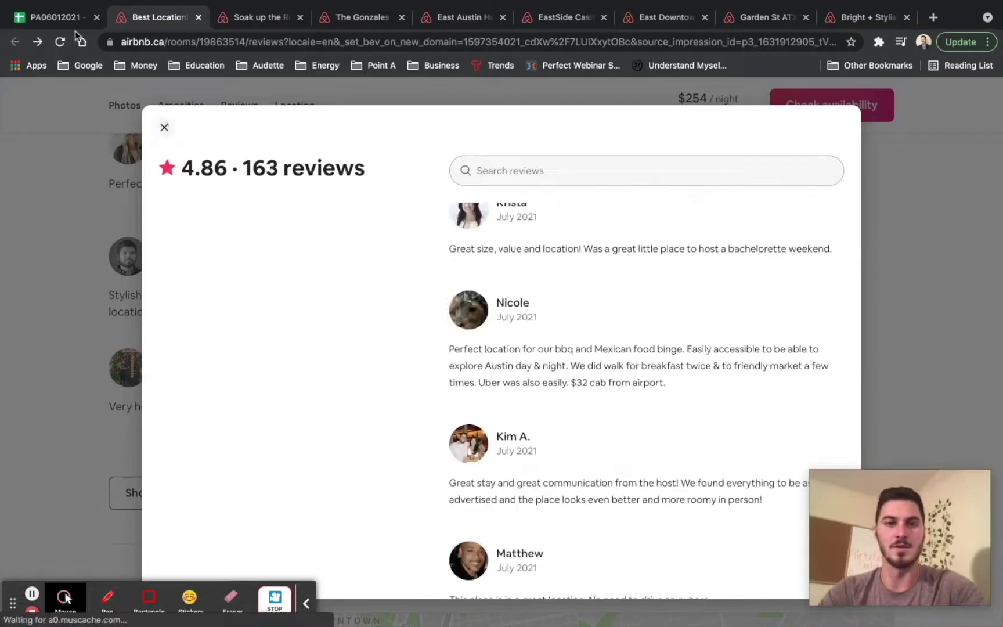
click(55, 17)
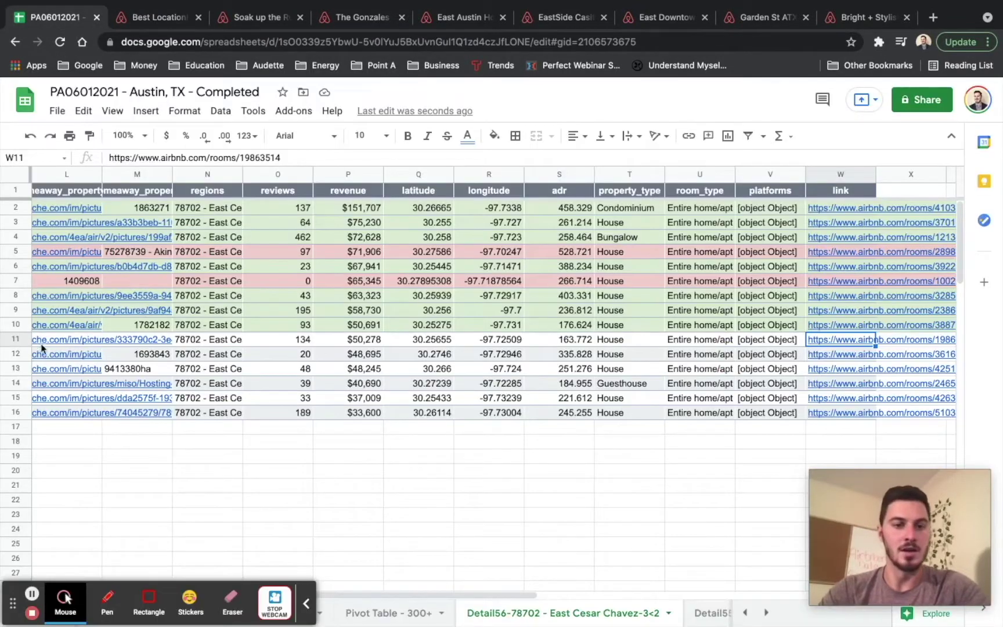
Fill row 11 (Best Location) light green and open row 12's listing from W12's link
click(16, 339)
click(494, 135)
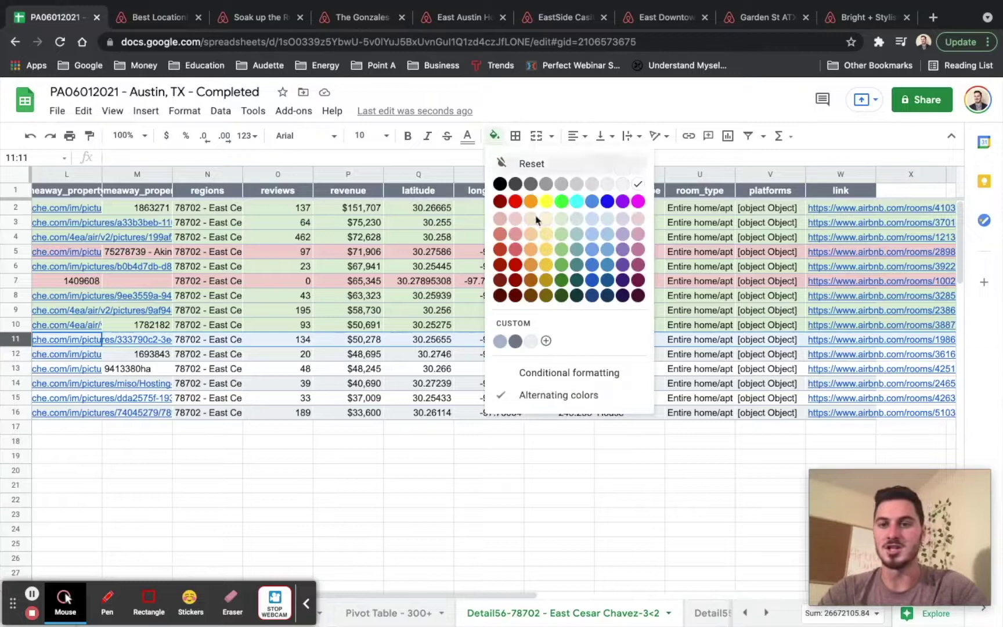
click(561, 218)
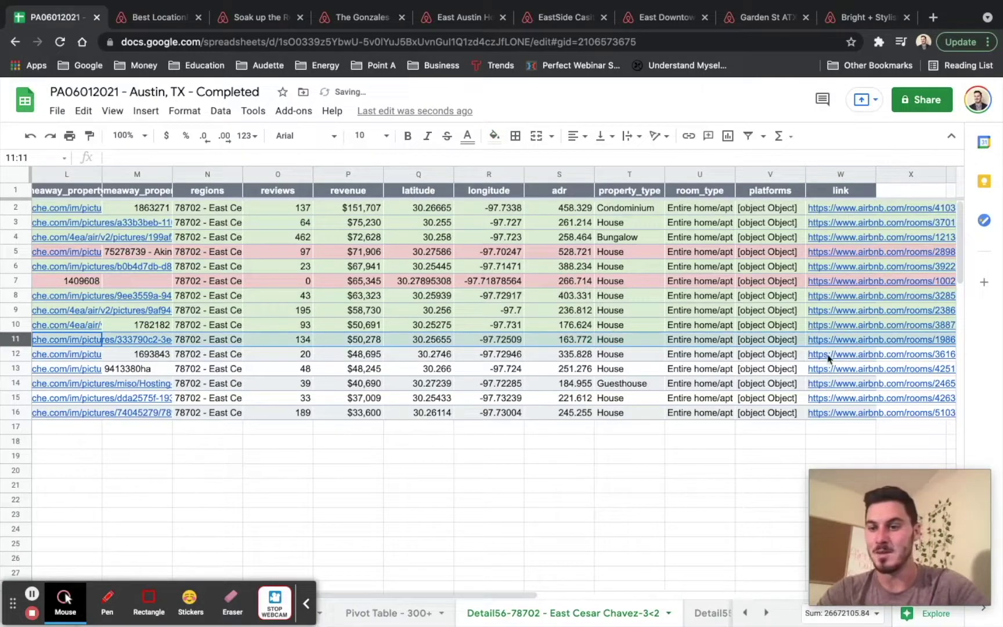
click(829, 359)
click(754, 374)
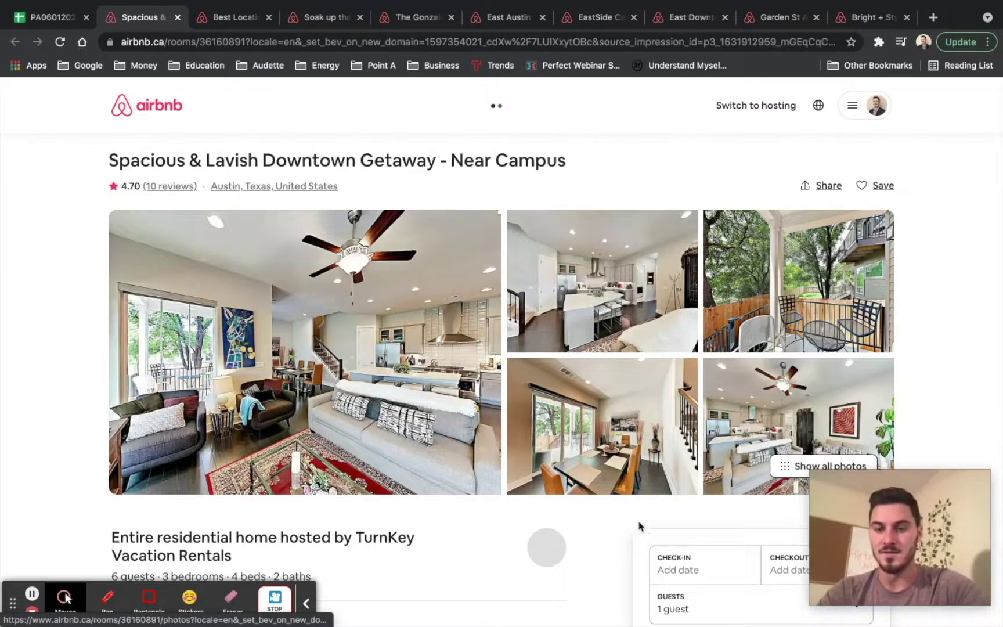
Read the Spacious & Lavish listing's reviews and details at $271 per night
scroll(608, 467, down, 3)
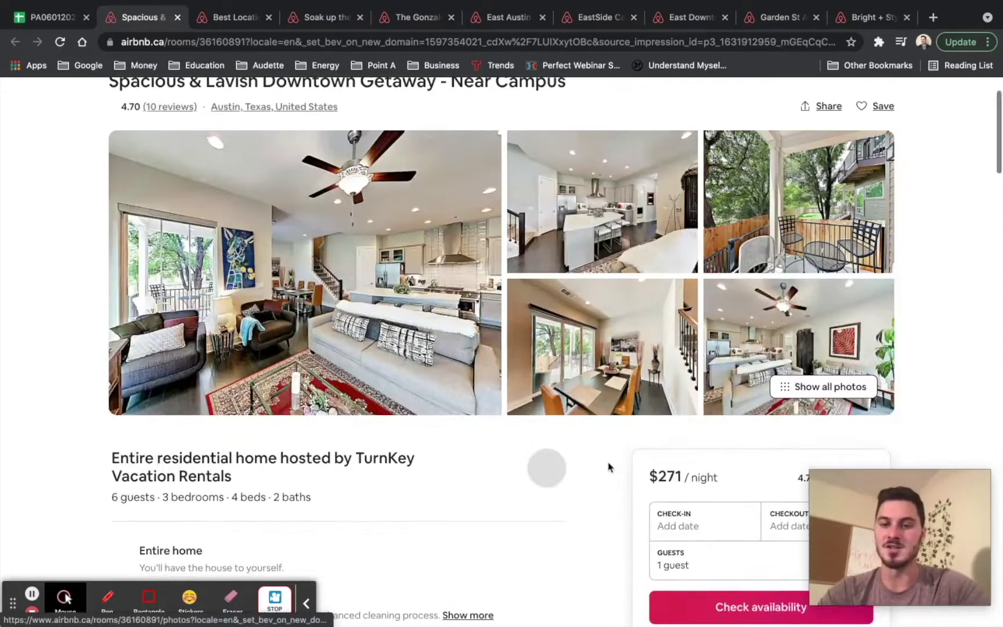
scroll(608, 466, down, 1)
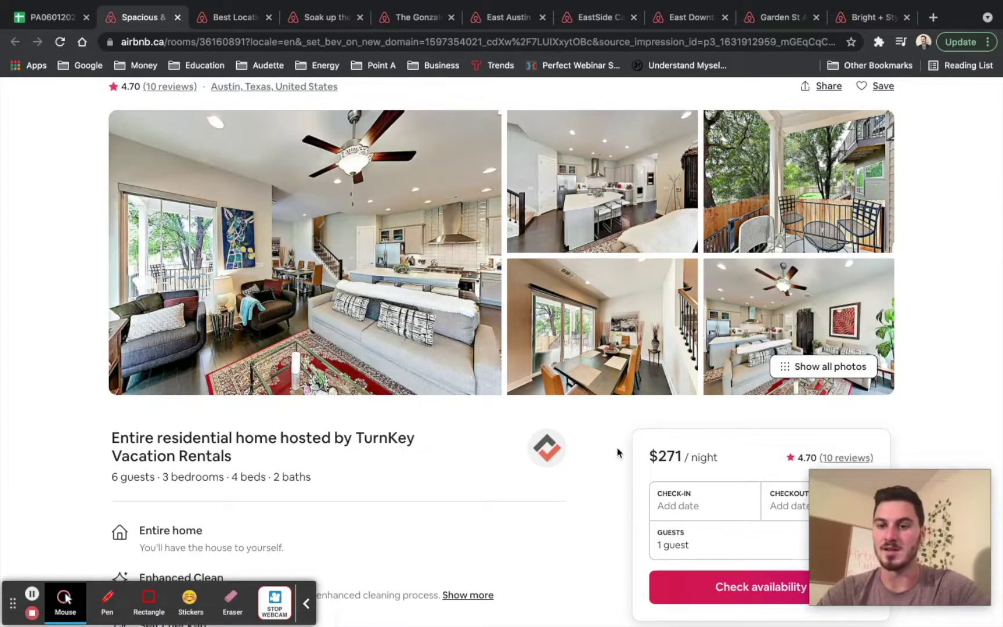
scroll(618, 452, down, 3)
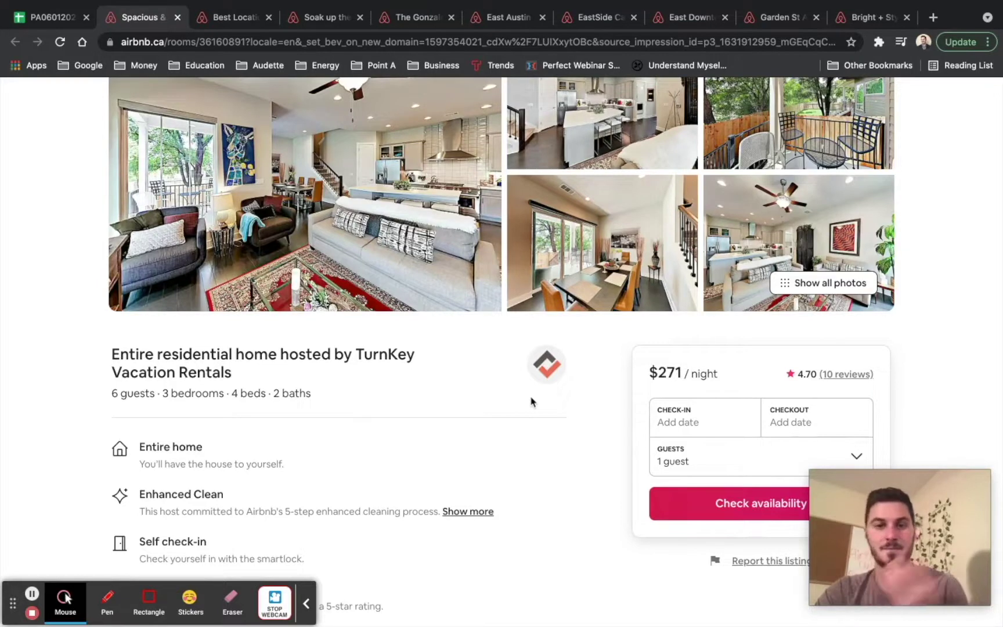
scroll(557, 400, down, 1)
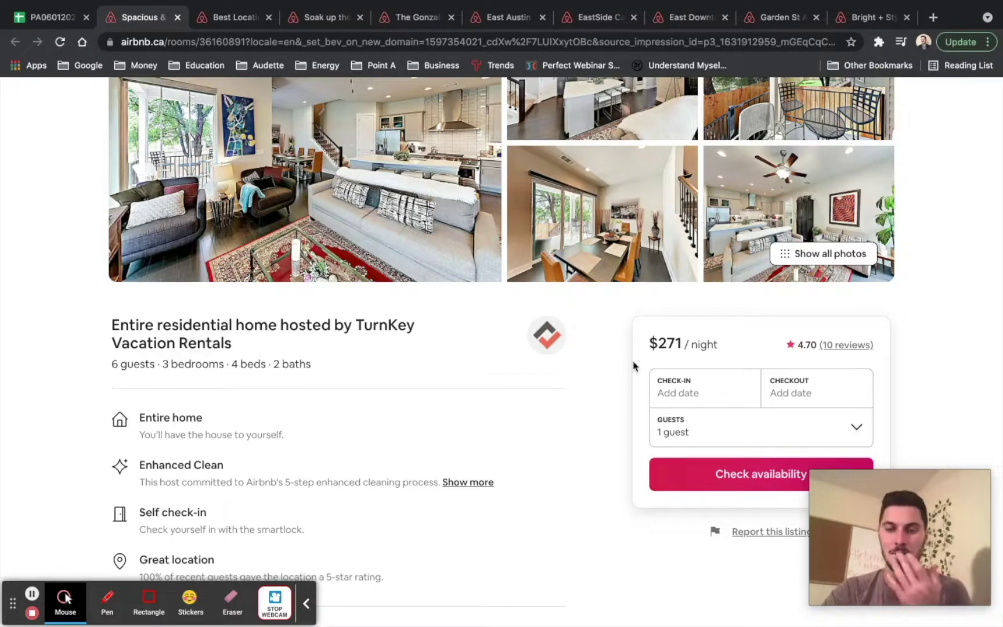
scroll(627, 366, down, 15)
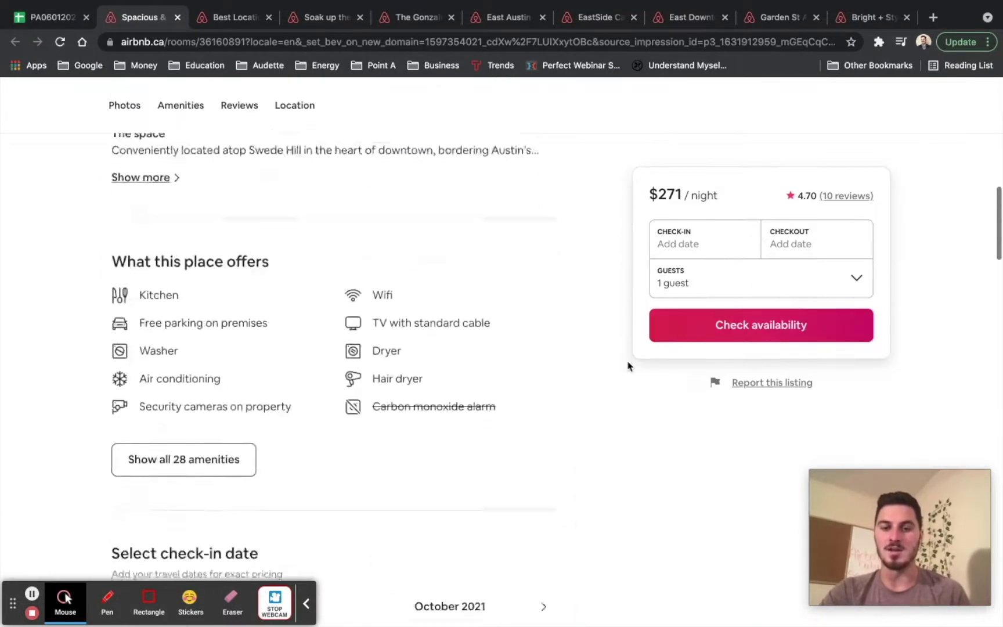
scroll(627, 365, down, 5)
scroll(627, 365, up, 2)
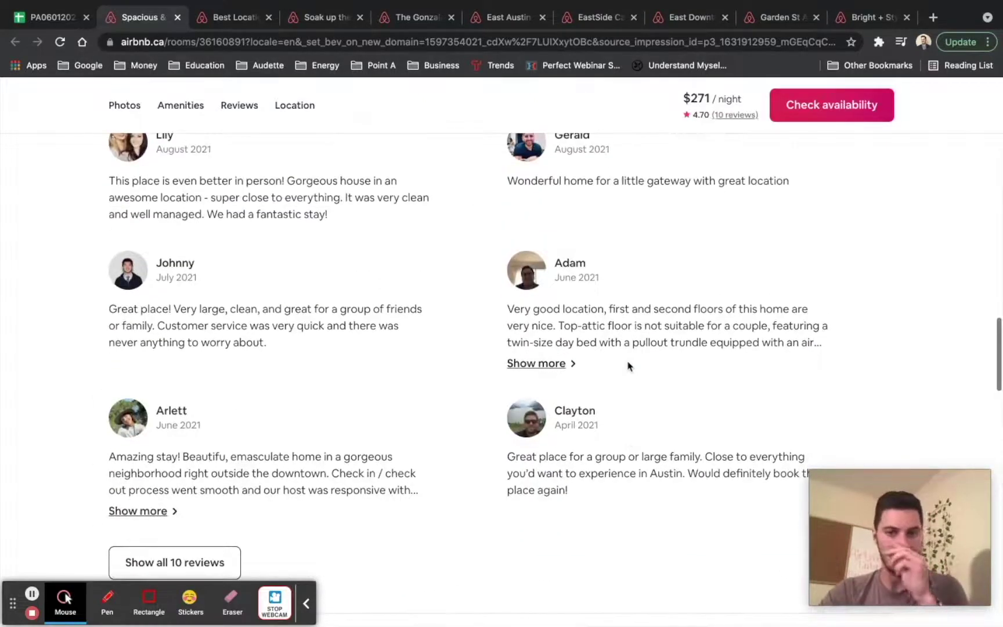
scroll(627, 365, up, 1)
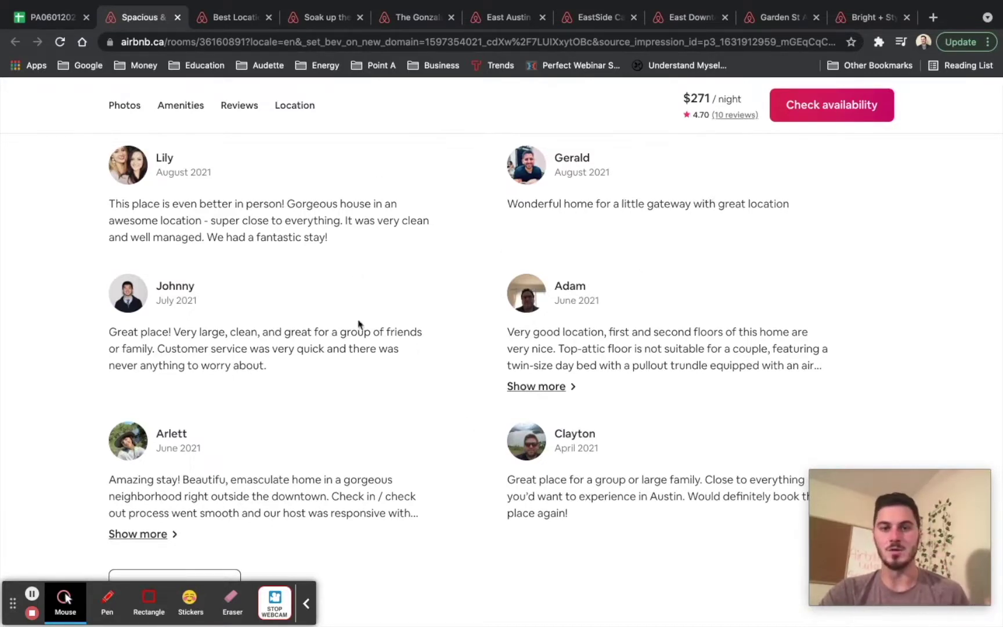
scroll(486, 449, up, 15)
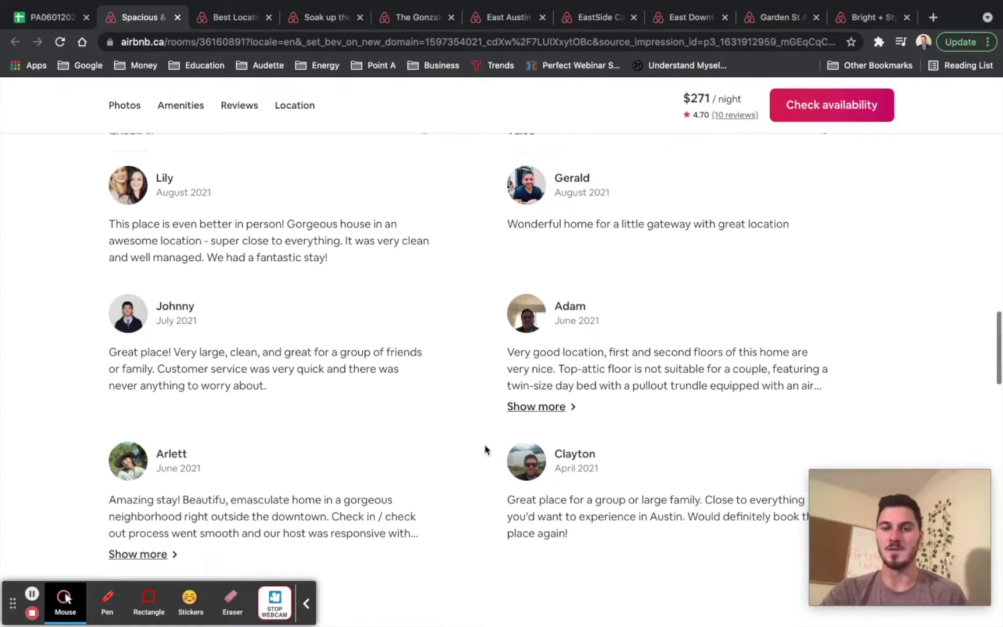
scroll(486, 449, down, 12)
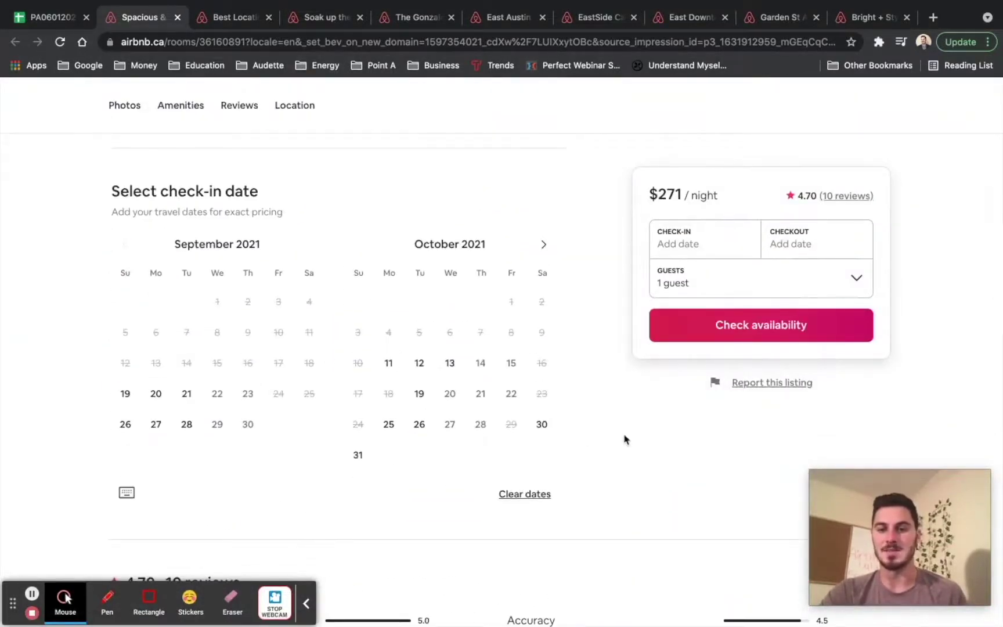
scroll(625, 439, up, 12)
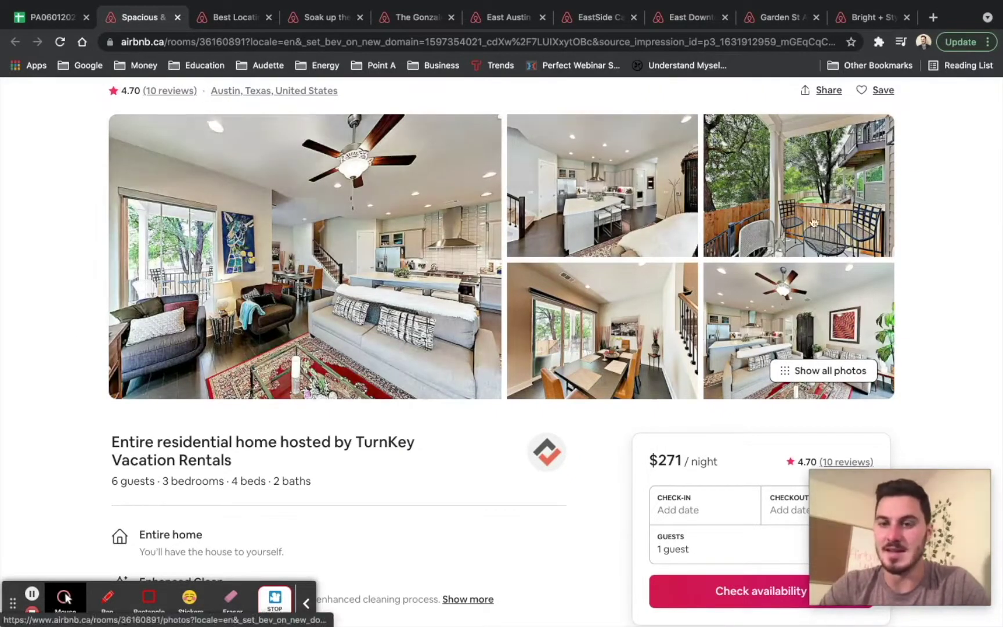
Compare its guest and bedroom count with the Best Location, Gonzales and East Austin listings
click(238, 18)
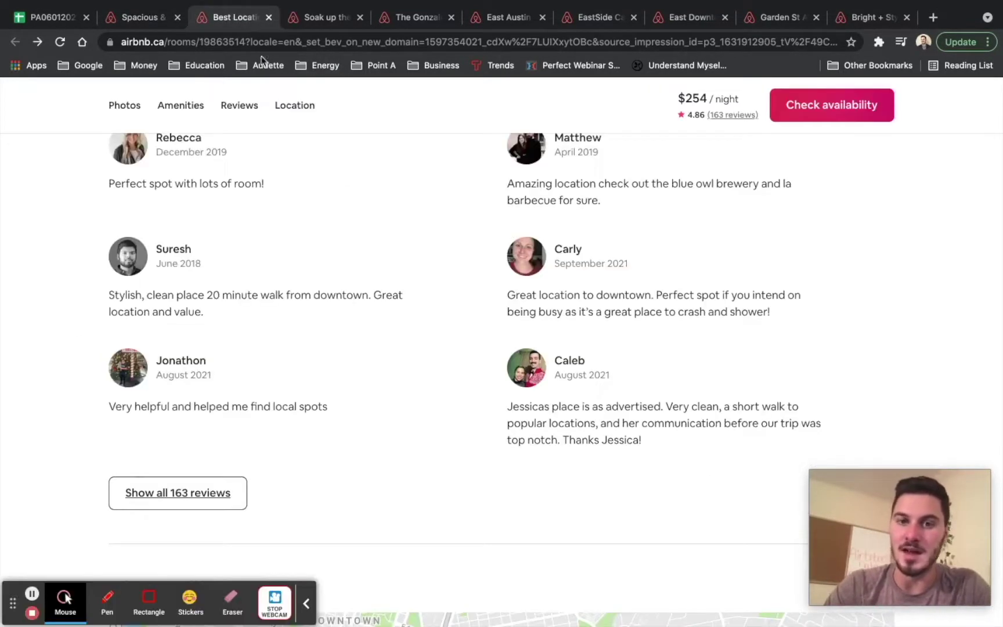
scroll(395, 243, up, 20)
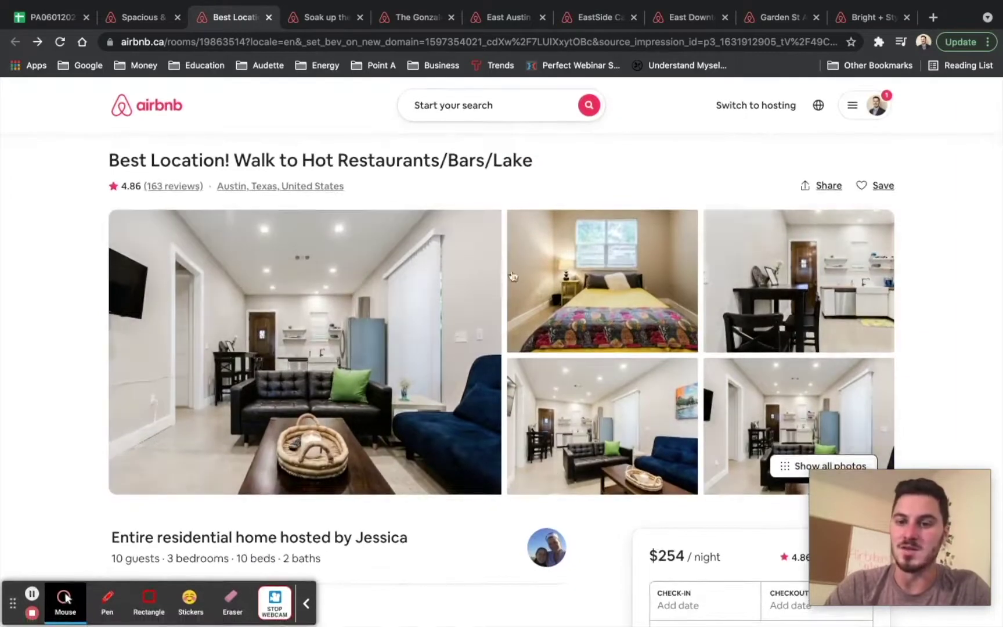
click(142, 16)
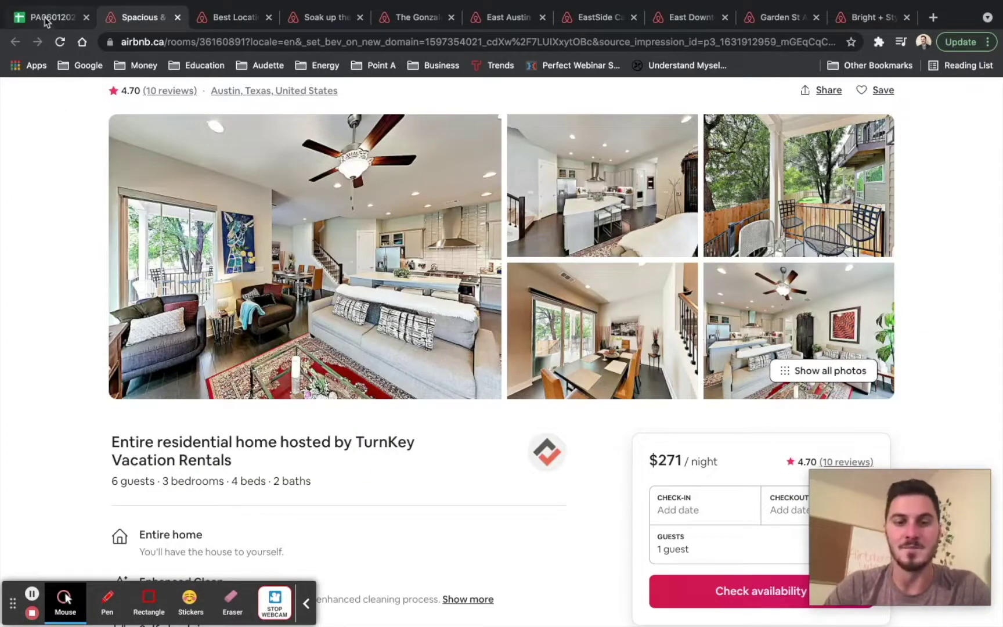
drag(112, 480, 169, 482)
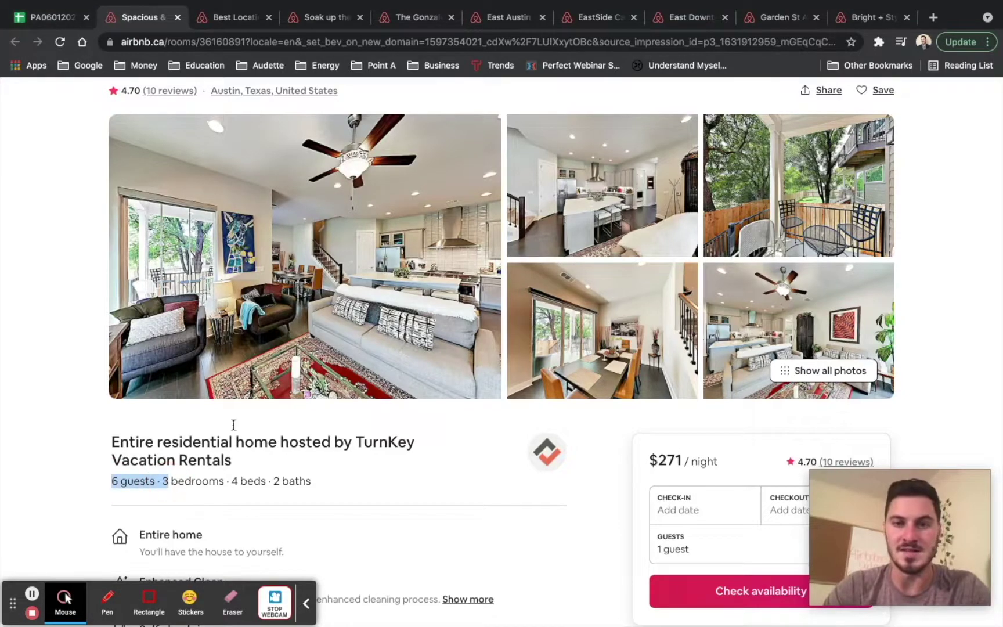
click(417, 17)
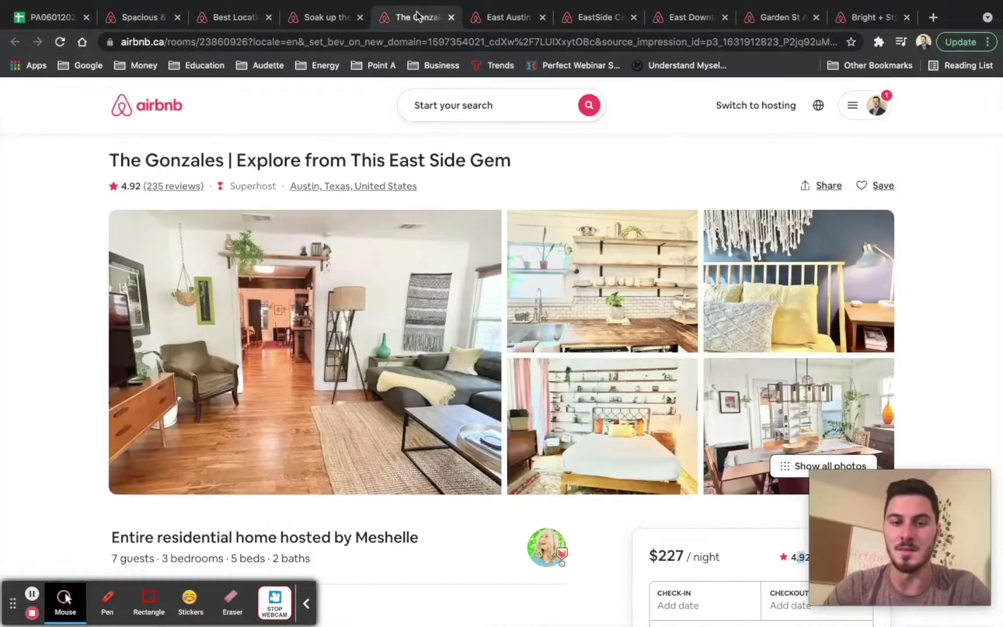
click(510, 16)
scroll(412, 309, up, 15)
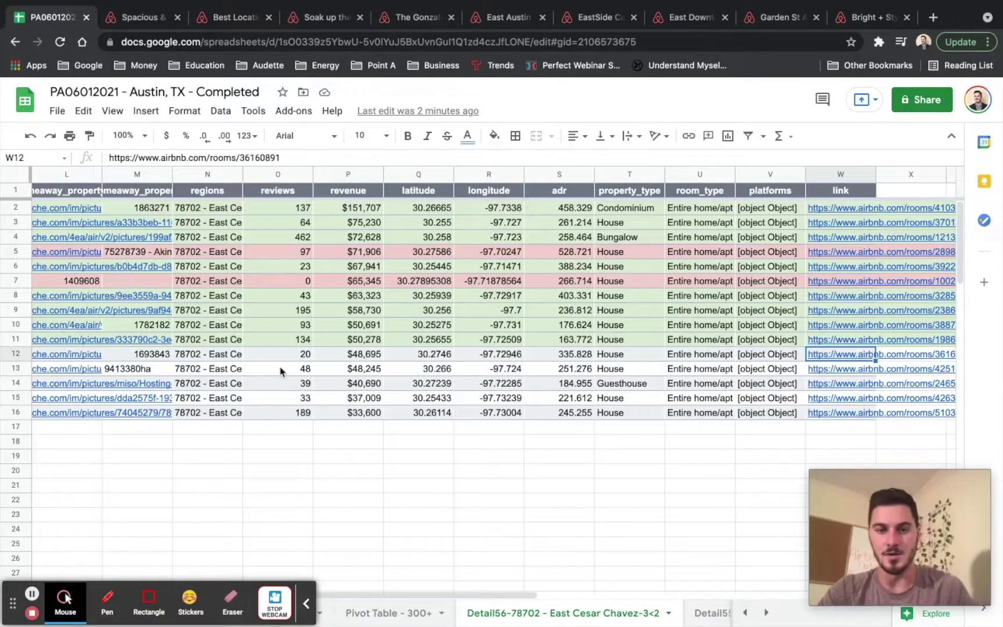
Fill row 12 (Spacious & Lavish) pale green as a real listing
click(14, 354)
click(494, 136)
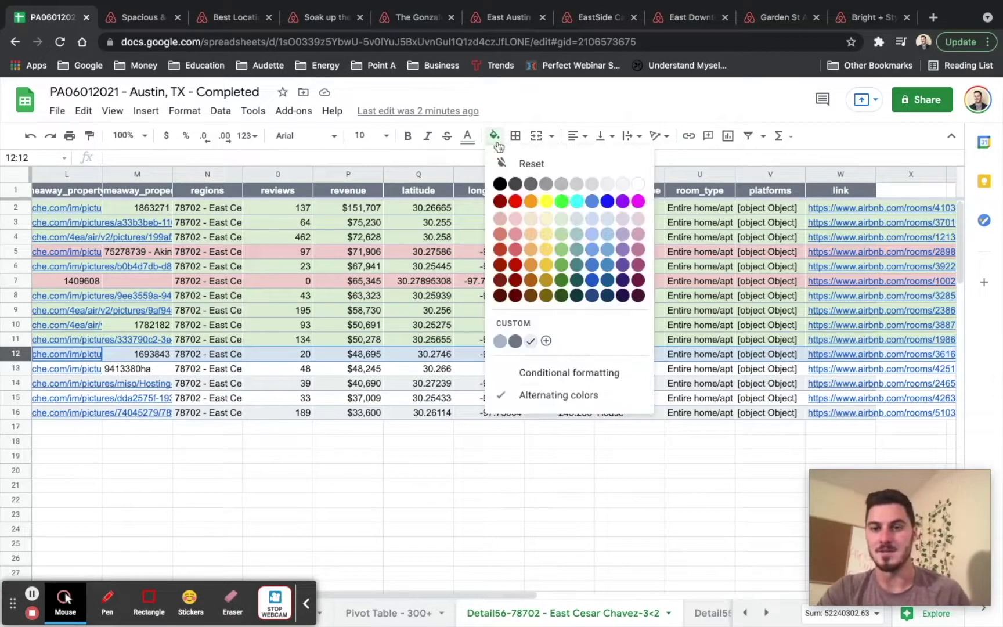
click(561, 219)
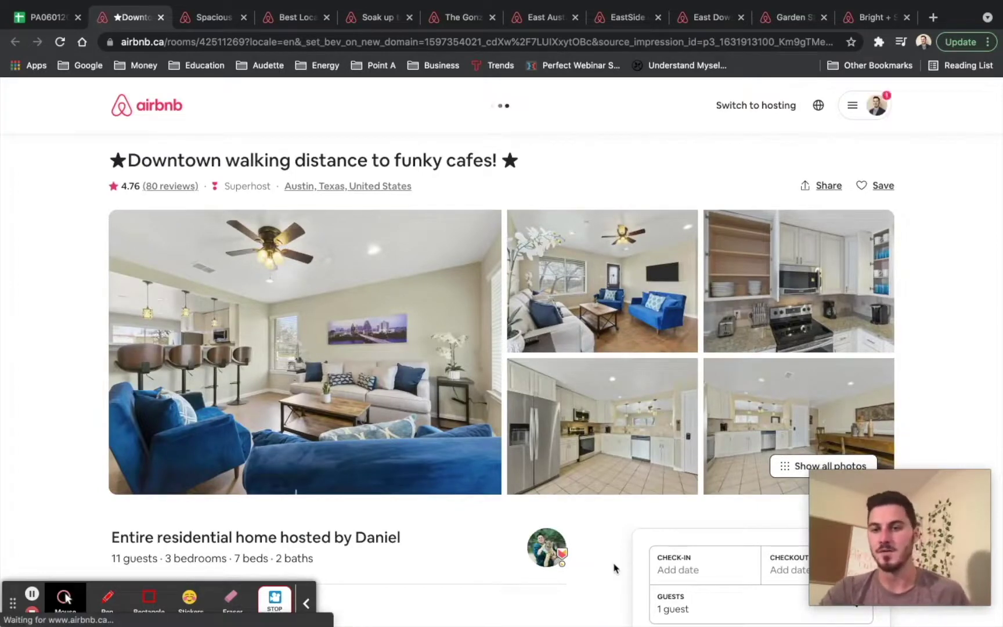
Compare row 13's Downtown listing against the Bright + Stylish Downtown Loft and Garden St ATX listings
scroll(614, 568, down, 3)
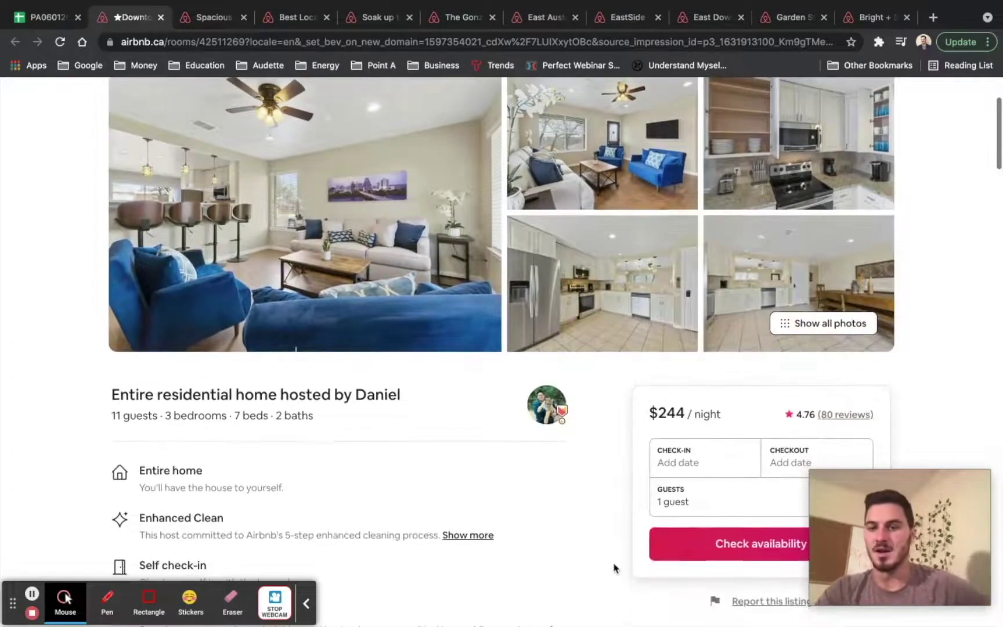
scroll(607, 432, up, 1)
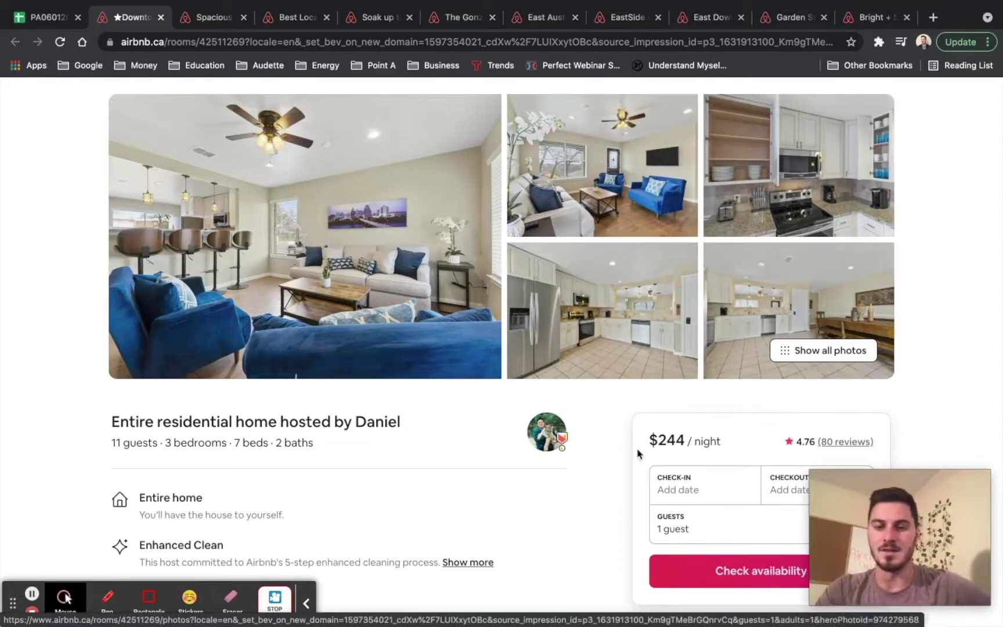
scroll(639, 459, up, 1)
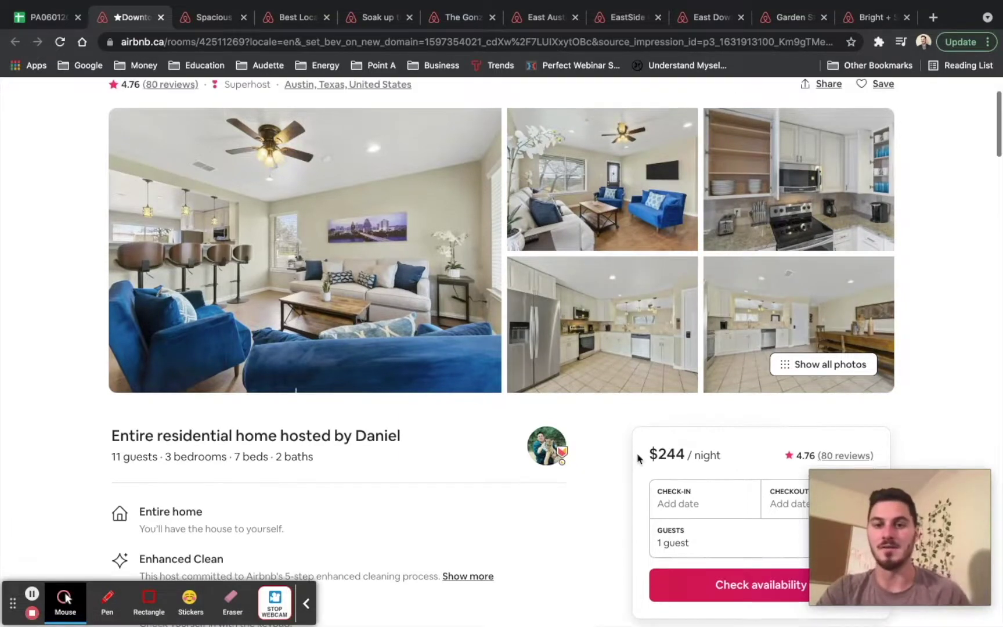
click(863, 19)
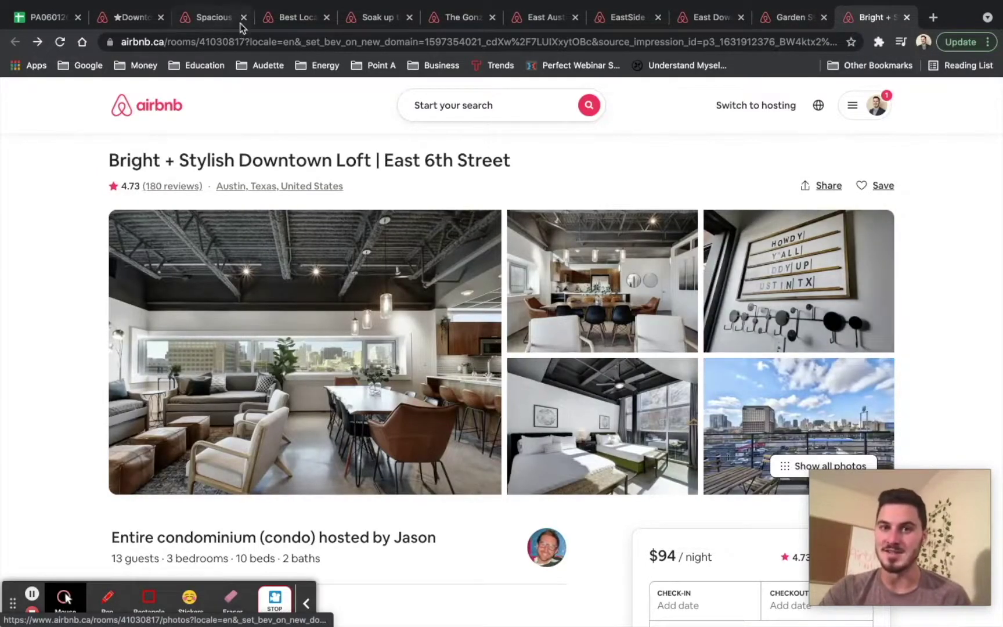
click(126, 21)
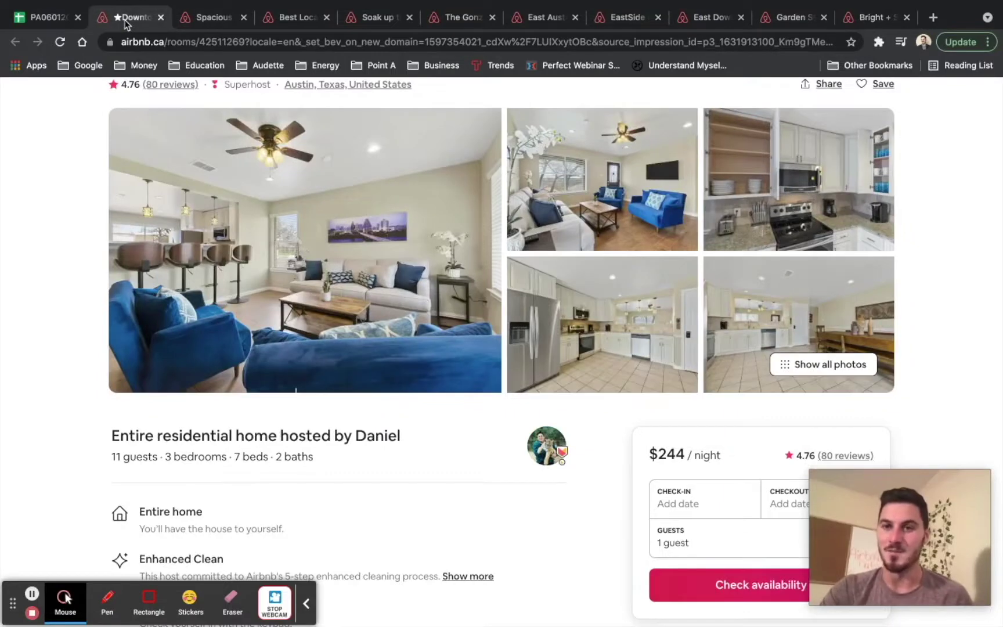
click(780, 20)
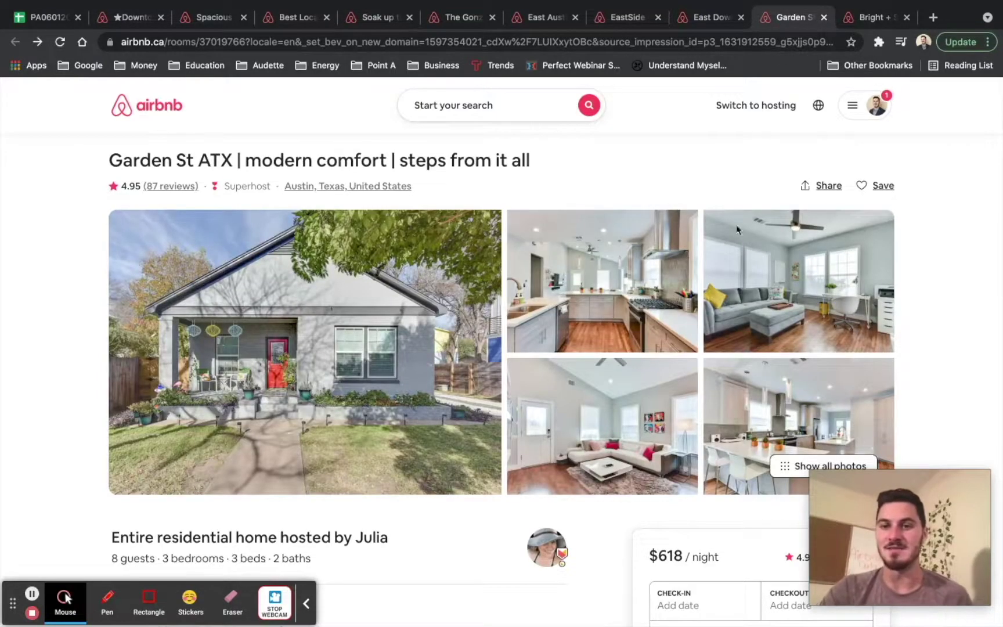
click(123, 18)
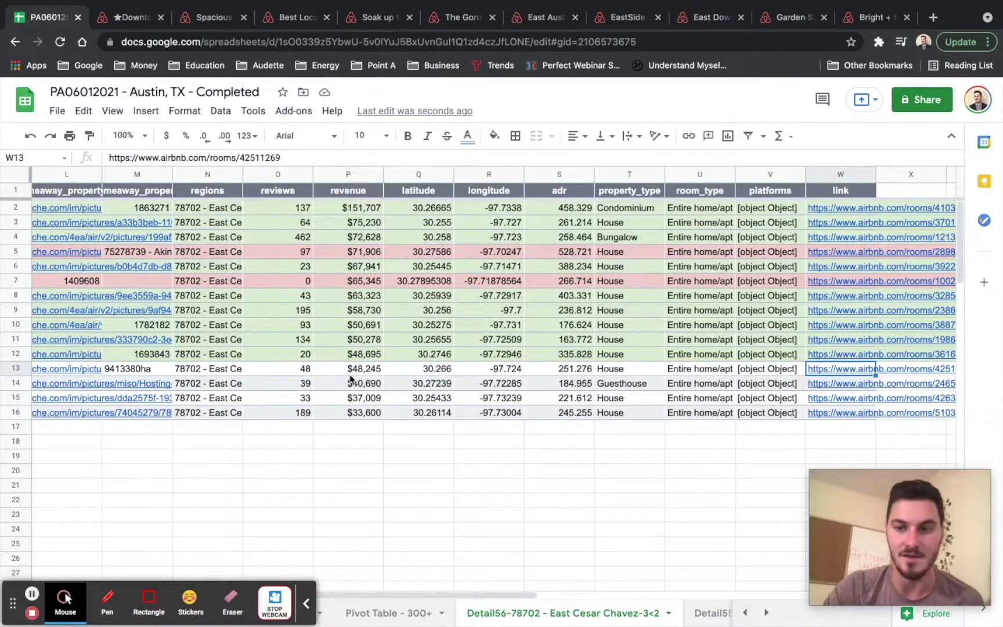
click(129, 17)
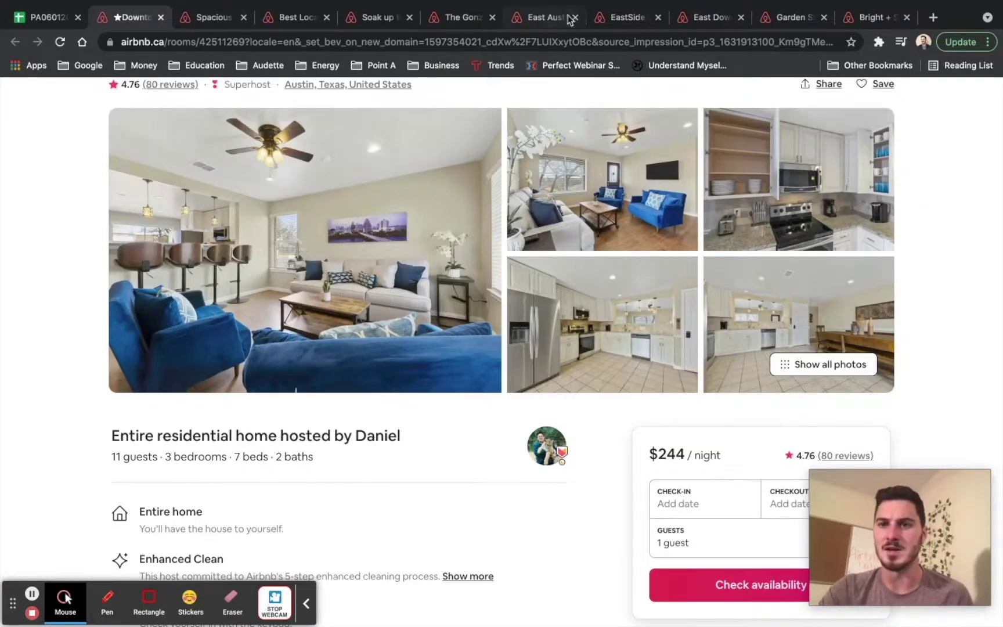
click(790, 18)
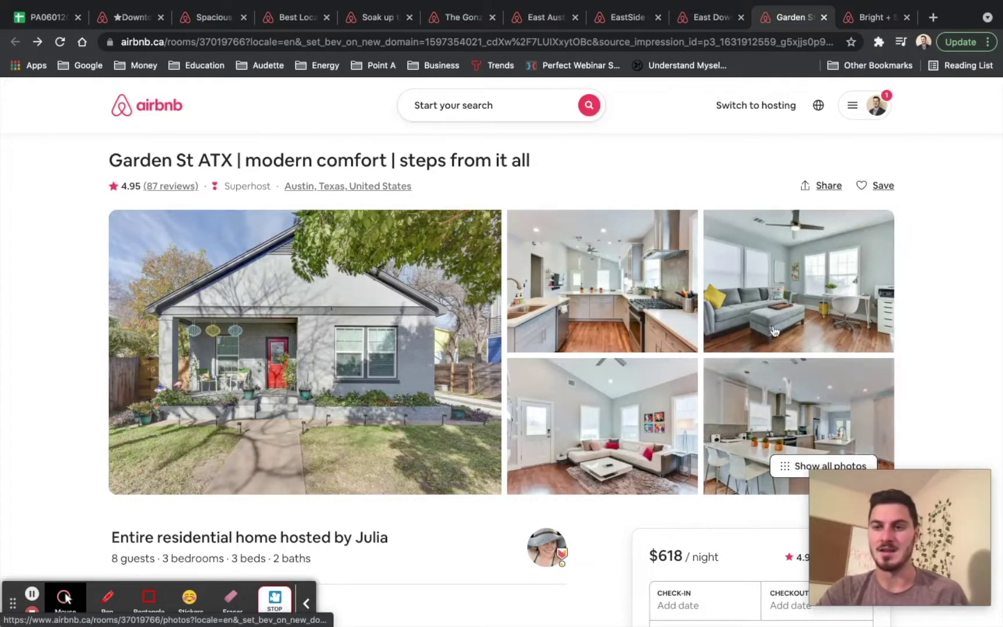
click(124, 19)
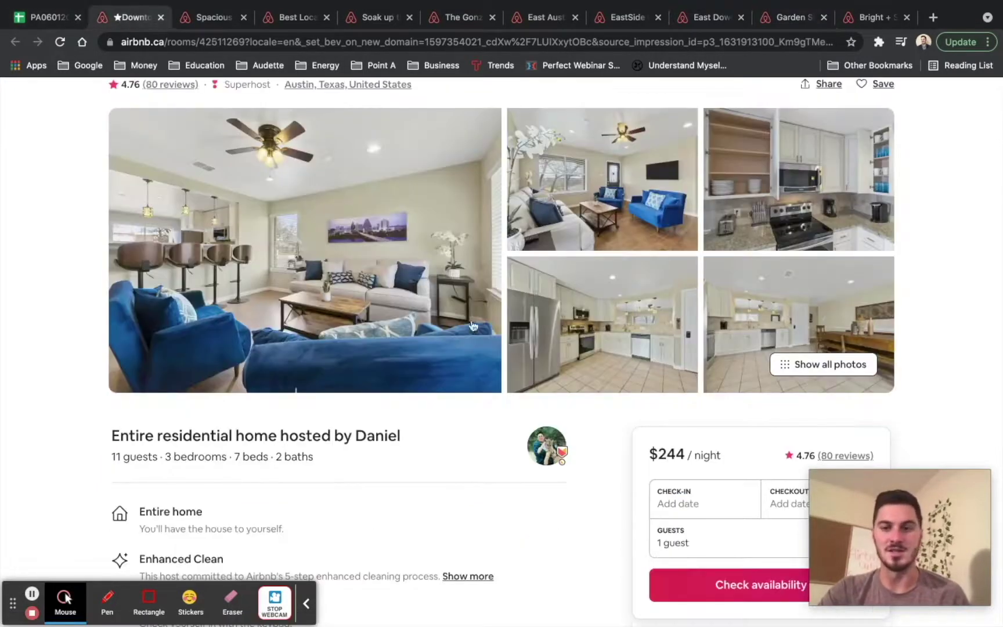
Check the Downtown listing's 11 guests, bedrooms, beds and baths, then return to the sheet
scroll(613, 495, down, 2)
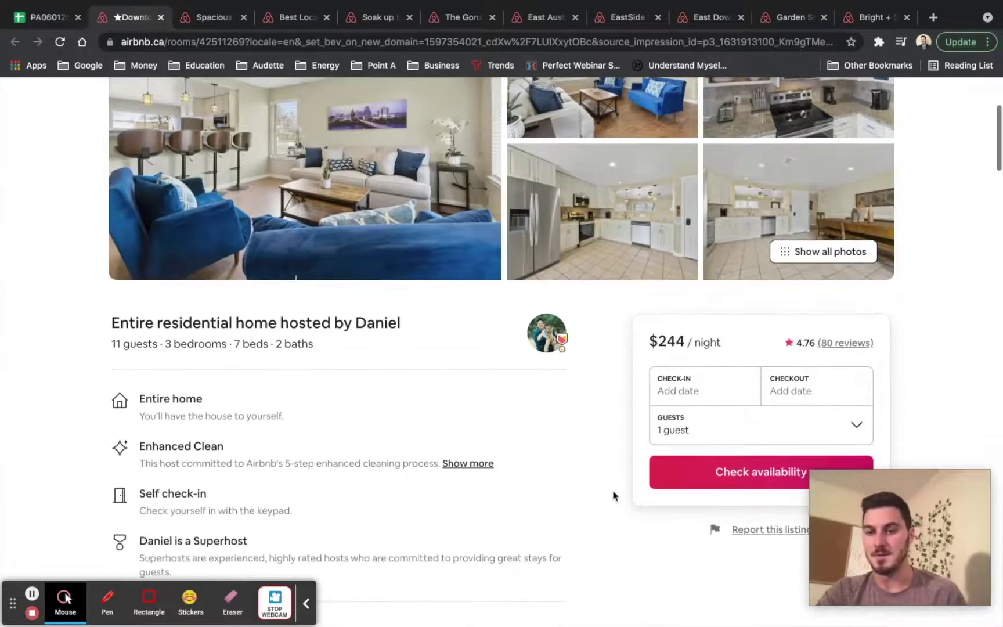
click(109, 347)
drag(109, 346, 347, 347)
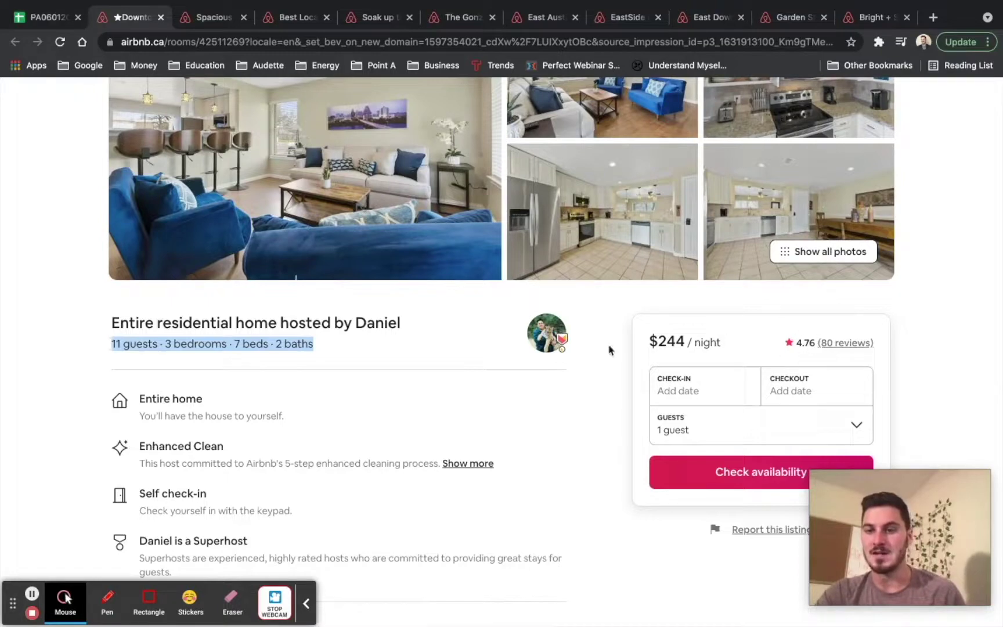
scroll(614, 406, down, 20)
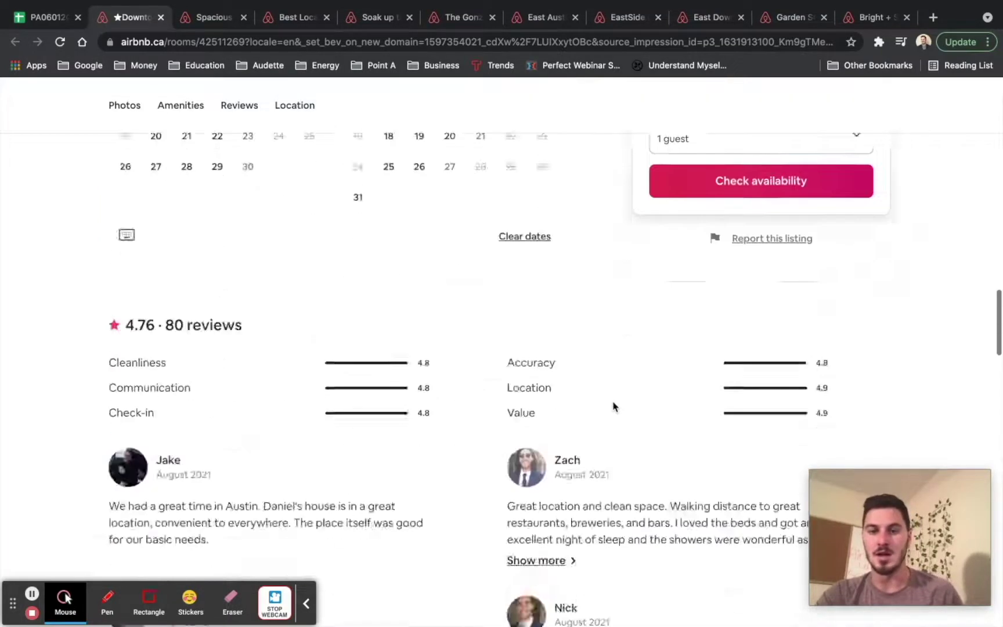
scroll(336, 264, up, 4)
scroll(552, 281, down, 4)
scroll(552, 281, down, 5)
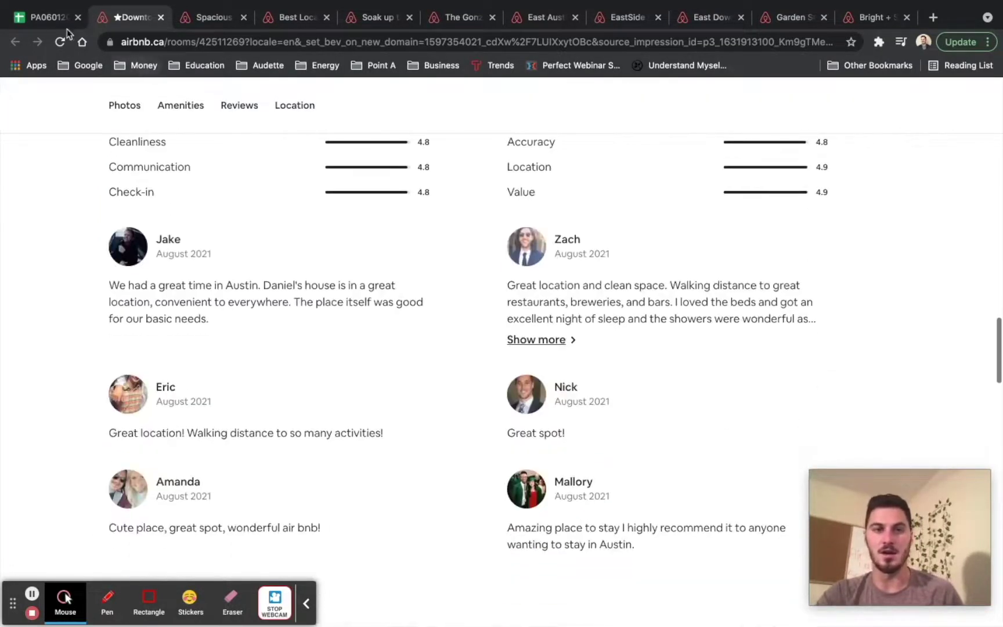
click(47, 19)
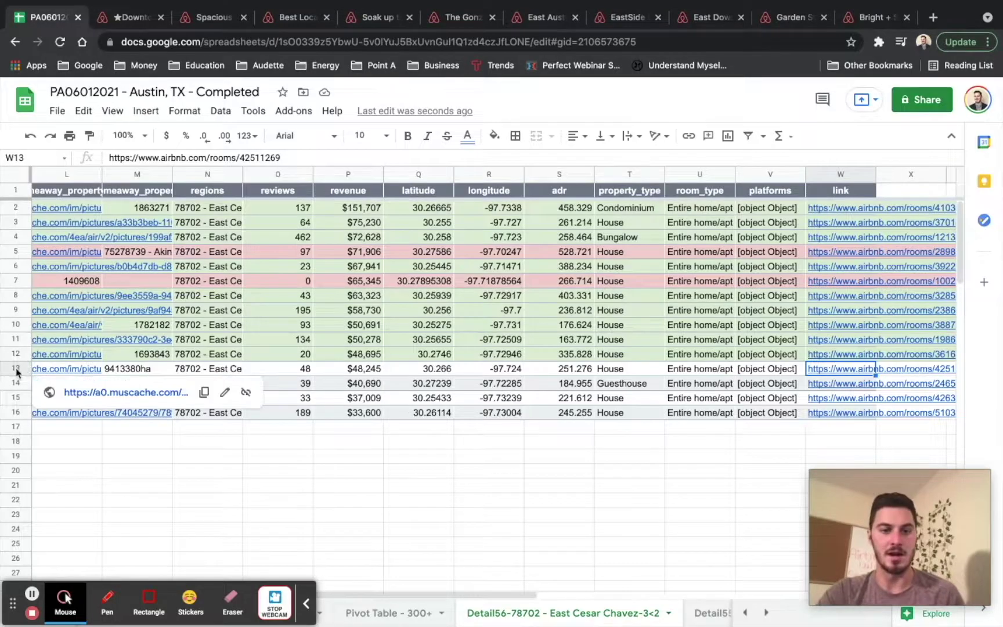
Fill row 13 light green as a real listing
click(17, 369)
click(494, 136)
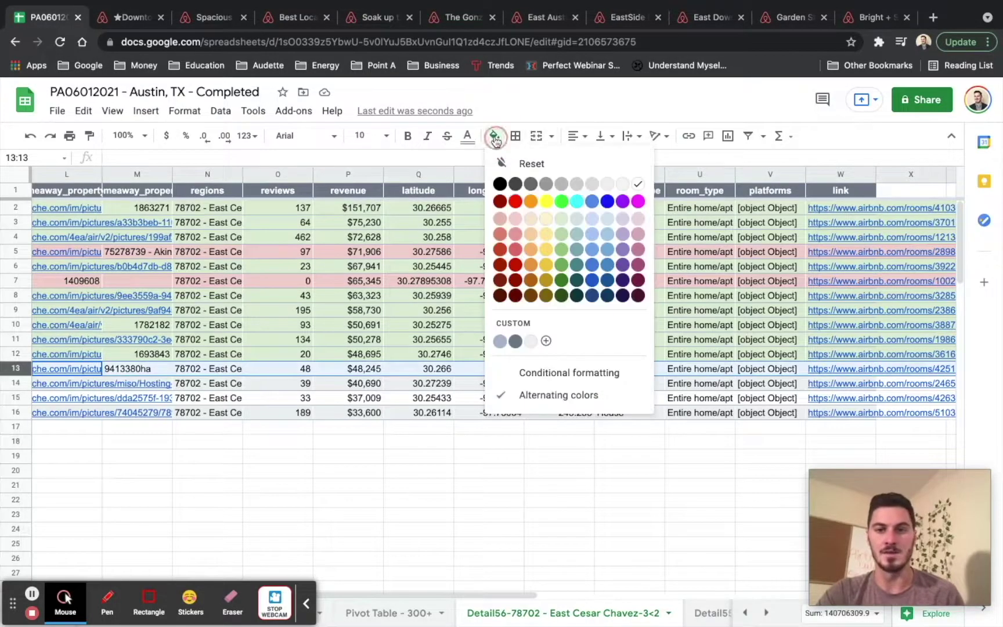
click(562, 222)
Open row 14's Peaceful Guesthouse listing and review its $204 rate, 9 guests and 65 reviews
click(854, 386)
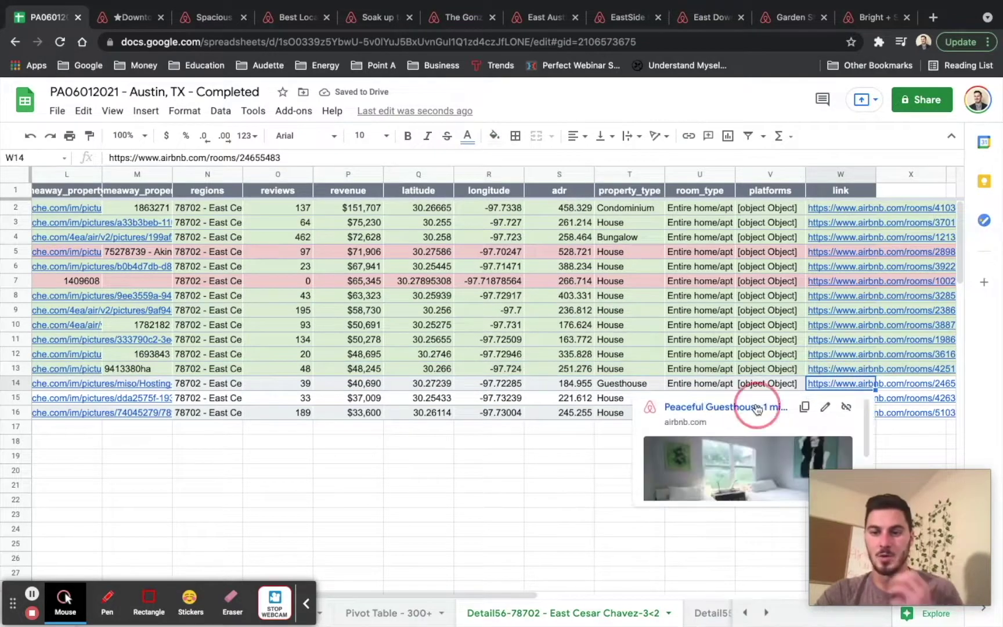
click(754, 407)
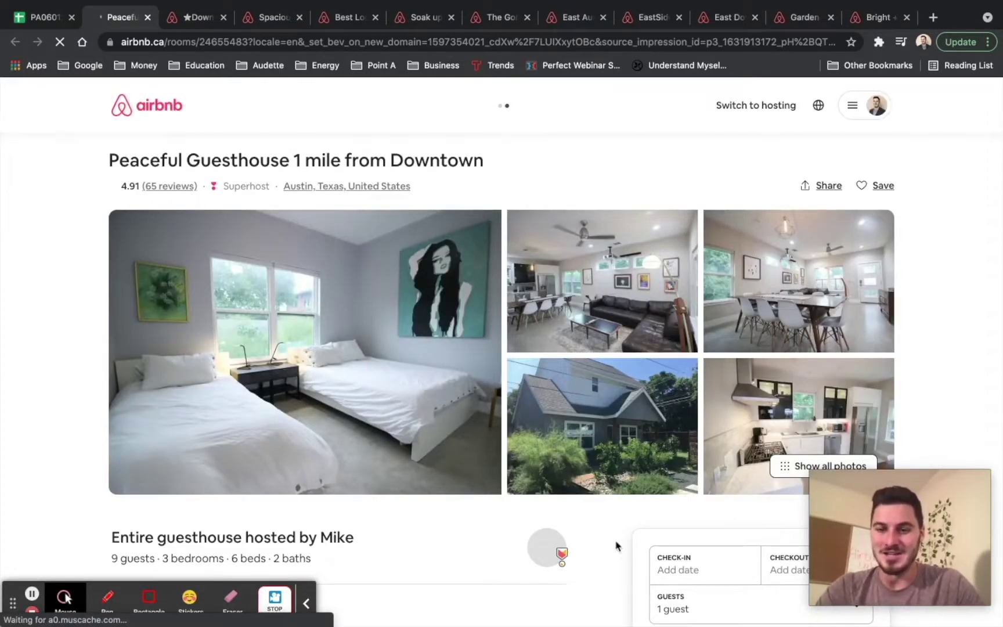
scroll(619, 548, down, 2)
scroll(617, 546, down, 2)
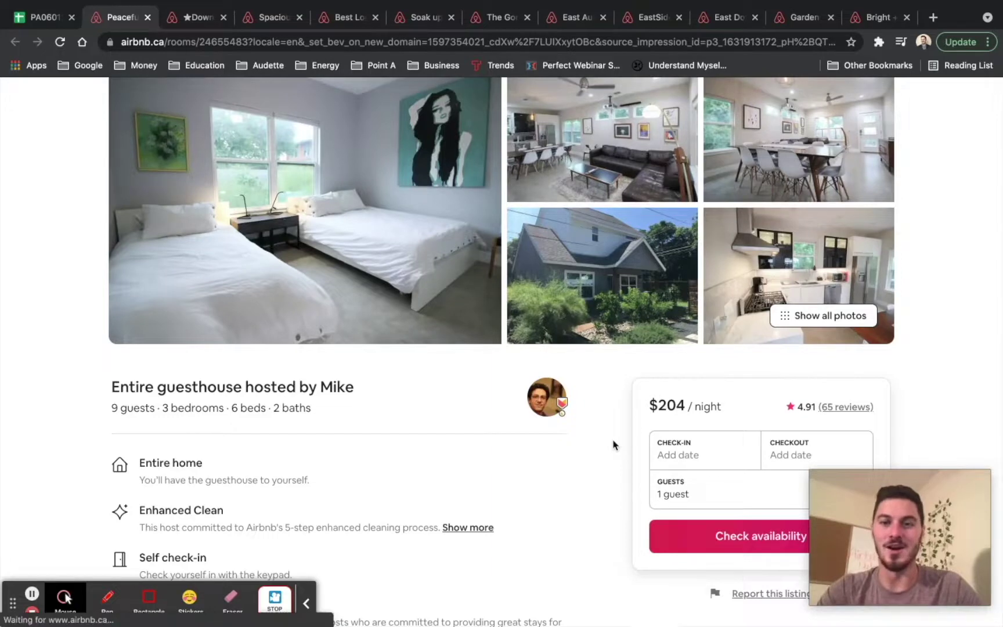
scroll(613, 445, up, 2)
scroll(614, 451, down, 2)
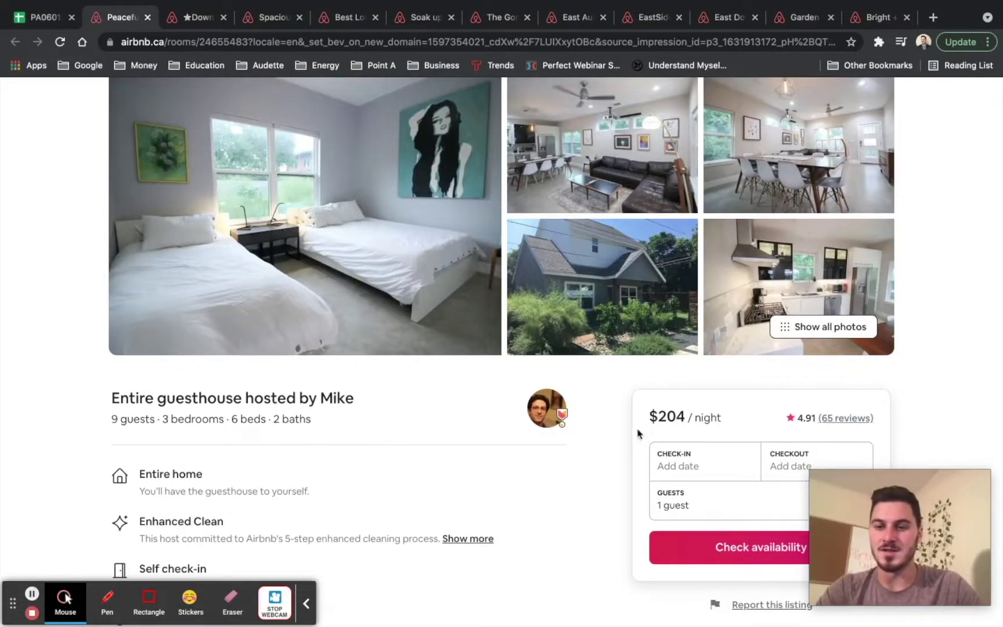
scroll(650, 444, down, 15)
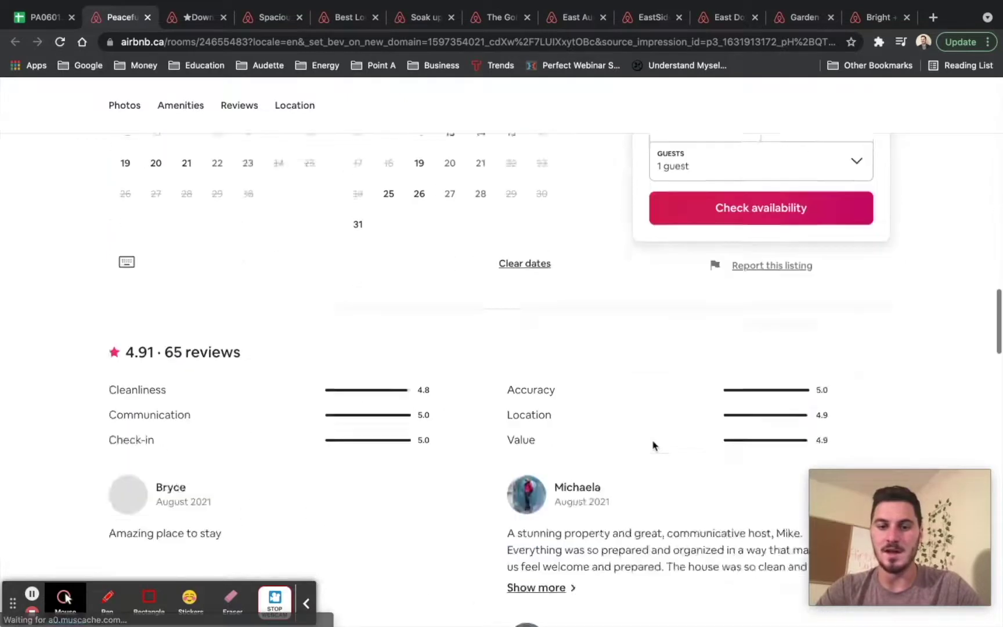
scroll(652, 445, up, 15)
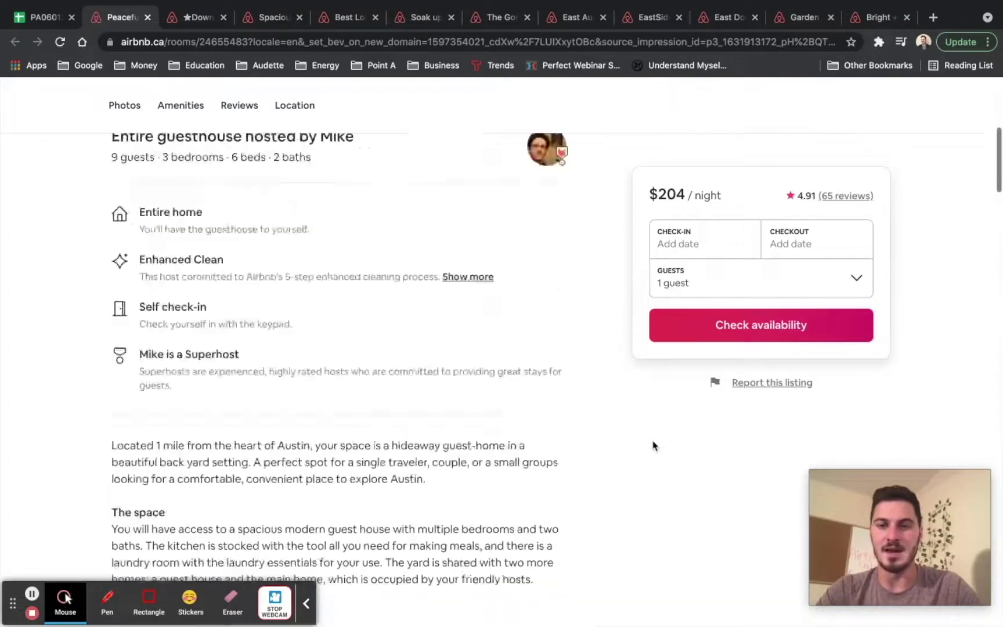
scroll(654, 445, up, 6)
scroll(627, 537, down, 1)
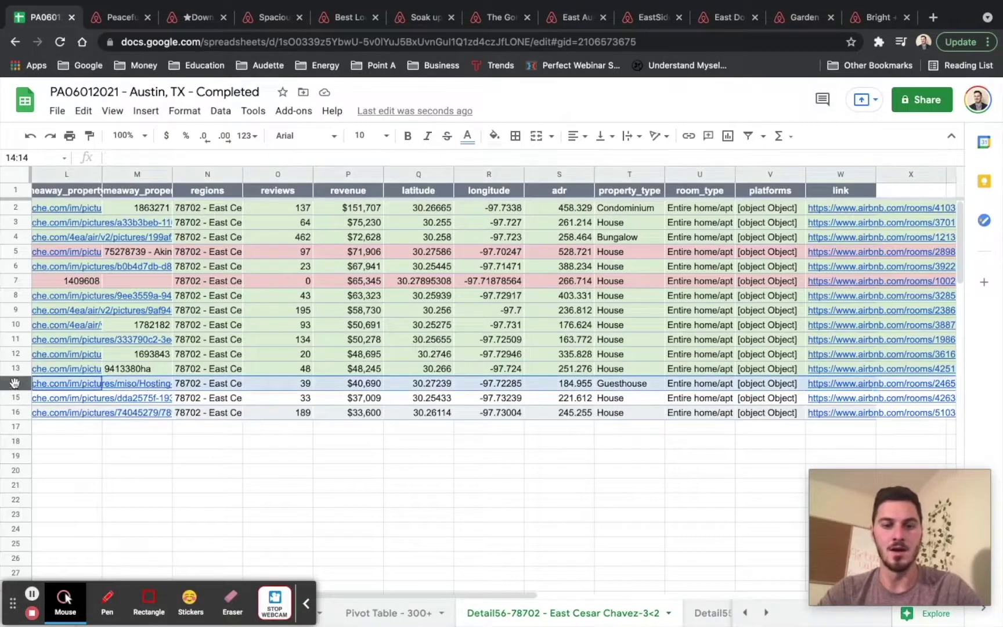
Fill row 14, the Peaceful Guesthouse listing, light green and select cell C14
click(494, 135)
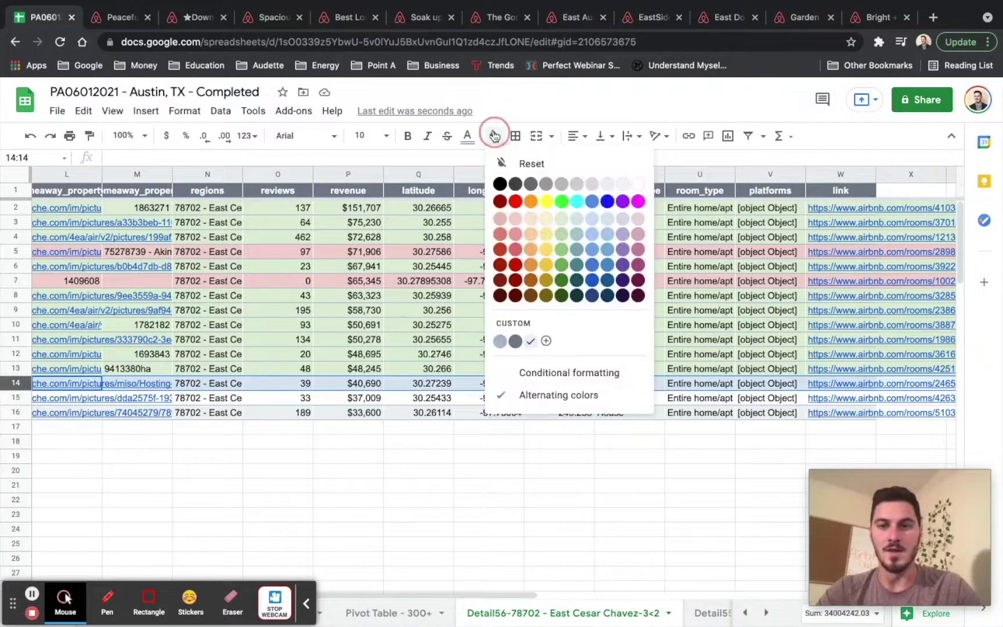
click(561, 221)
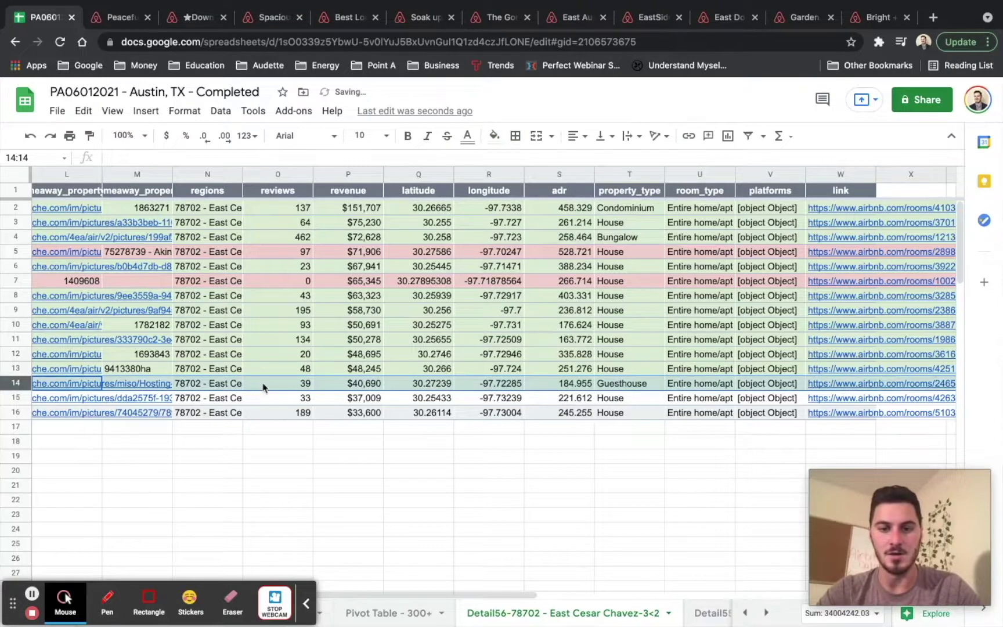
scroll(263, 387, left, 6)
scroll(262, 387, left, 5)
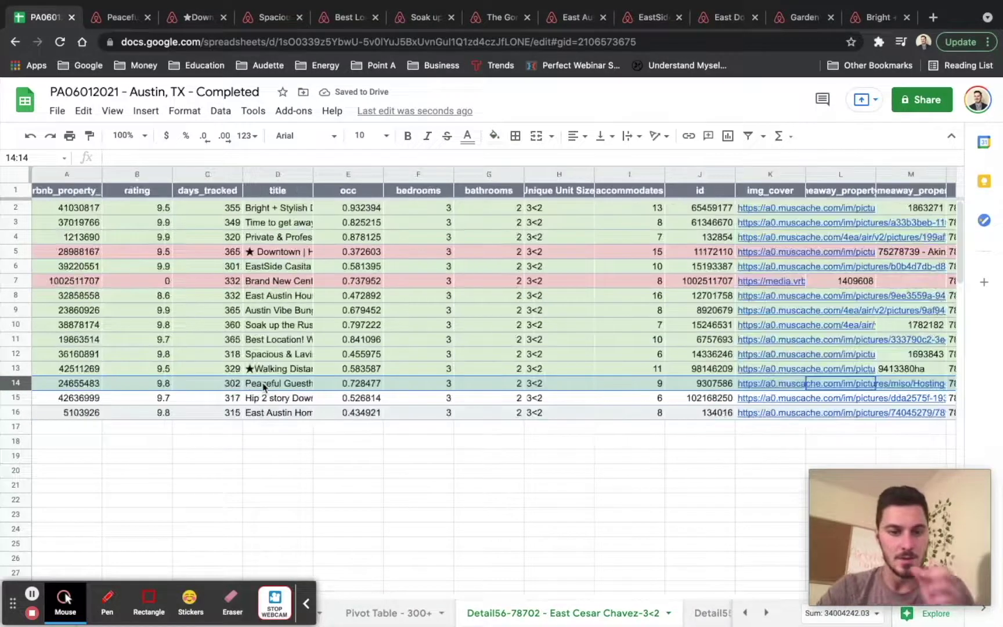
click(235, 387)
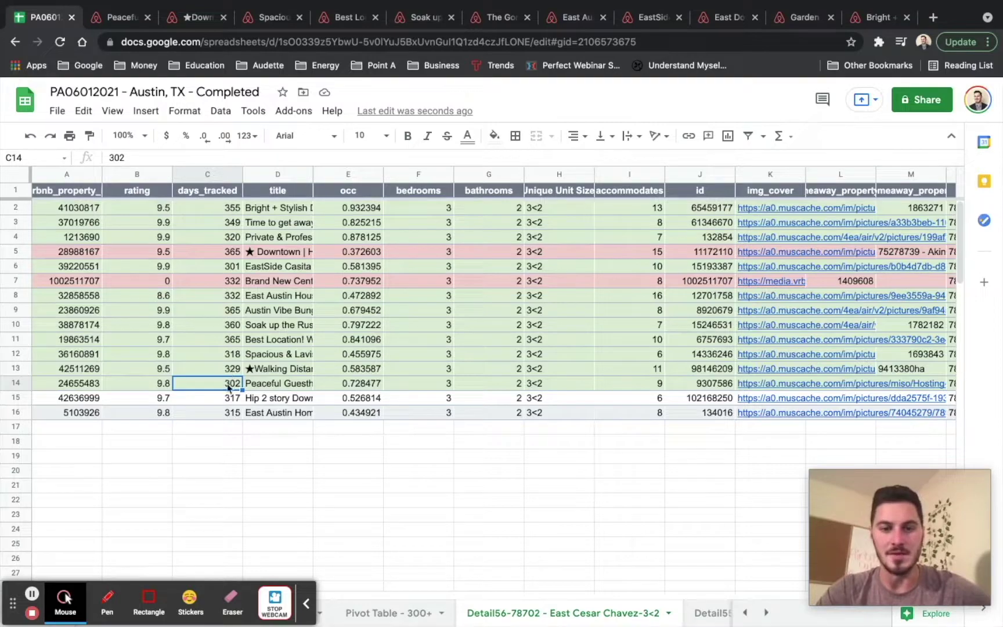
scroll(475, 387, right, 15)
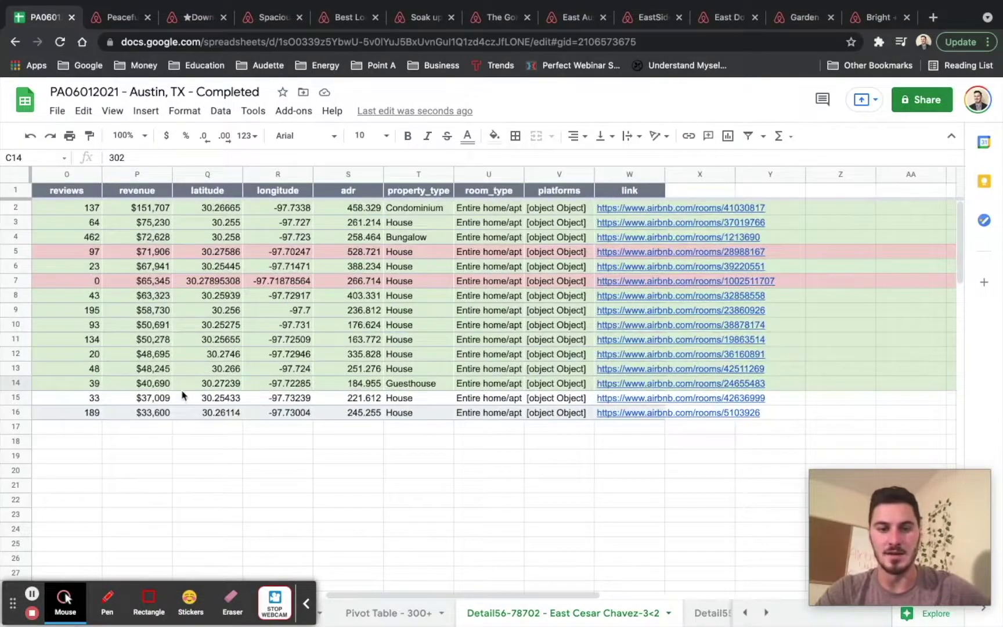
scroll(182, 396, left, 2)
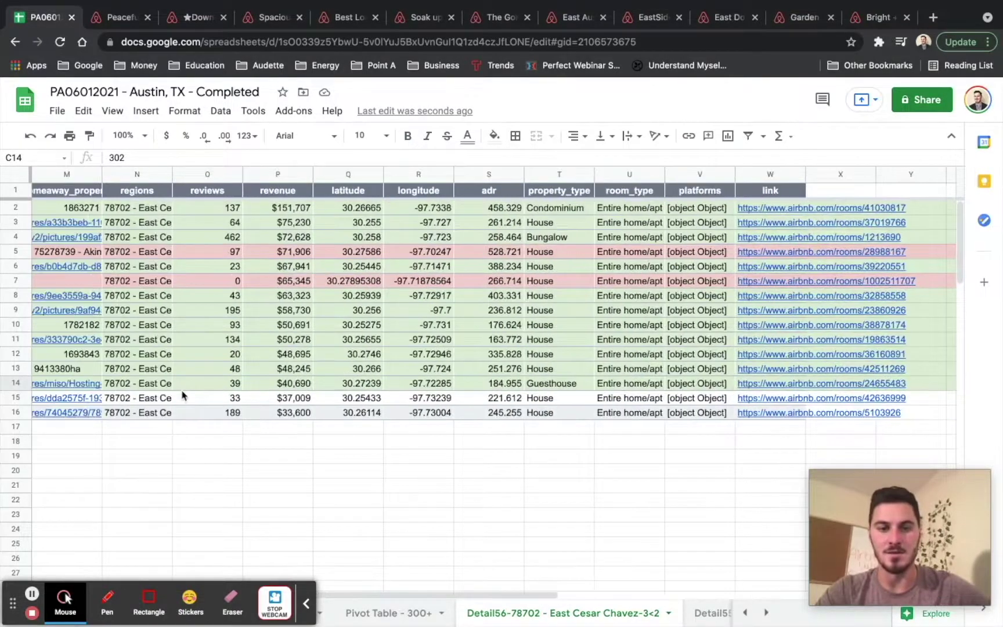
Open the row 15 Hip 2 story listing and review its photos and booking panel
click(751, 400)
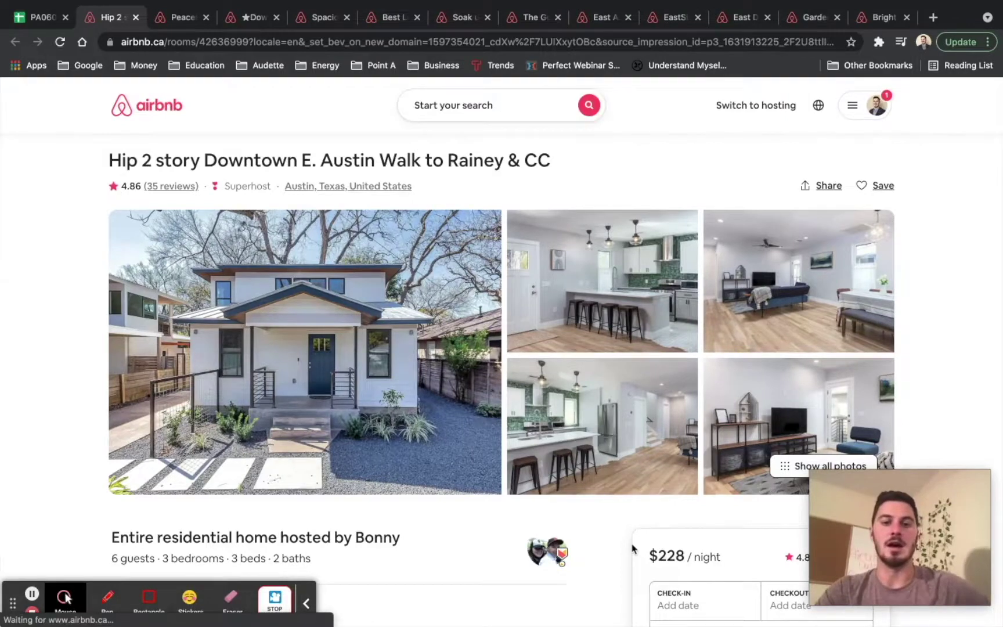
scroll(632, 549, down, 1)
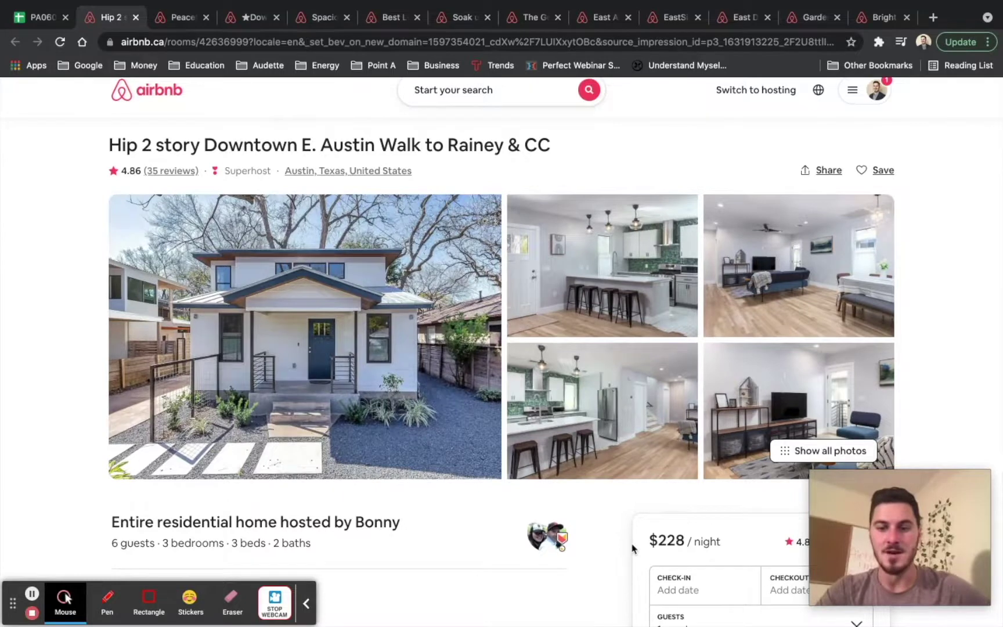
scroll(632, 549, down, 5)
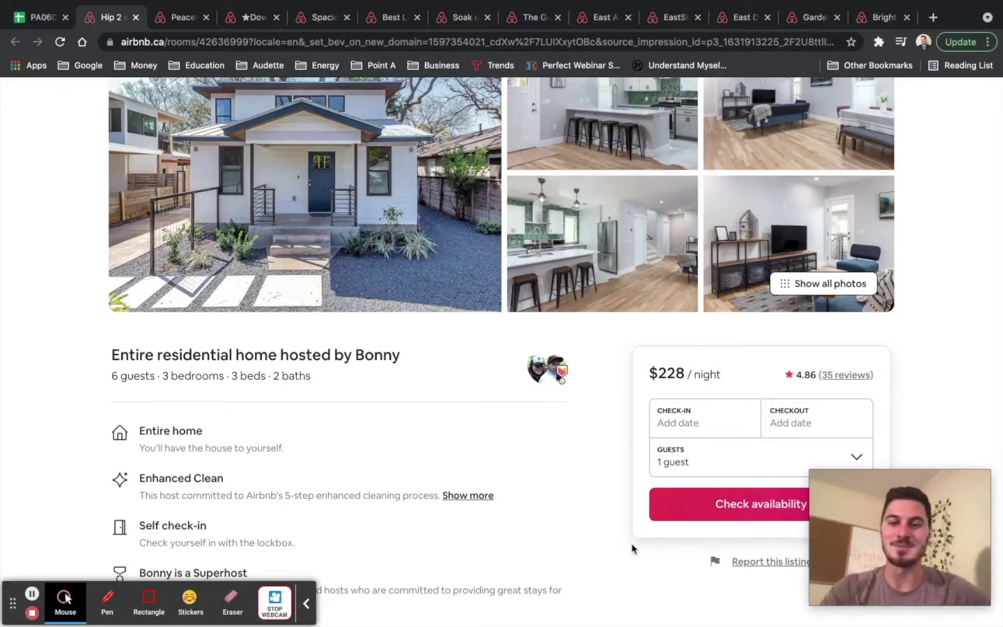
scroll(635, 472, up, 4)
scroll(638, 464, down, 3)
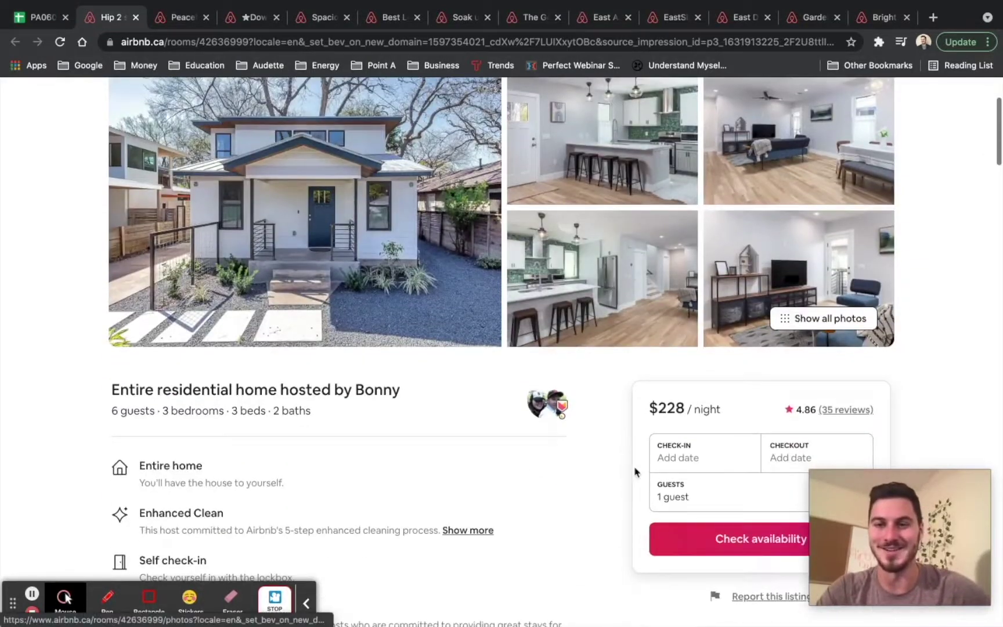
scroll(639, 463, up, 2)
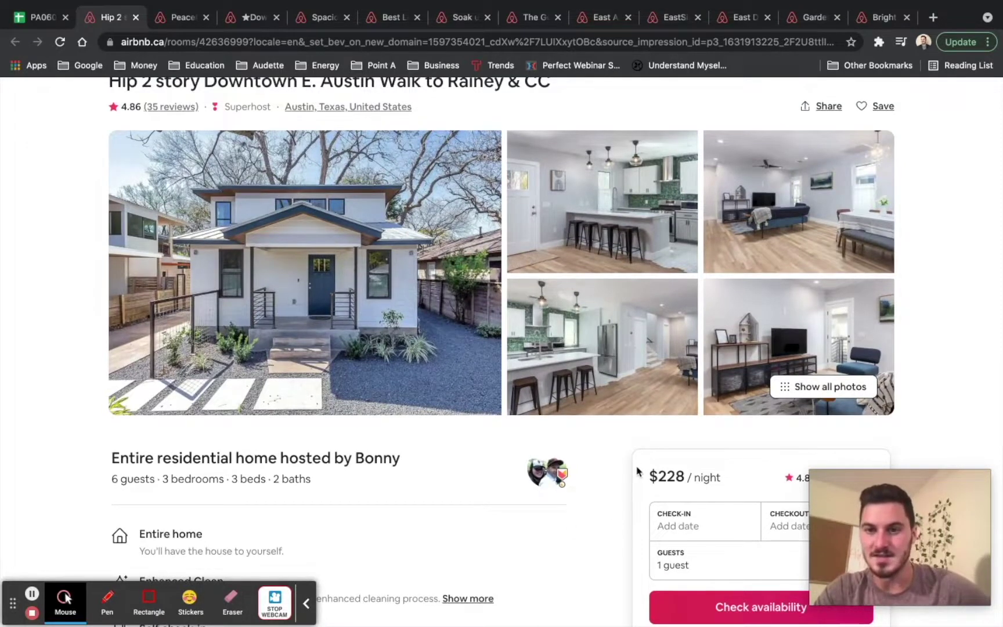
scroll(637, 472, up, 1)
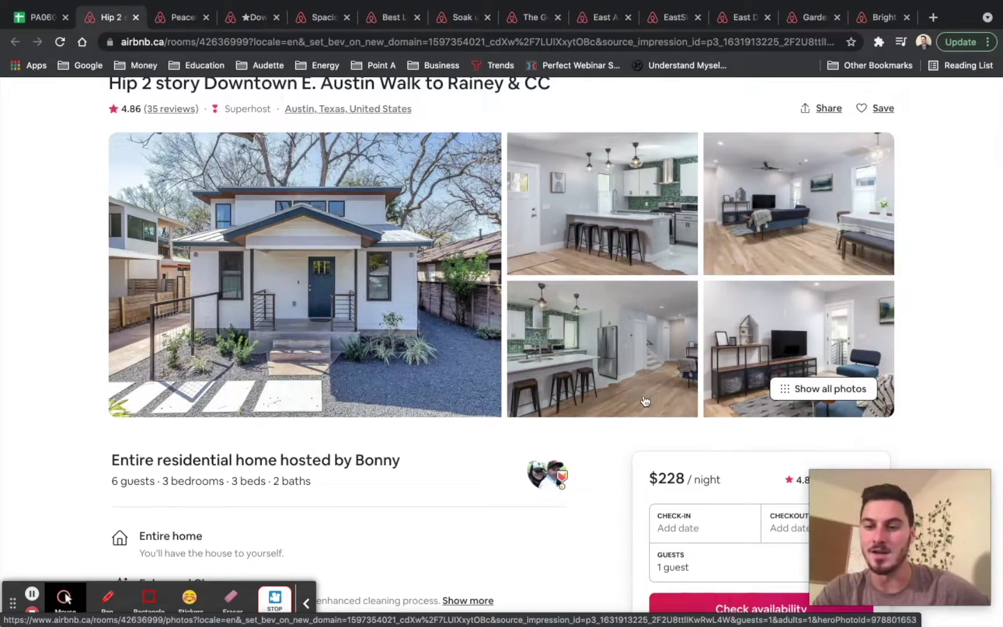
scroll(644, 400, down, 1)
scroll(623, 431, up, 1)
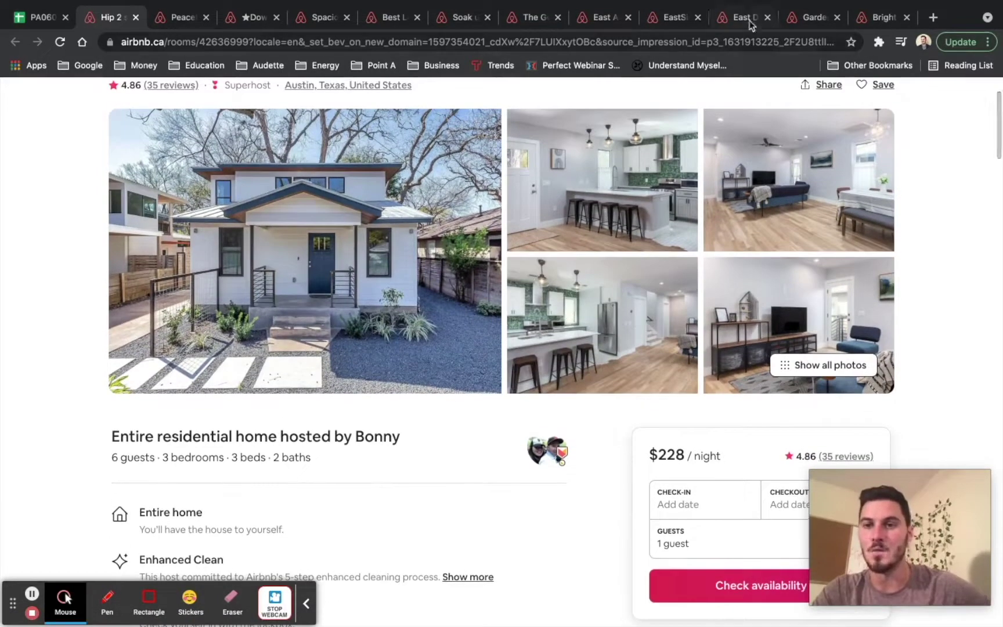
Compare briefly with the Garden St ATX listing, then scroll the Hip 2 story page to its calendar
click(810, 17)
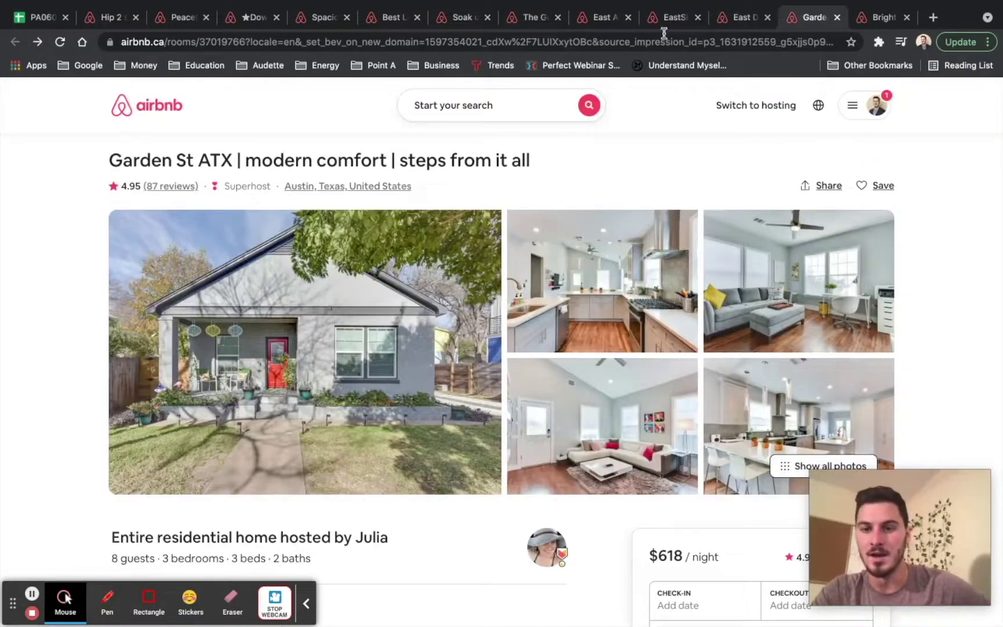
click(106, 18)
scroll(592, 473, down, 3)
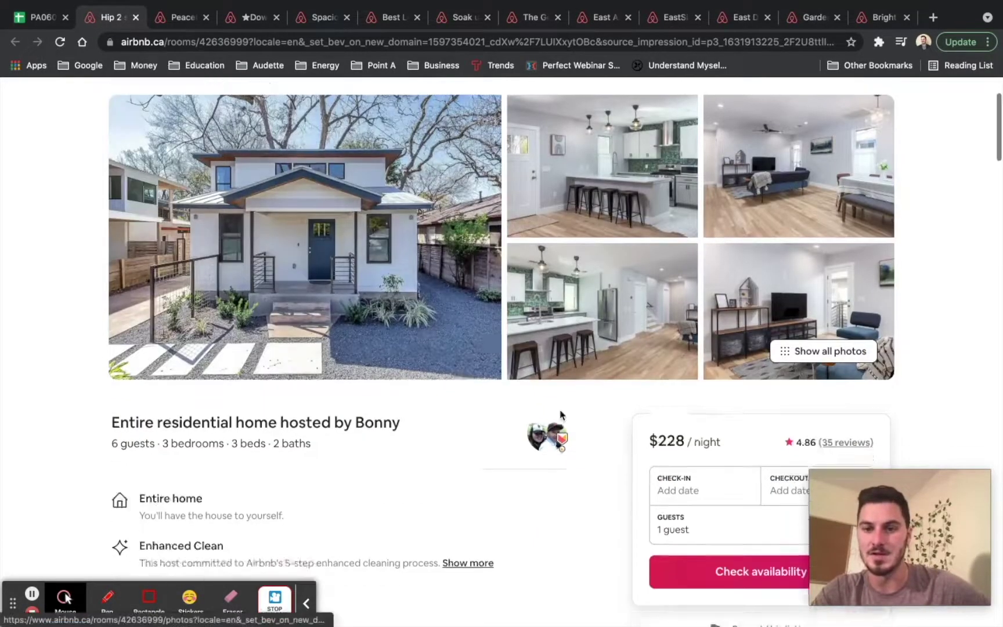
scroll(592, 474, down, 15)
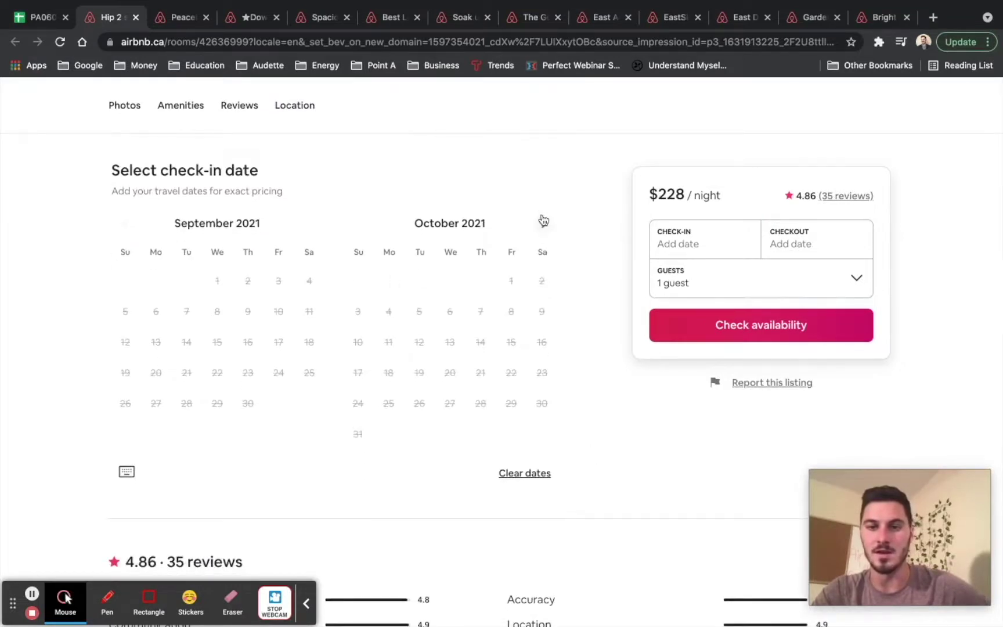
click(543, 223)
click(544, 224)
click(543, 223)
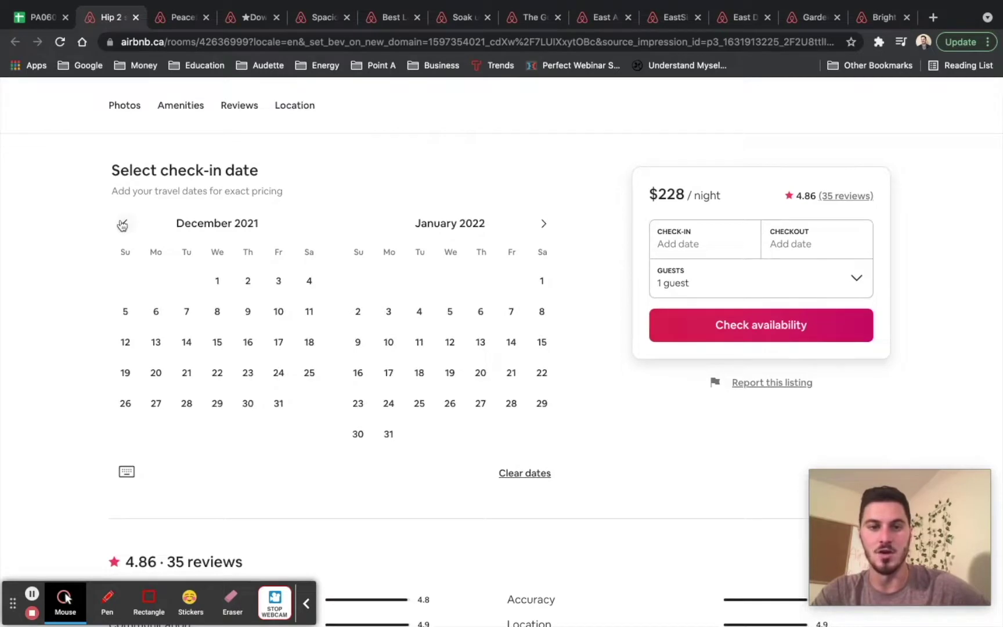
click(123, 224)
click(123, 224)
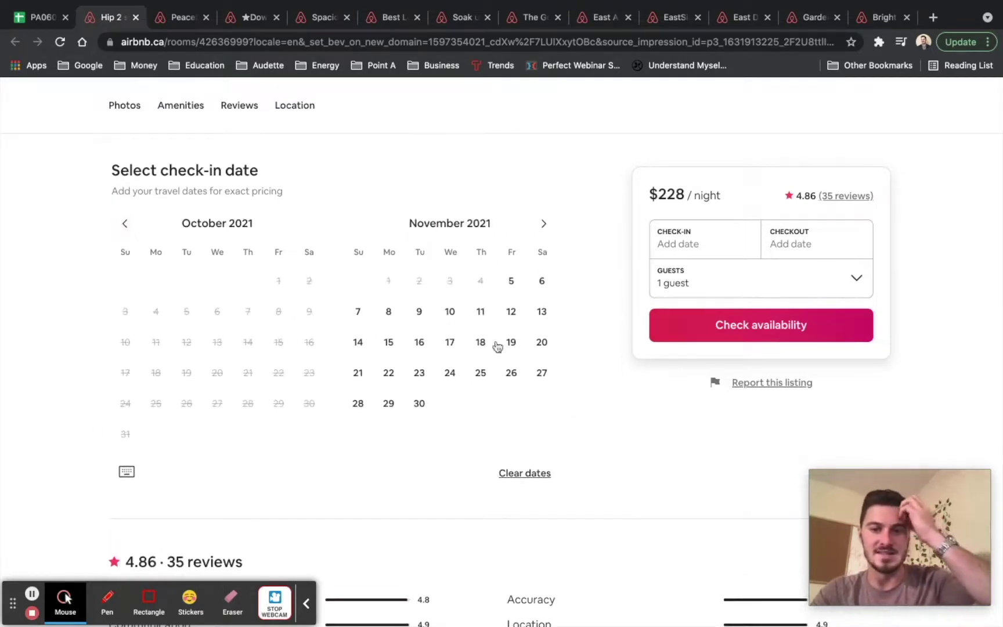
click(124, 224)
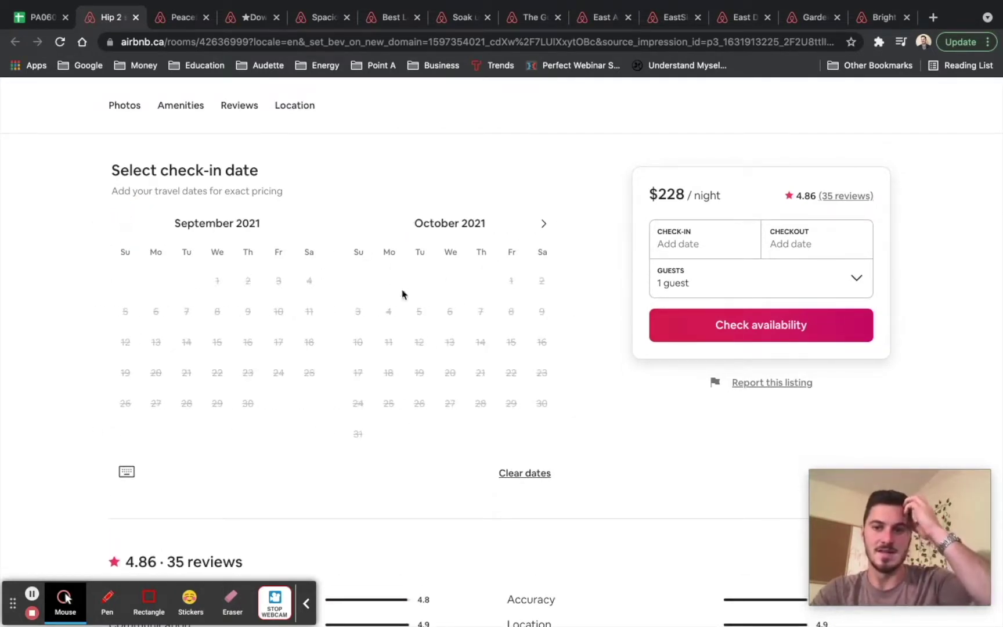
scroll(585, 366, down, 3)
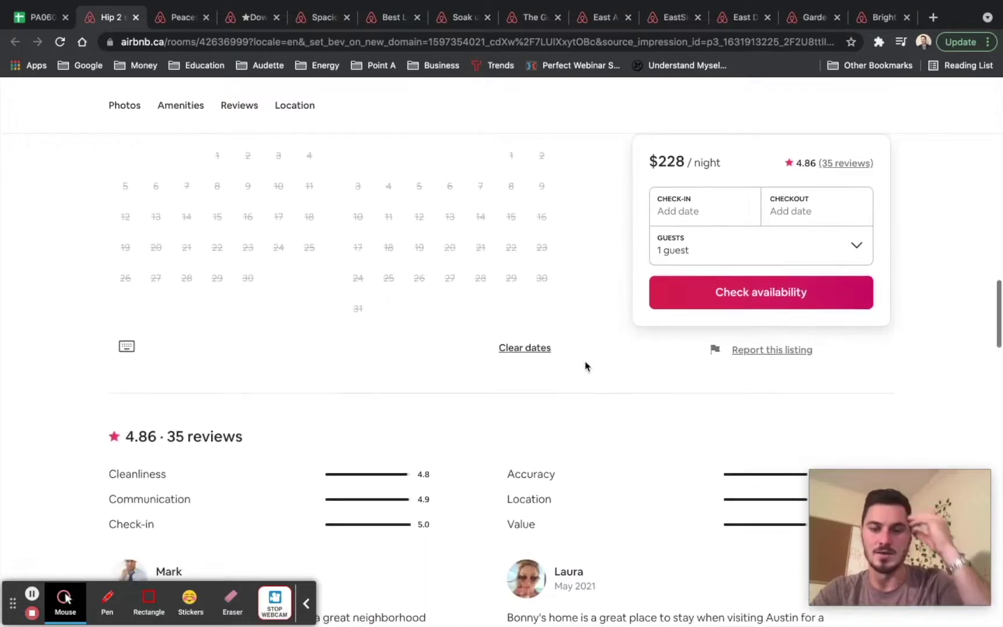
right_click(585, 364)
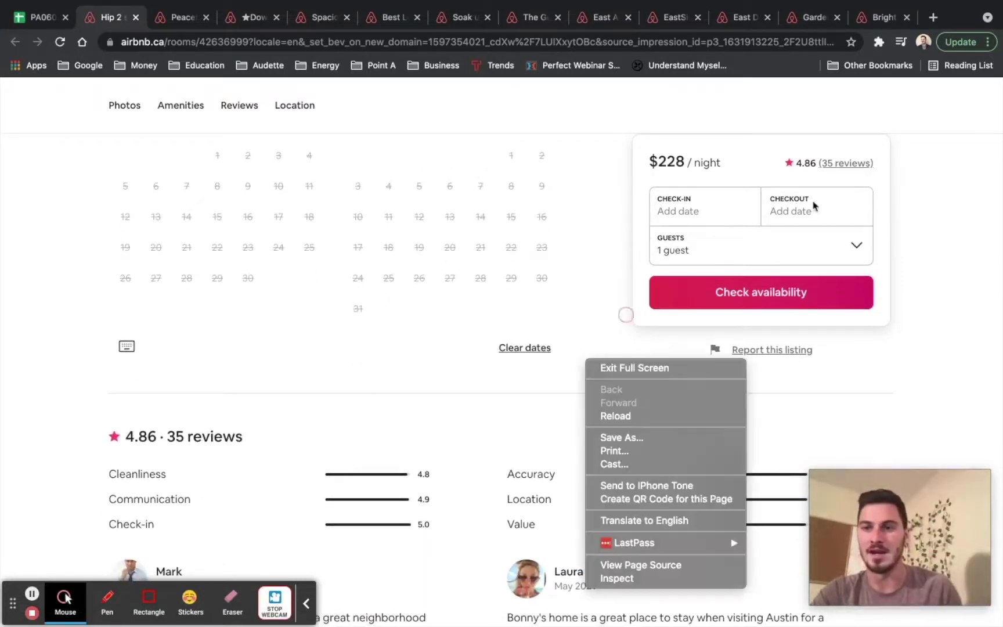
click(585, 219)
scroll(594, 262, down, 4)
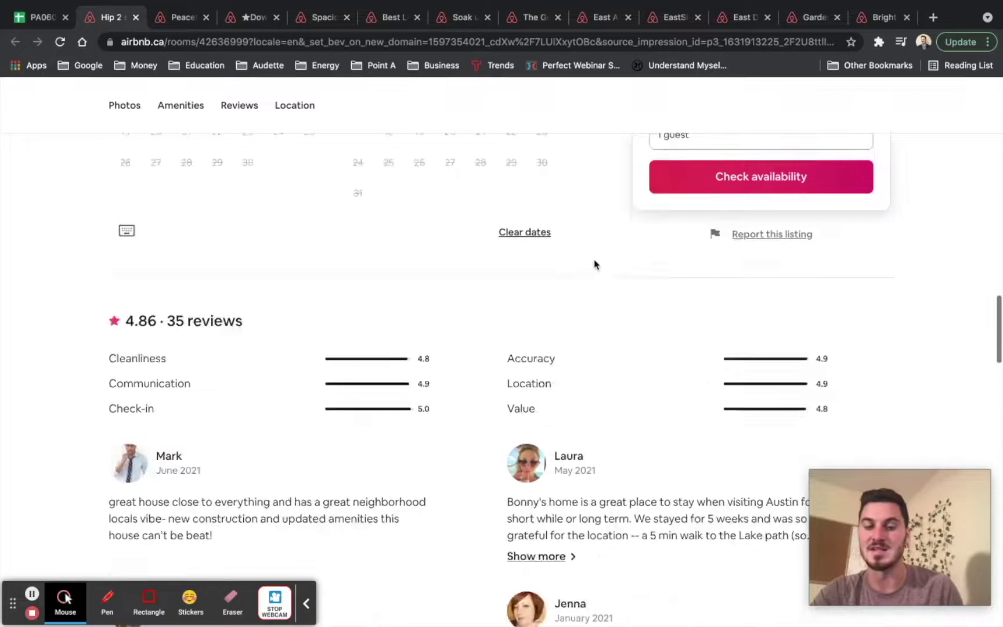
scroll(456, 306, up, 1)
scroll(455, 306, down, 5)
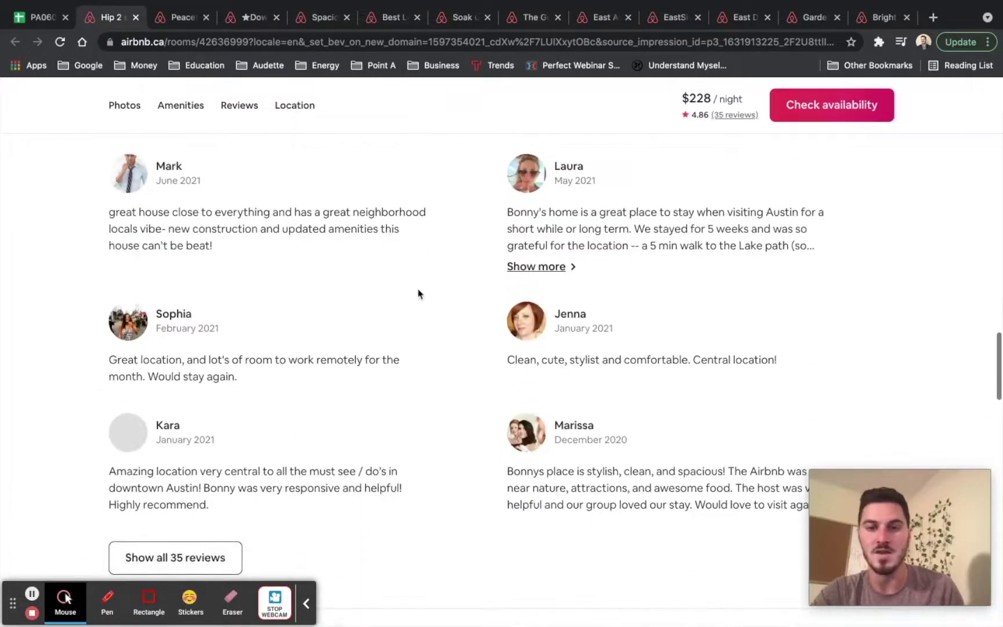
scroll(177, 200, up, 1)
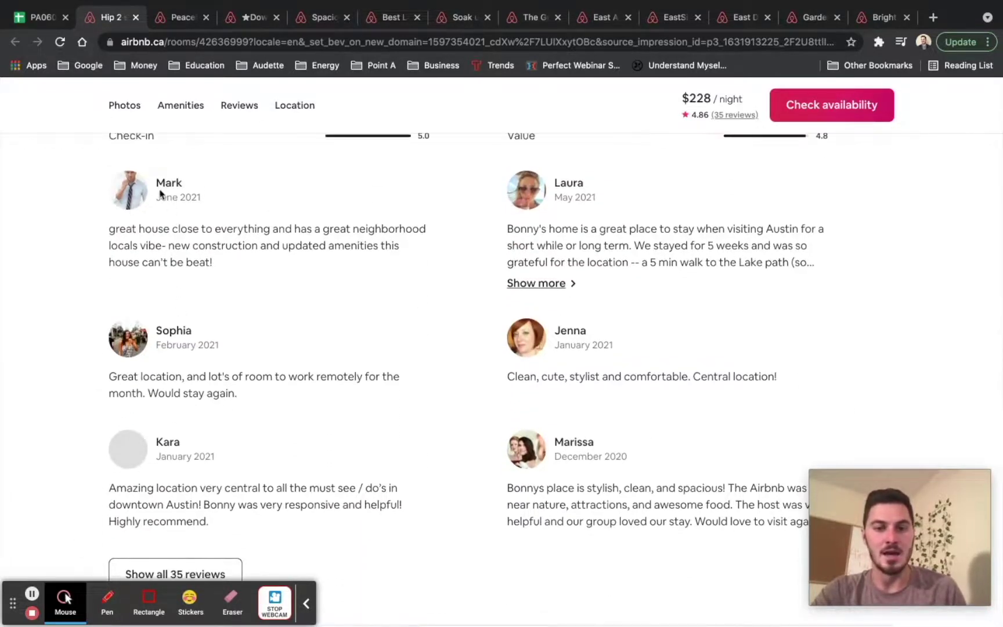
scroll(260, 510, down, 1)
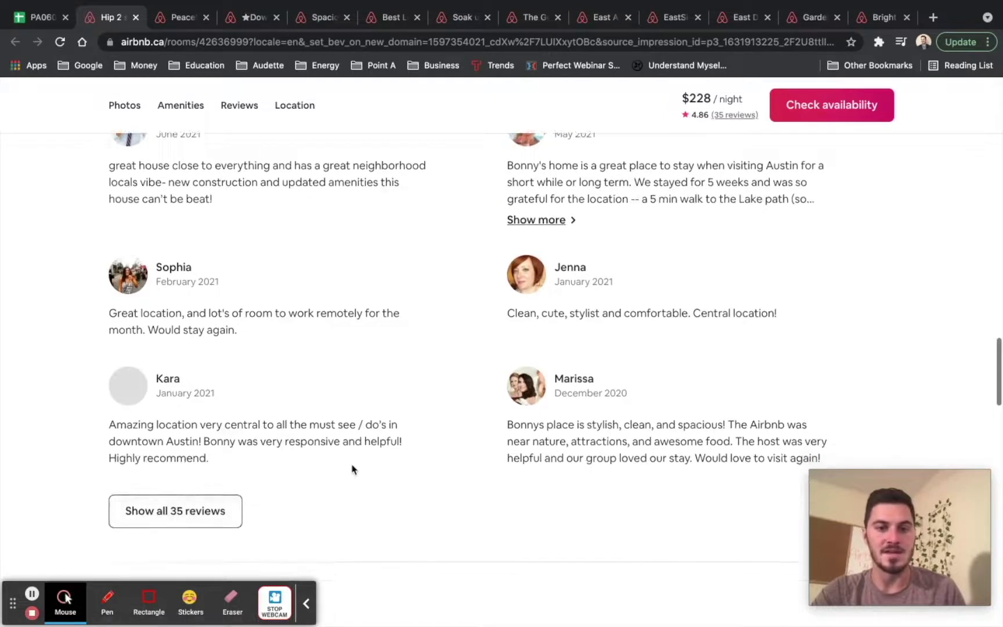
scroll(352, 468, up, 1)
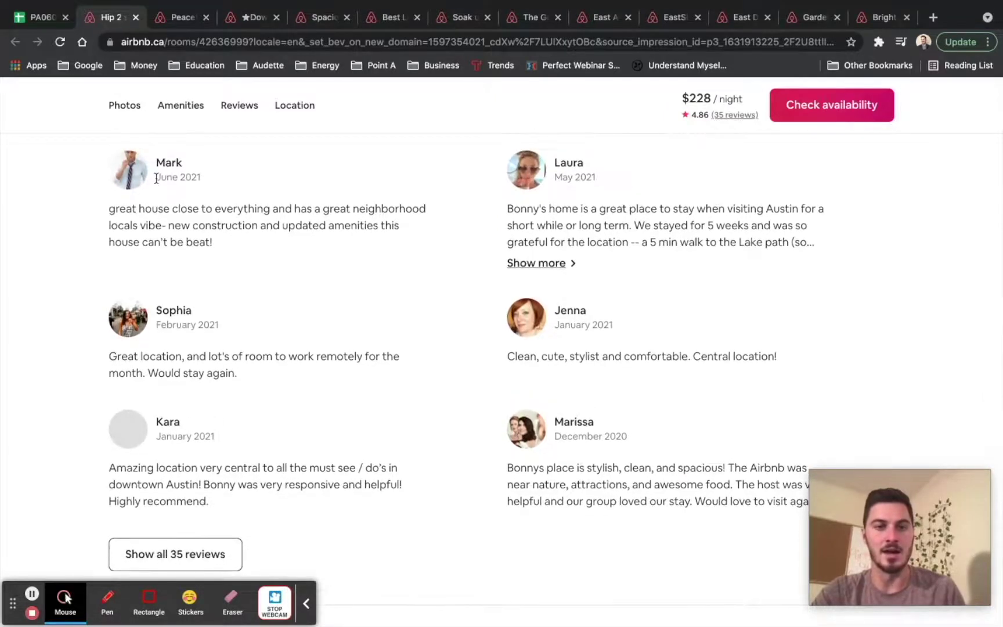
scroll(164, 178, up, 2)
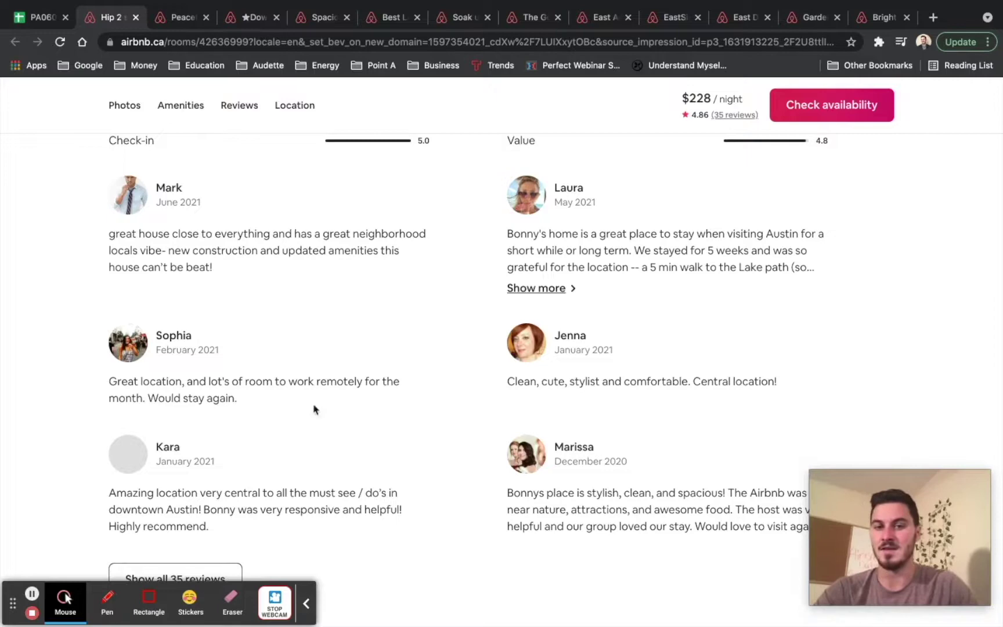
scroll(527, 331, up, 20)
scroll(527, 331, down, 5)
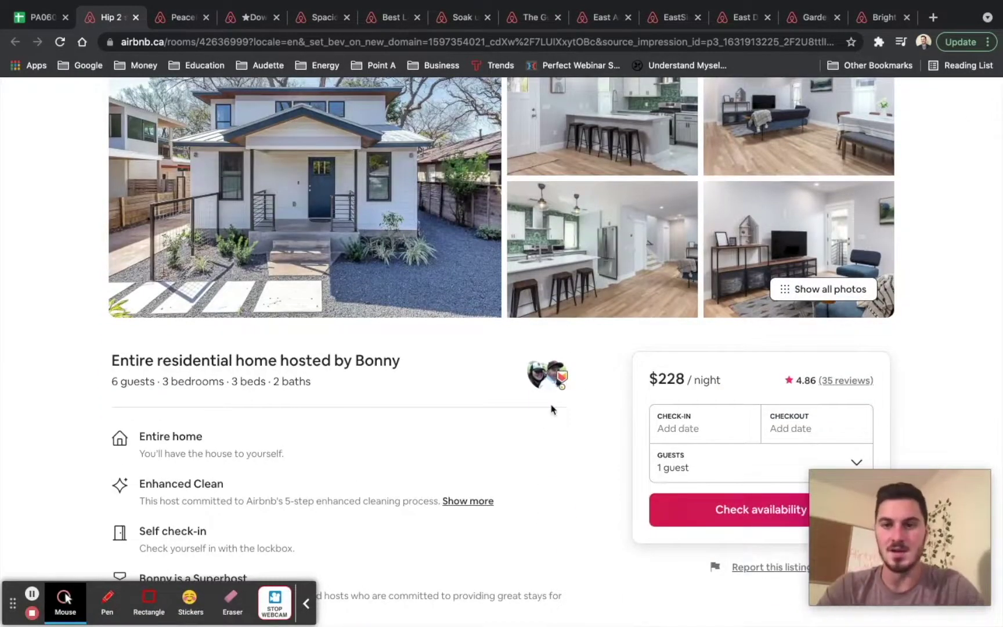
scroll(609, 420, up, 3)
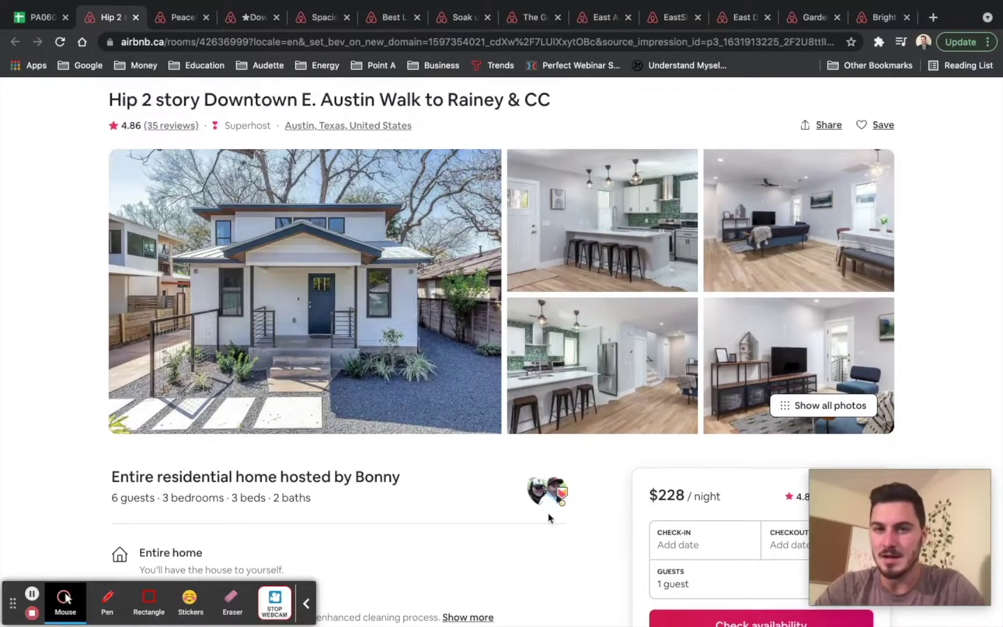
scroll(563, 527, down, 3)
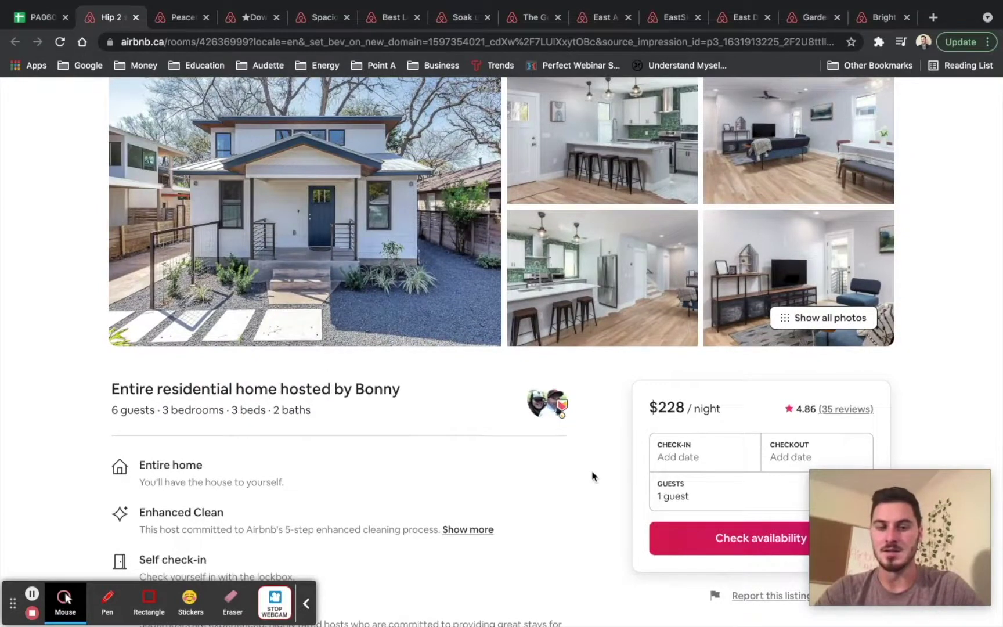
Fill row 15, the Hip 2 story listing (room 42636999), light red as bad data
click(40, 17)
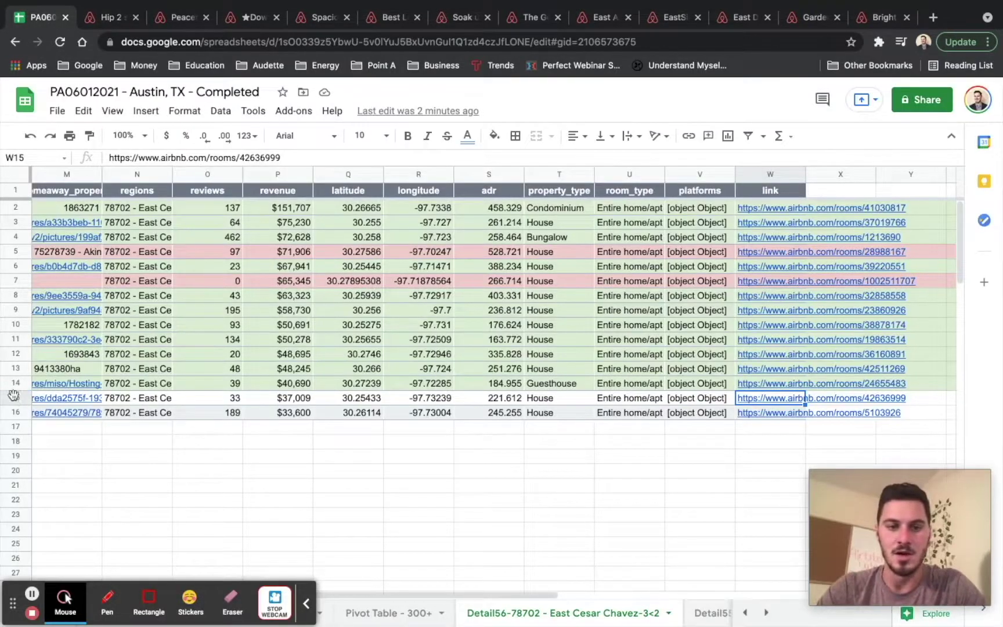
click(15, 397)
click(494, 135)
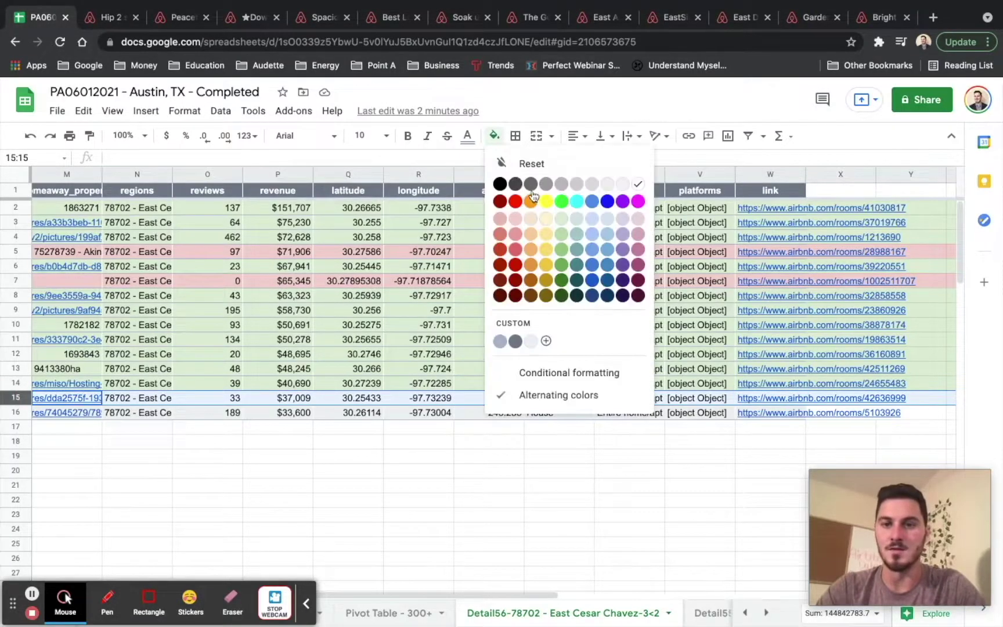
click(516, 217)
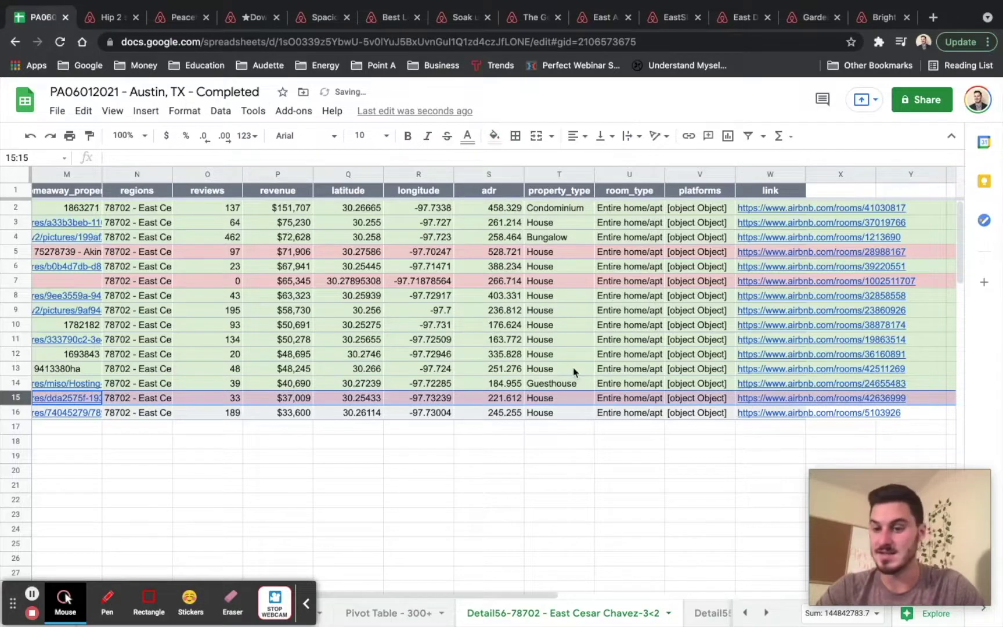
click(756, 413)
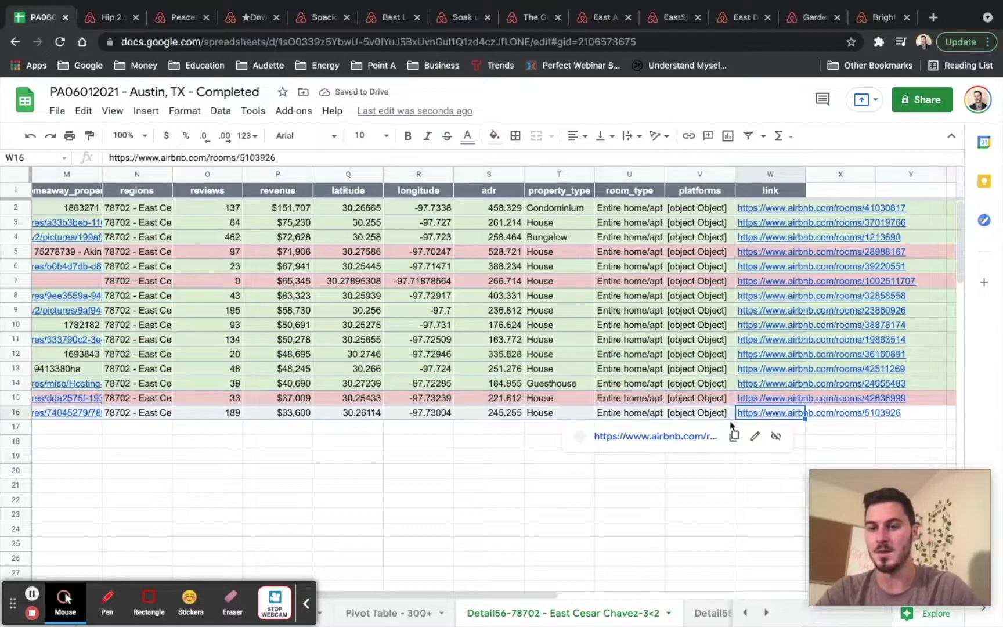
Open the row 16 East Austin Home Blocks From DT listing and close the Hip 2 tab
click(693, 437)
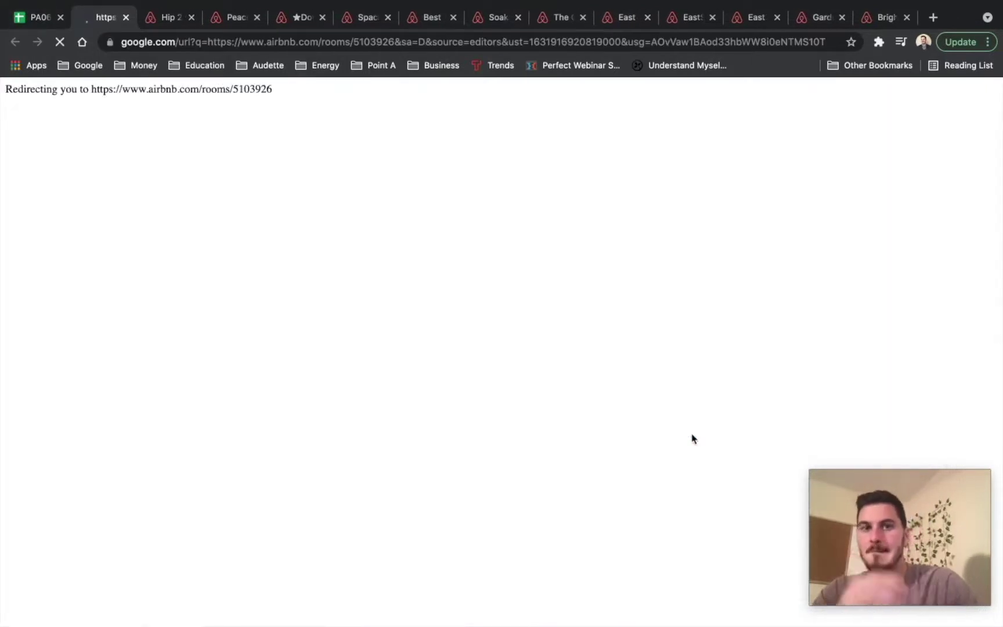
click(191, 16)
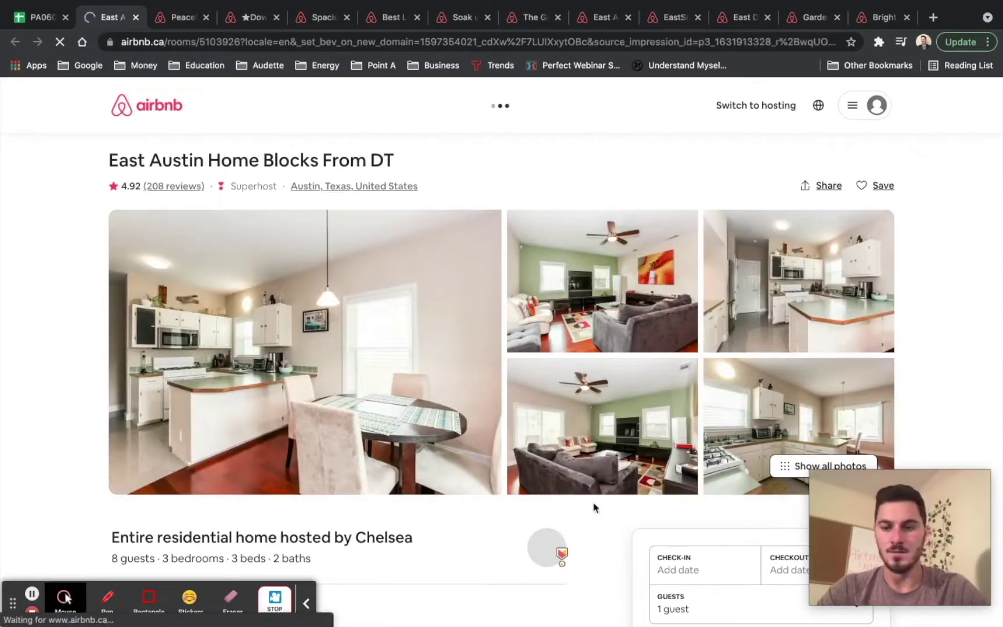
scroll(593, 507, down, 5)
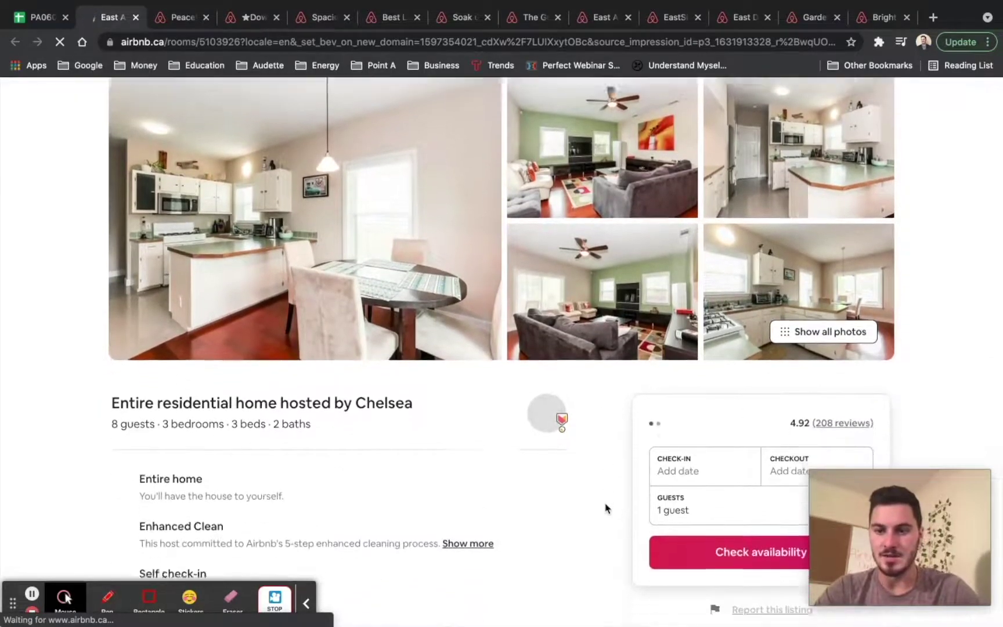
scroll(621, 418, down, 2)
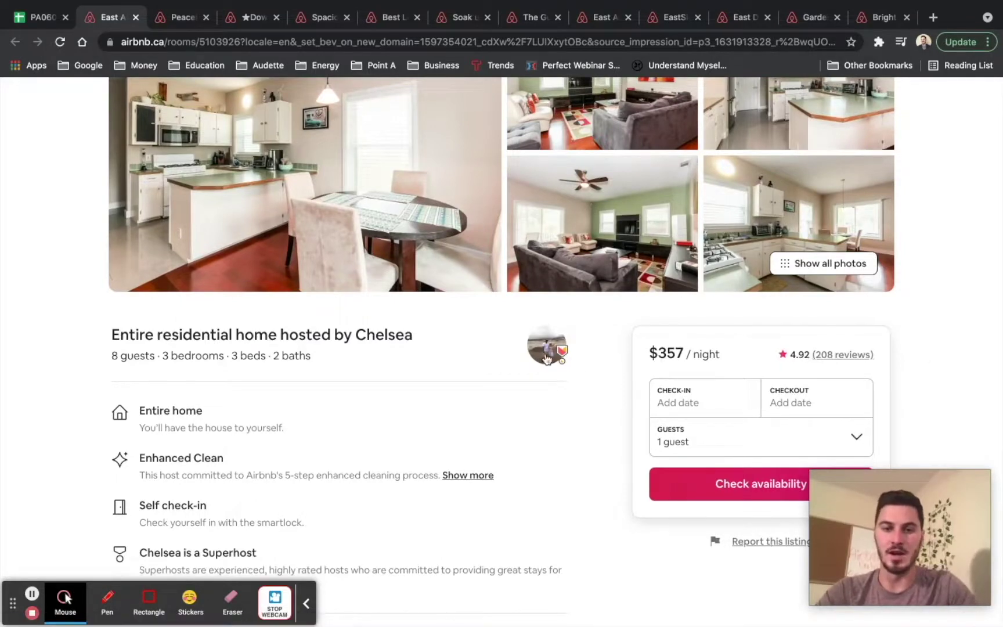
Review the East Austin Home listing's details: $357 per night, 208 reviews
scroll(624, 431, down, 10)
scroll(624, 431, down, 8)
scroll(623, 430, up, 2)
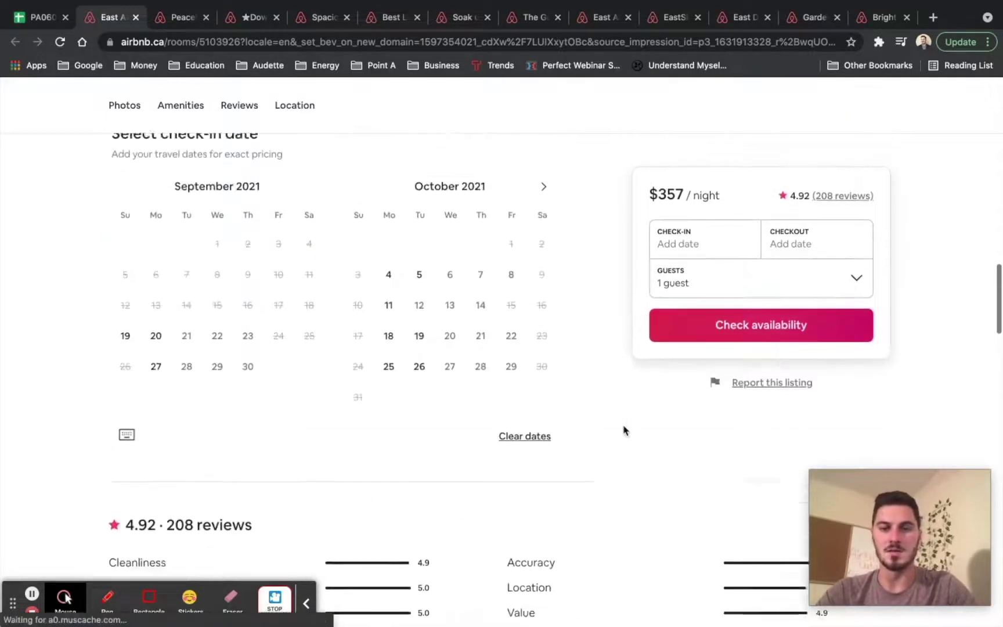
scroll(644, 390, down, 4)
scroll(645, 390, down, 5)
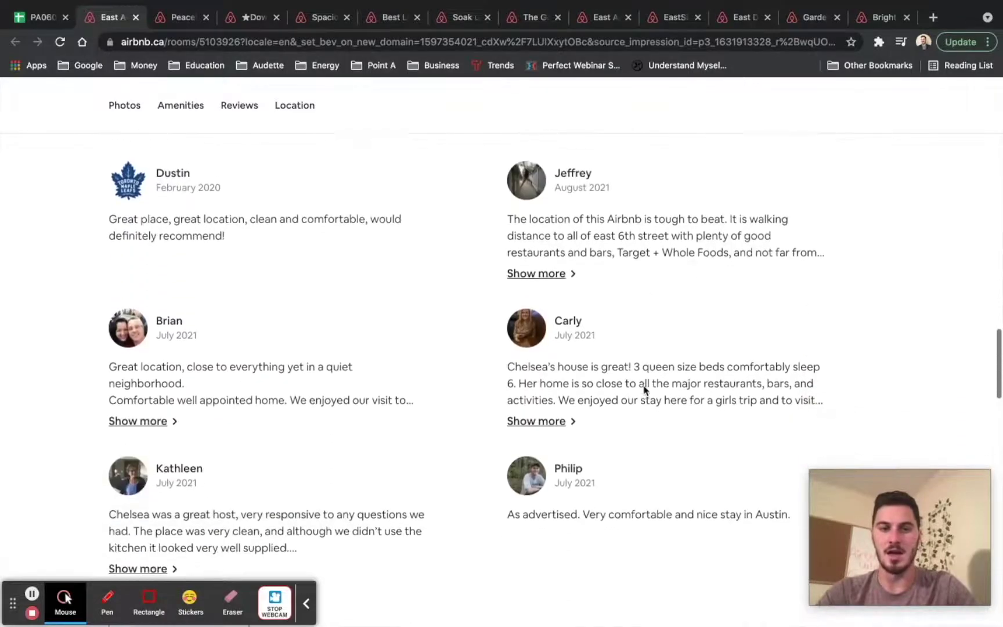
scroll(367, 332, down, 1)
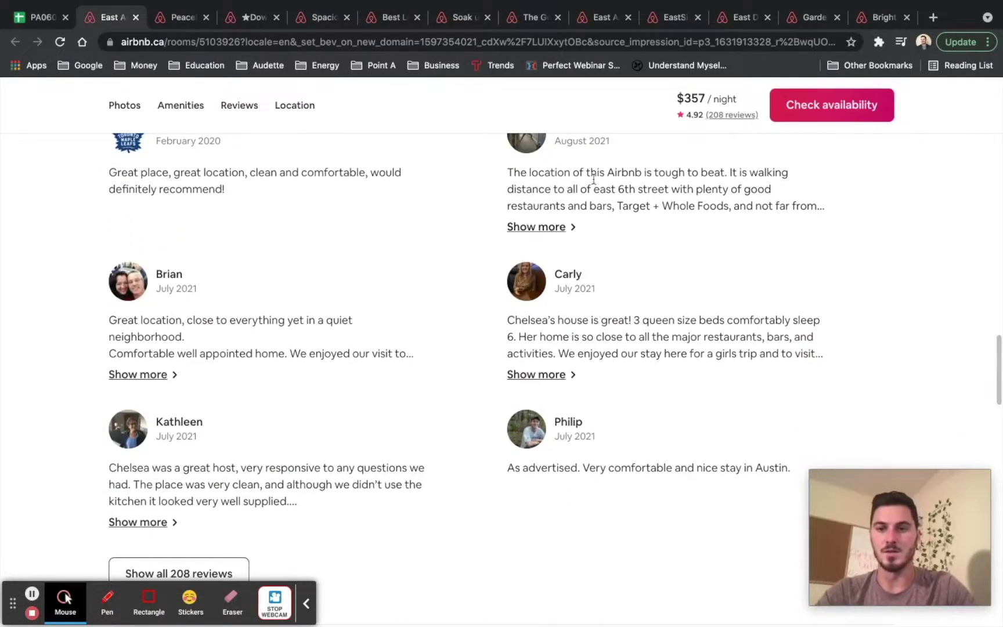
scroll(471, 410, up, 15)
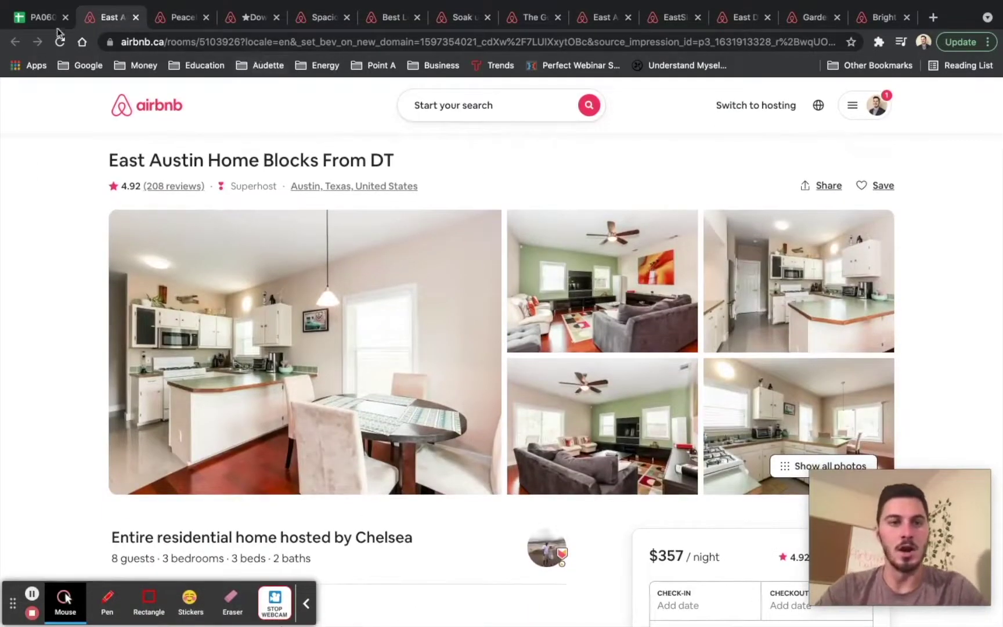
click(35, 16)
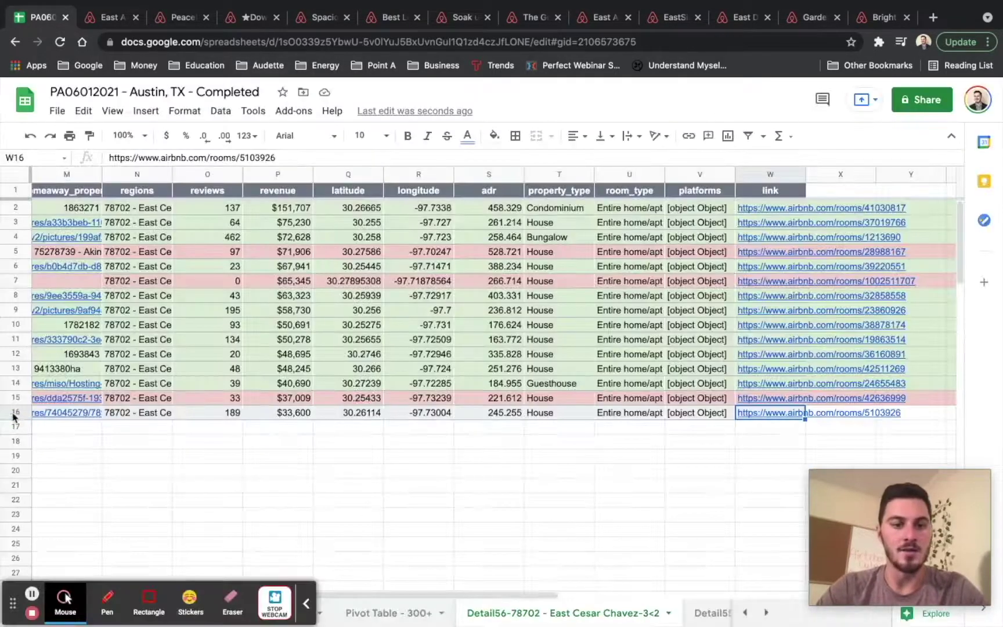
Fill row 16, East Austin Home Blocks From DT, light green as a real listing
click(16, 413)
click(494, 136)
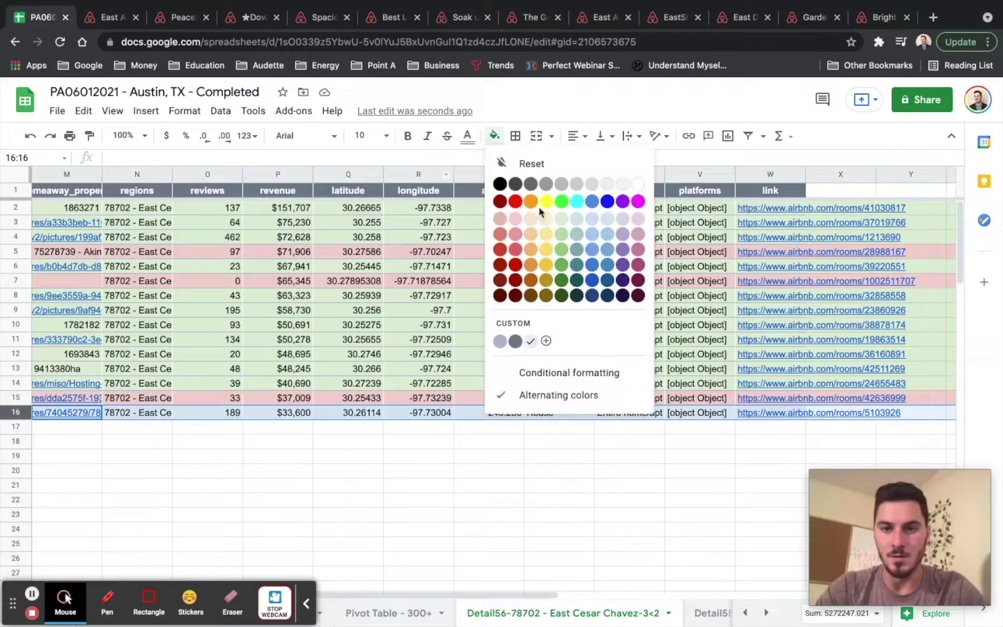
click(560, 221)
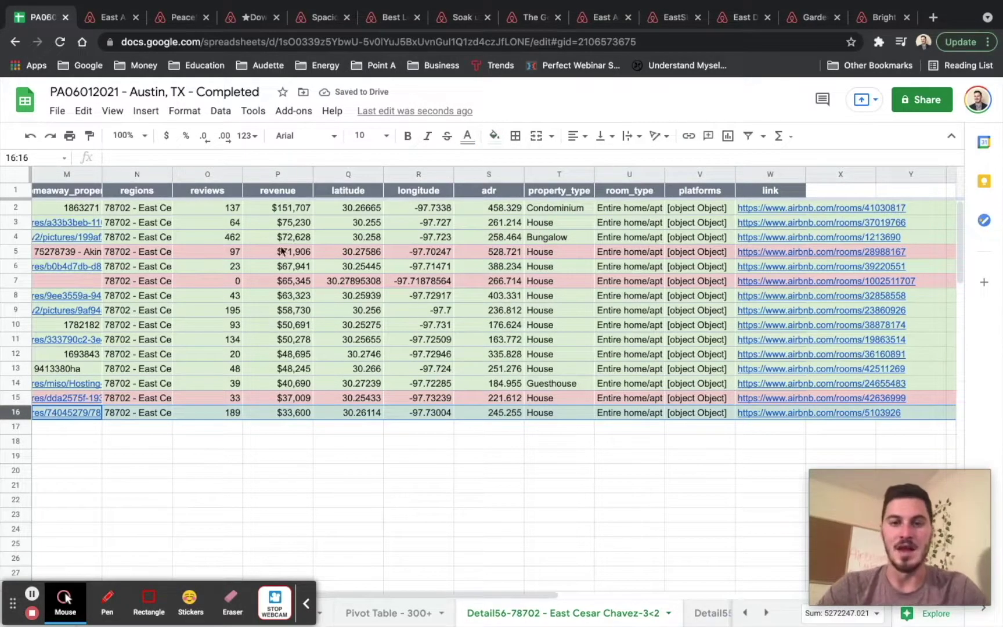
click(286, 210)
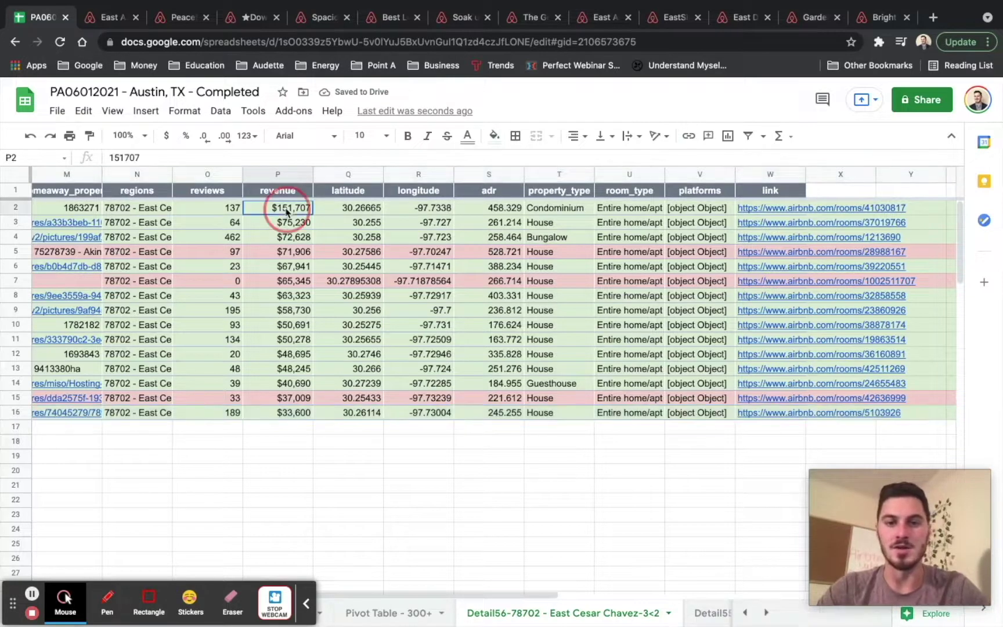
drag(287, 212, 297, 296)
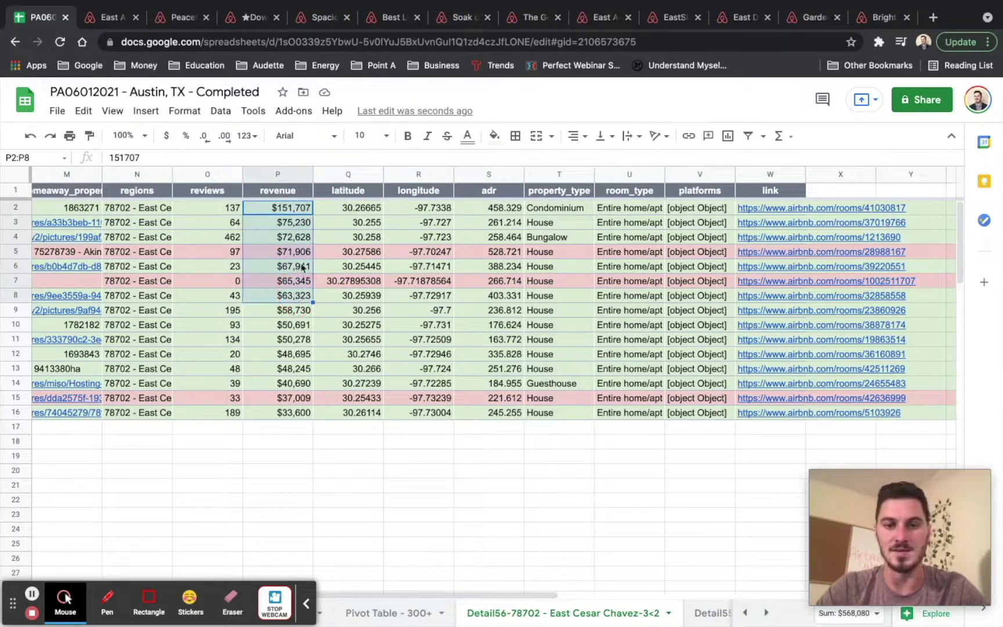
drag(285, 312, 293, 385)
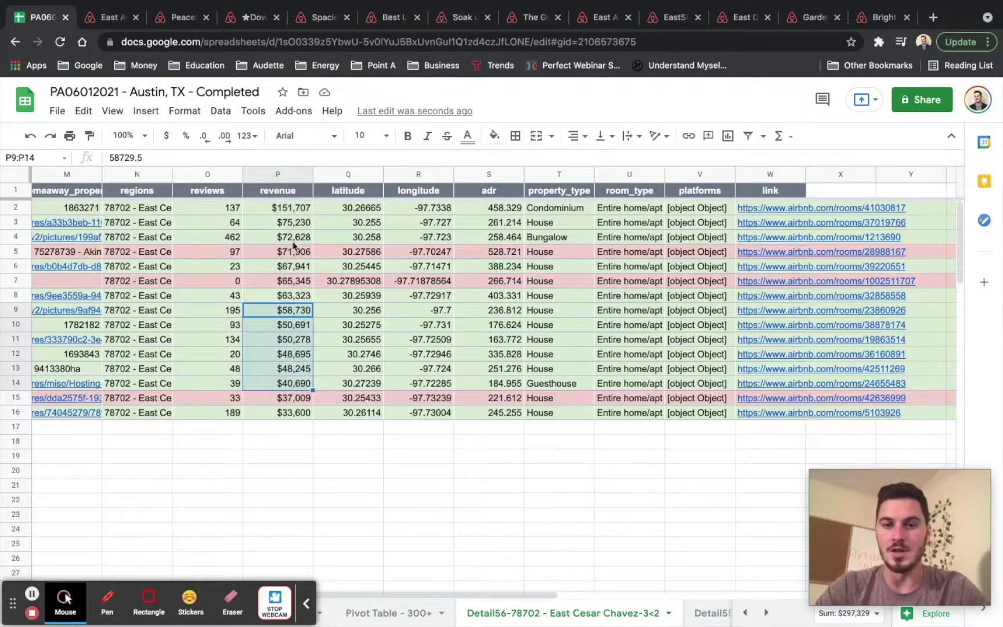